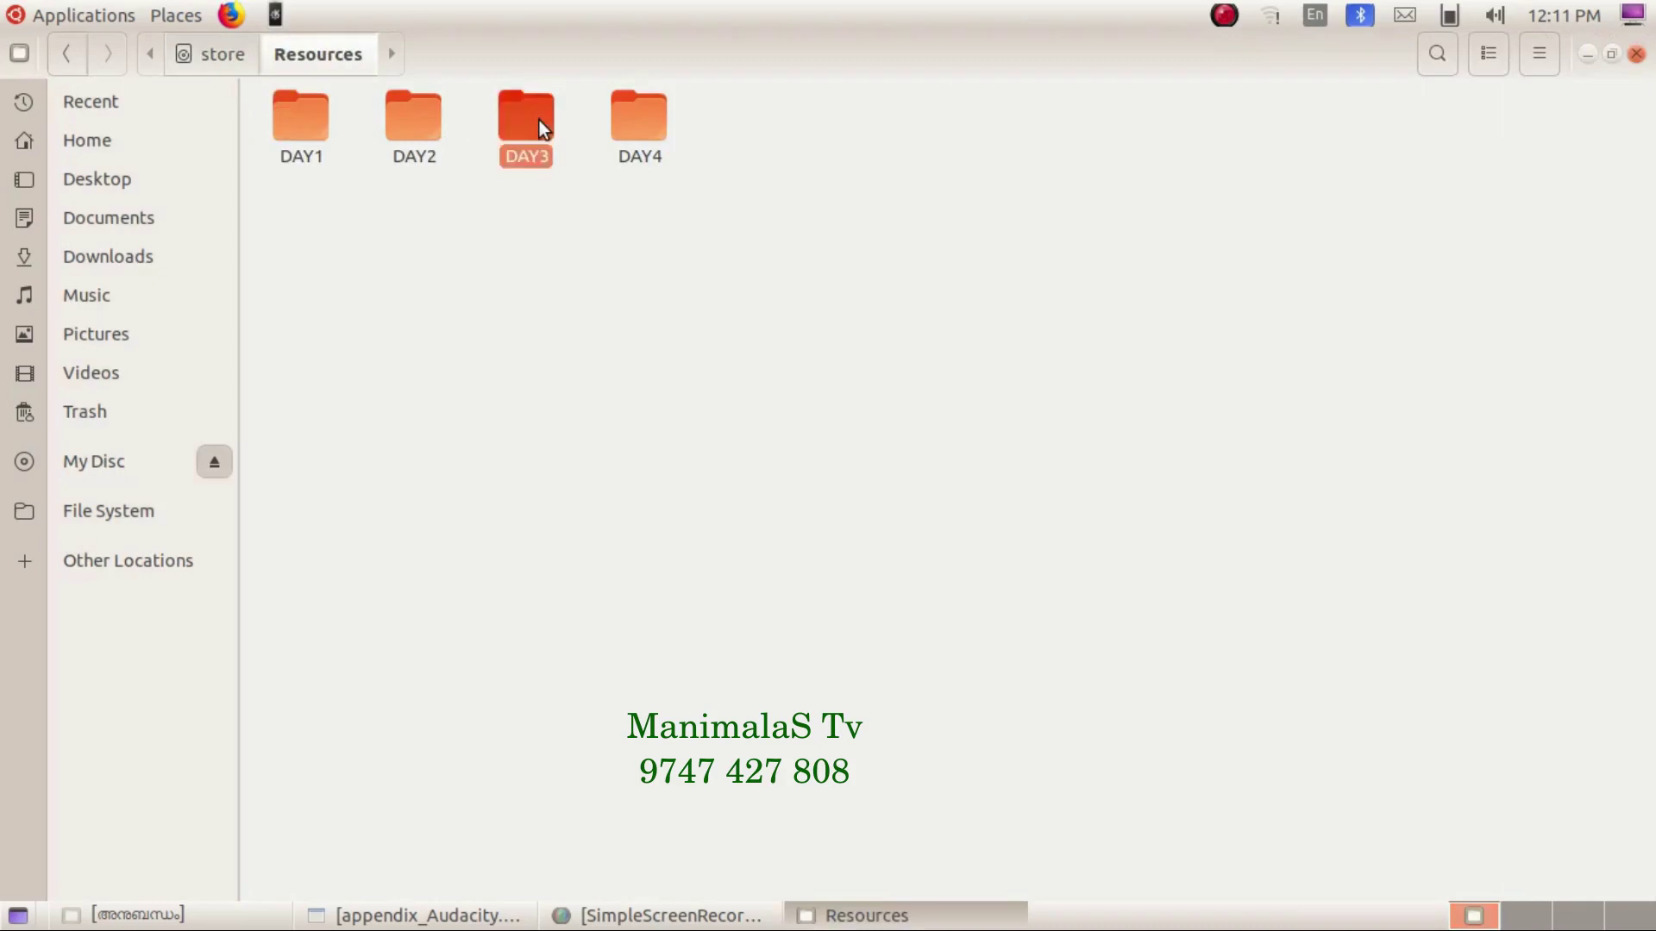
# - Look through the Activity_3.2 and Activity_3.3 resource folders inside DAY3 and minimize the file window
pyautogui.doubleClick(304, 117)
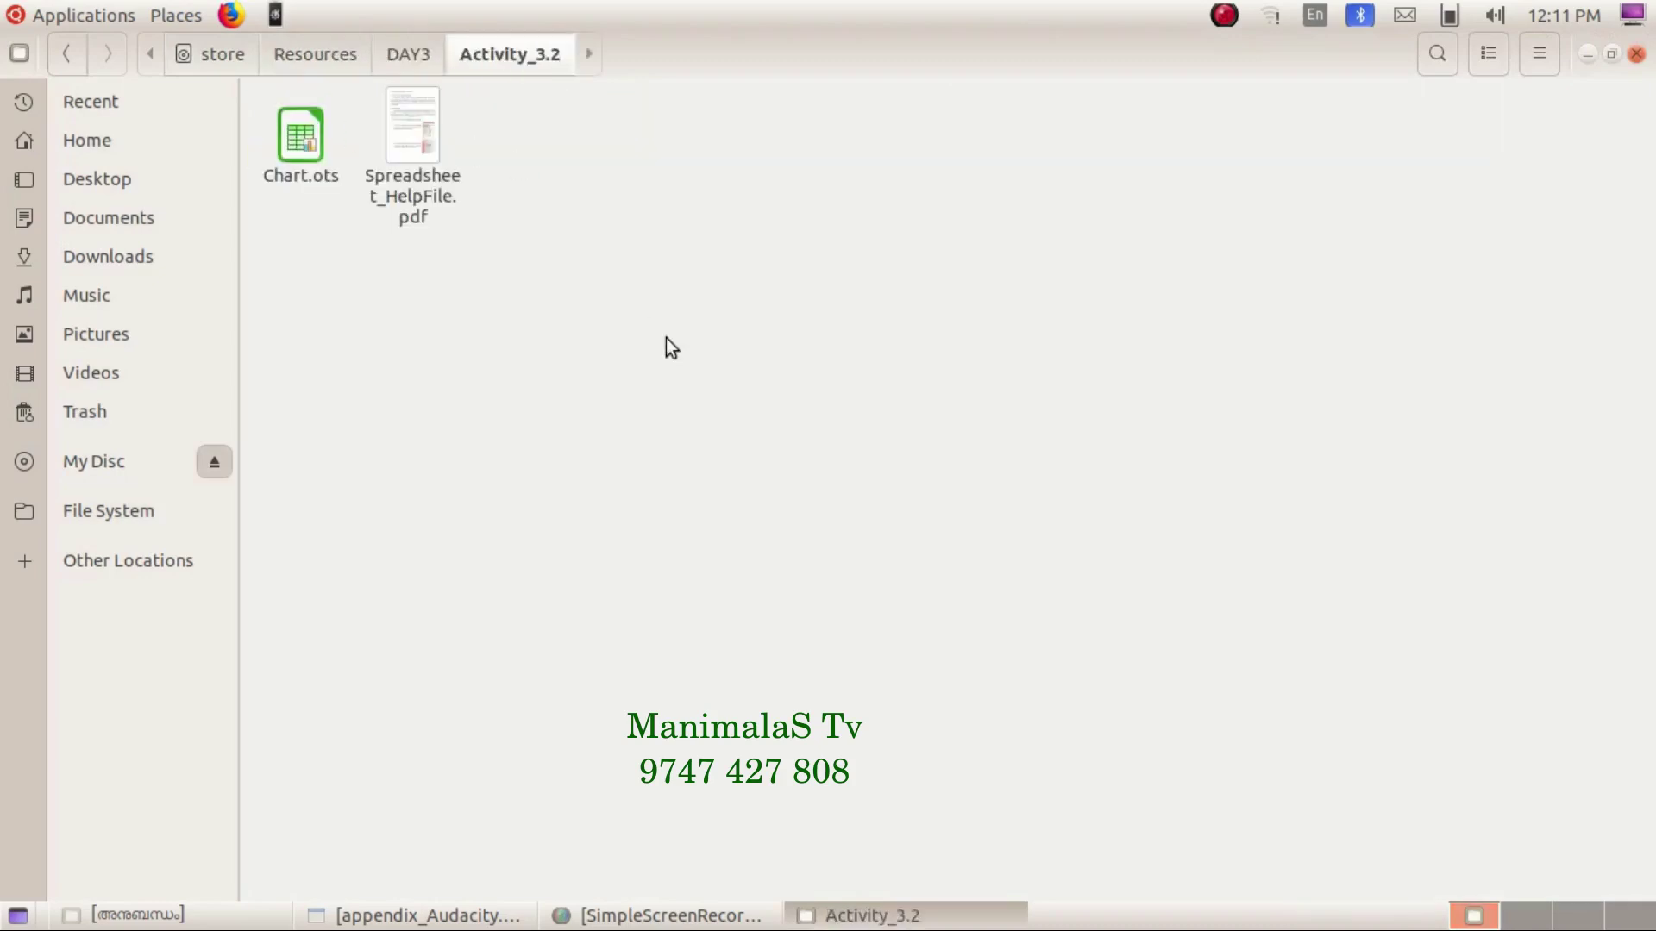
pyautogui.click(69, 54)
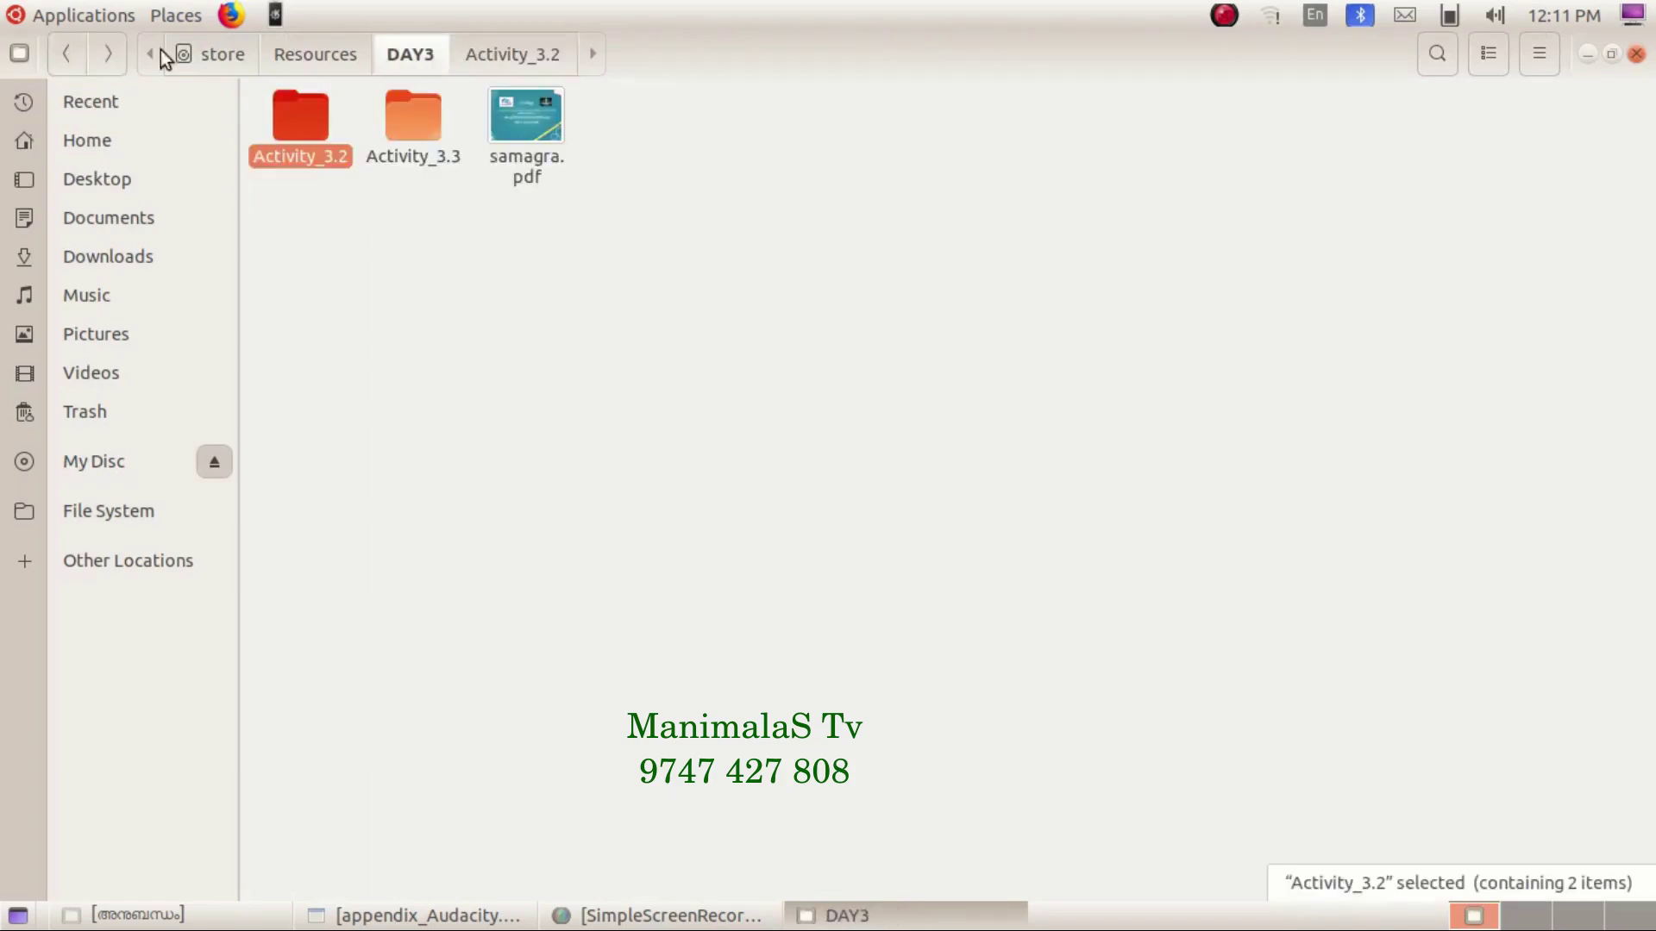
pyautogui.click(417, 100)
pyautogui.doubleClick(419, 112)
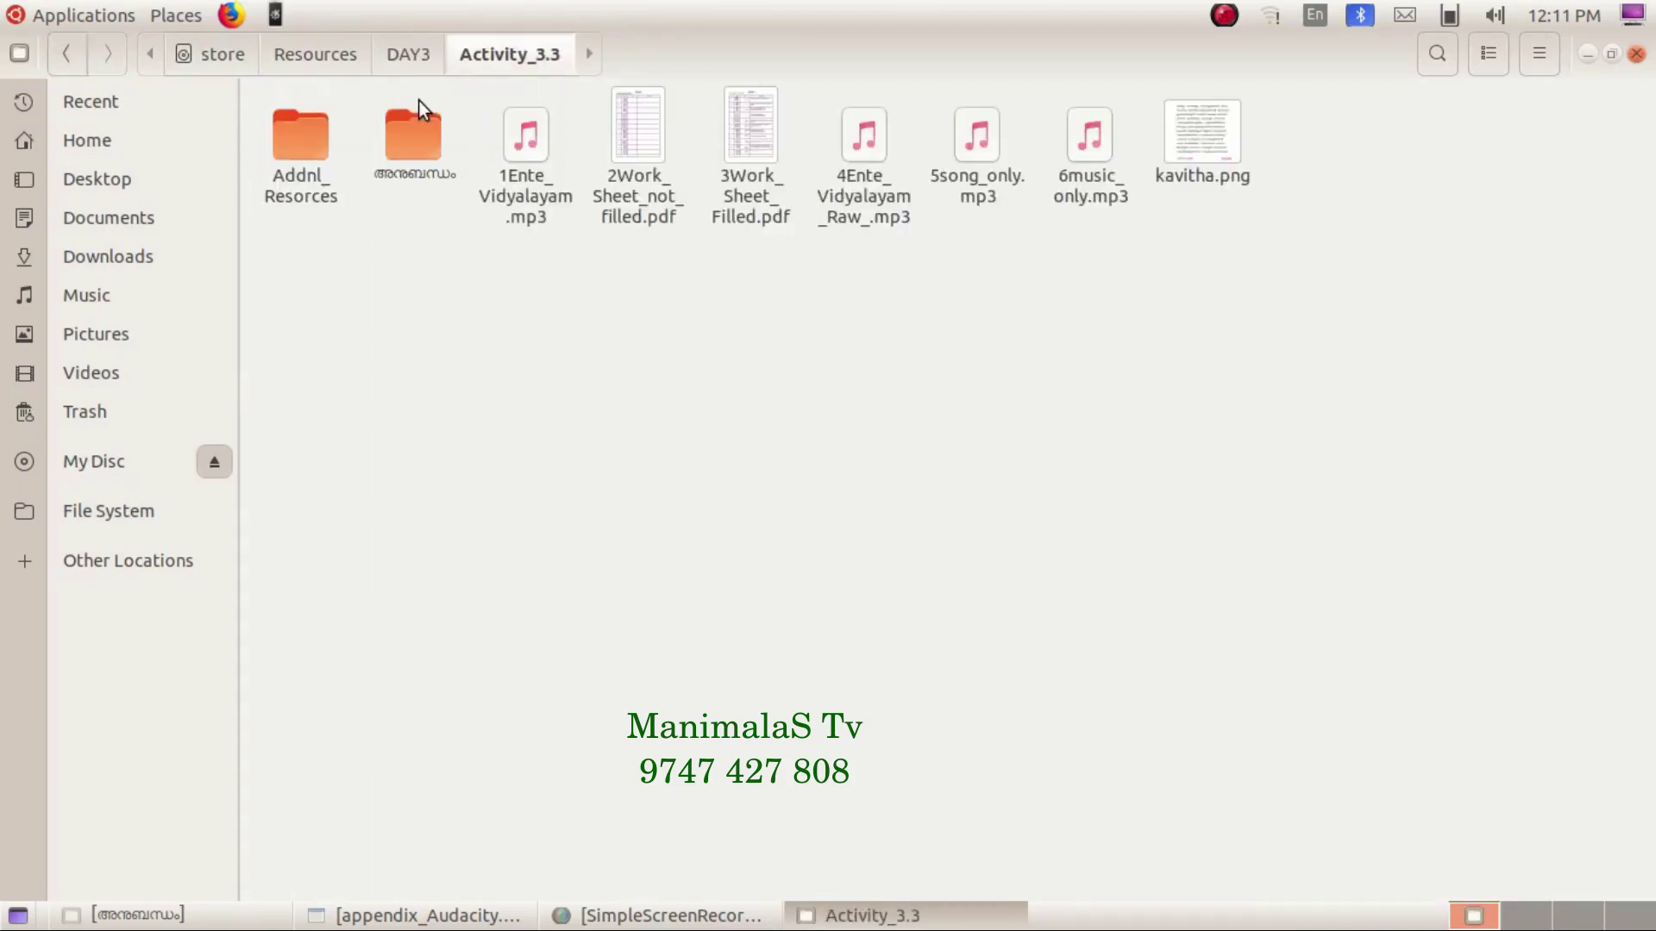
pyautogui.hotkey('alt', 'Left')
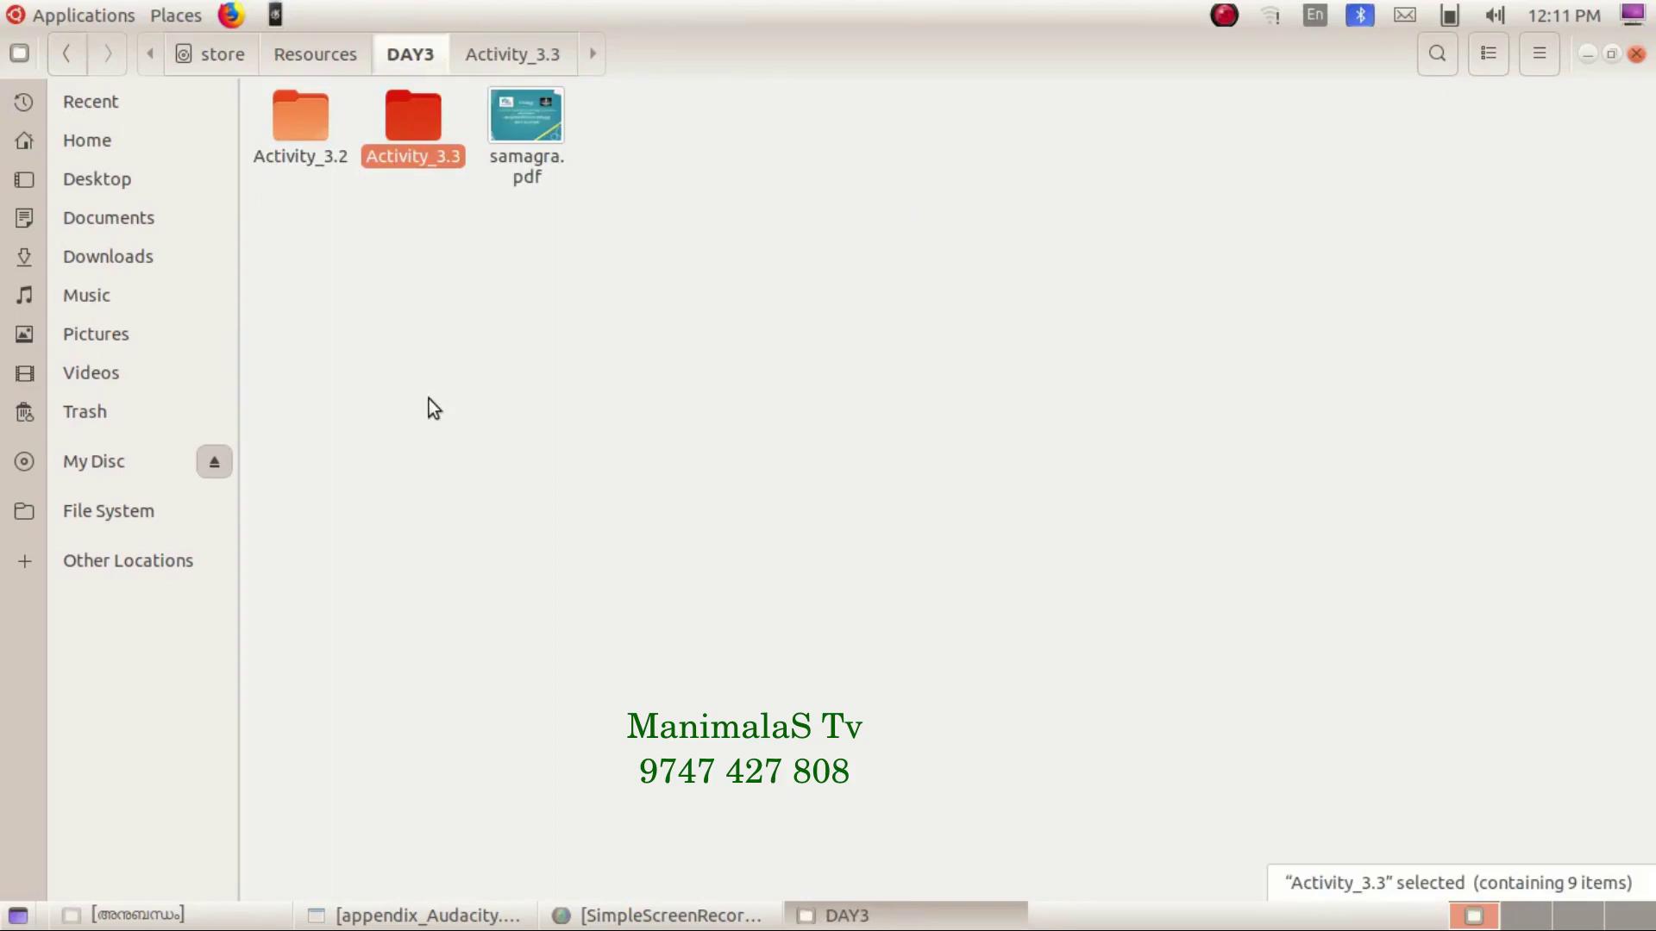
pyautogui.click(1588, 54)
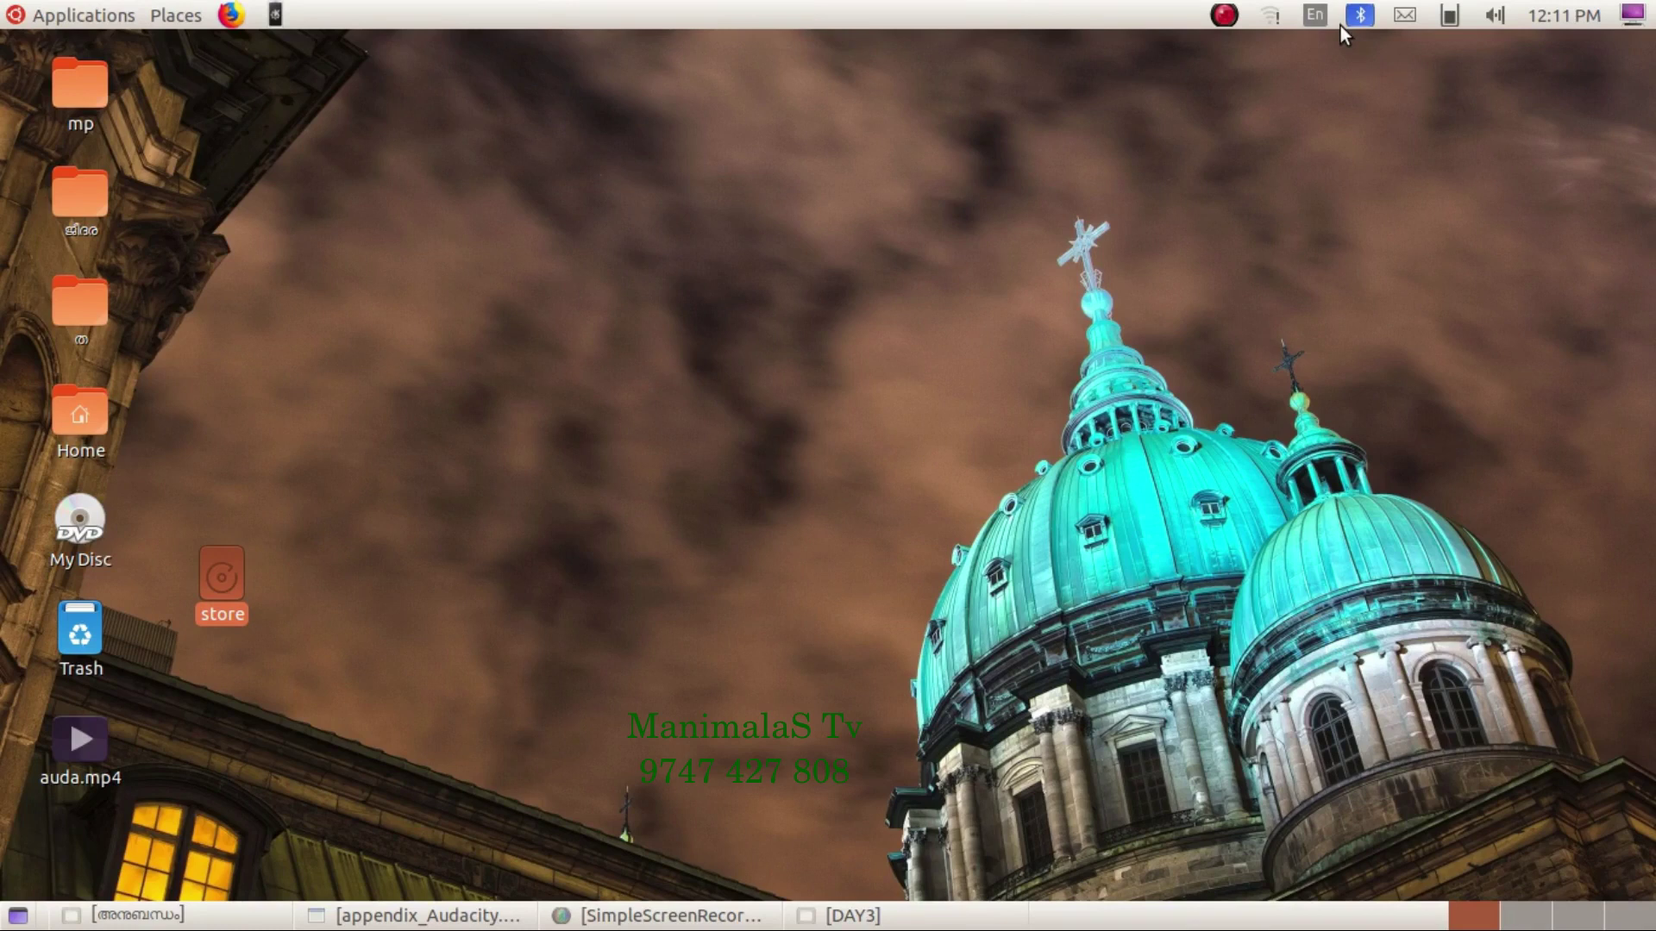
pyautogui.click(1502, 19)
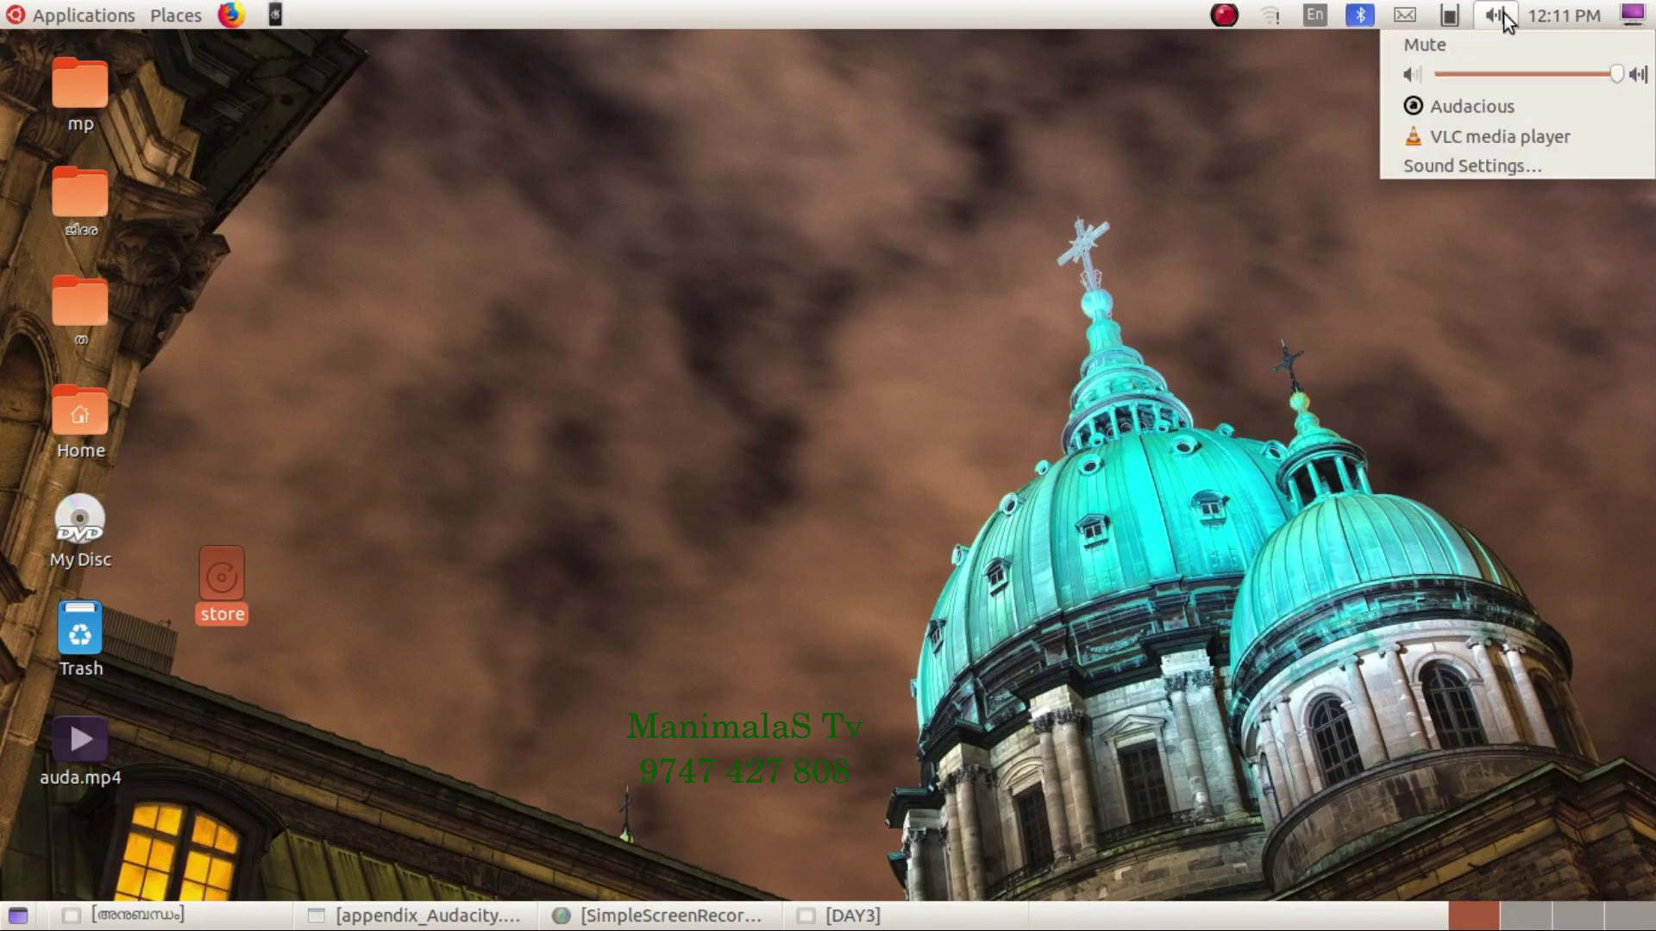
pyautogui.click(1472, 156)
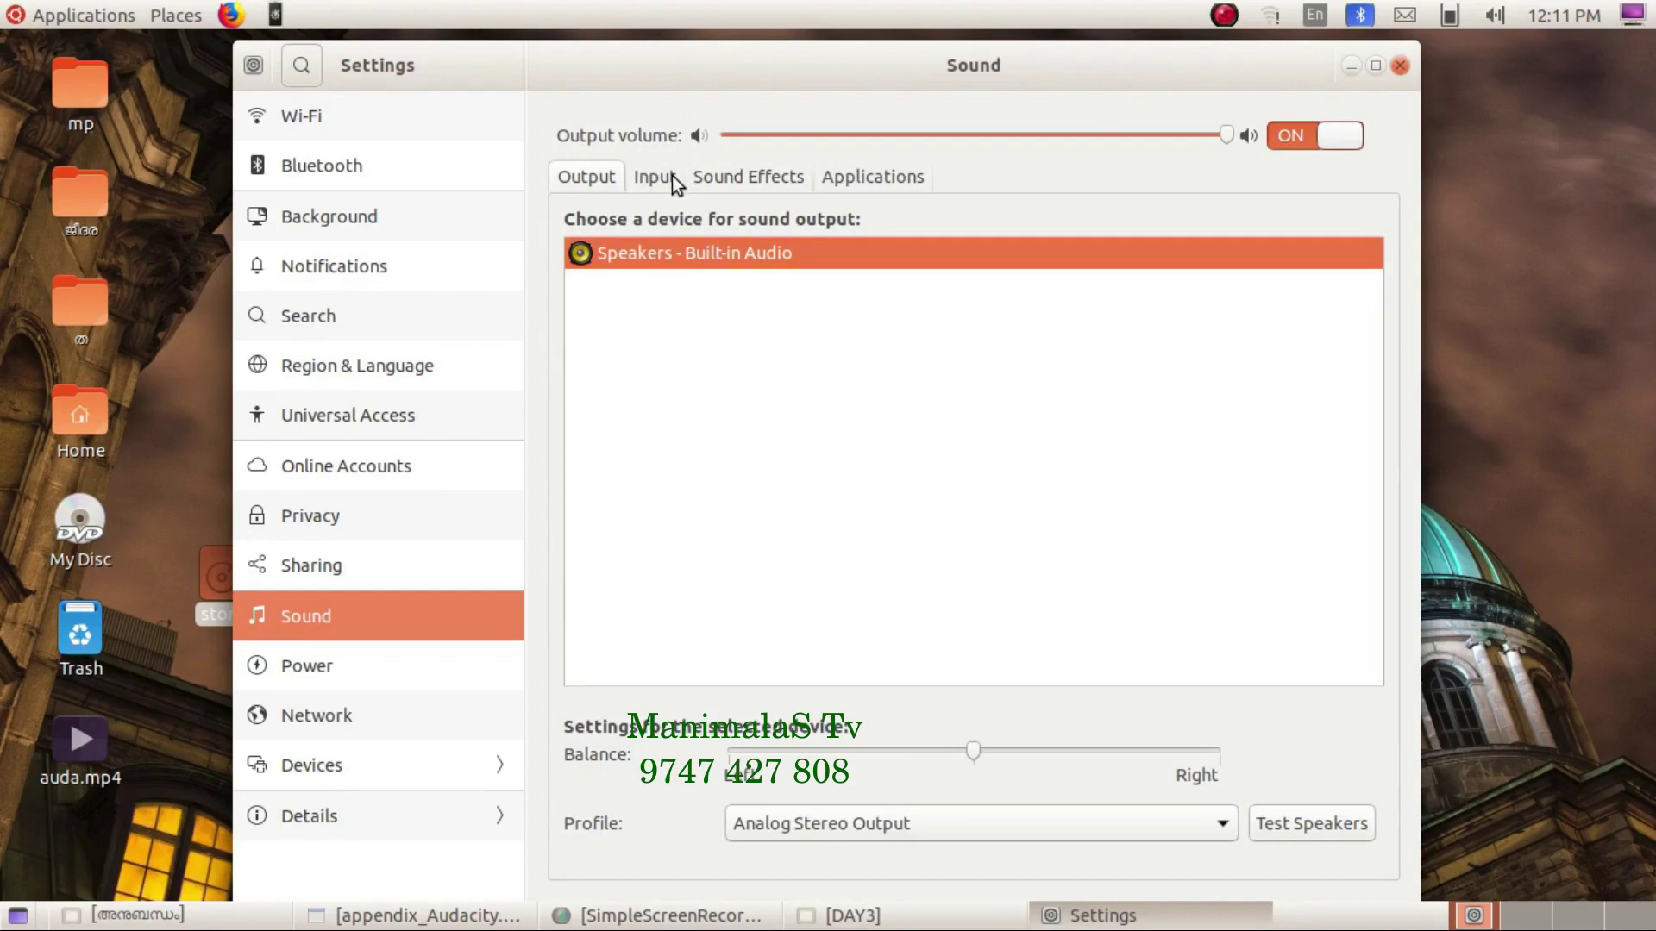
pyautogui.click(1400, 67)
# - Raise the internal microphone's input volume to a little over a third in the system sound settings and close them
pyautogui.click(1494, 16)
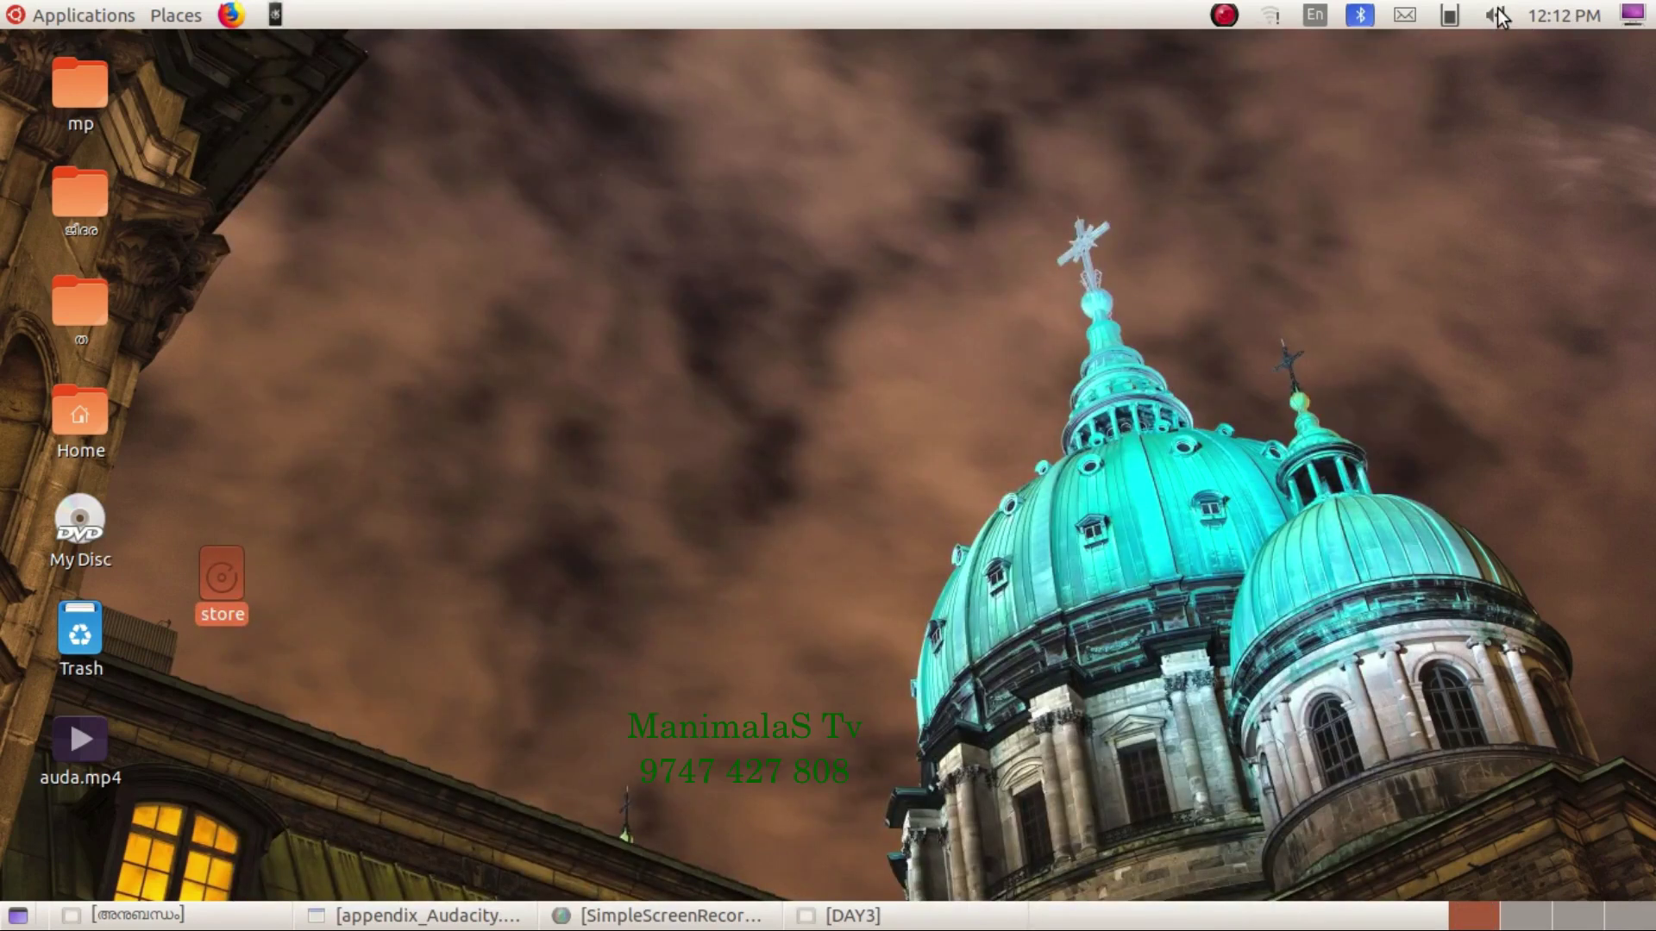
pyautogui.click(1460, 166)
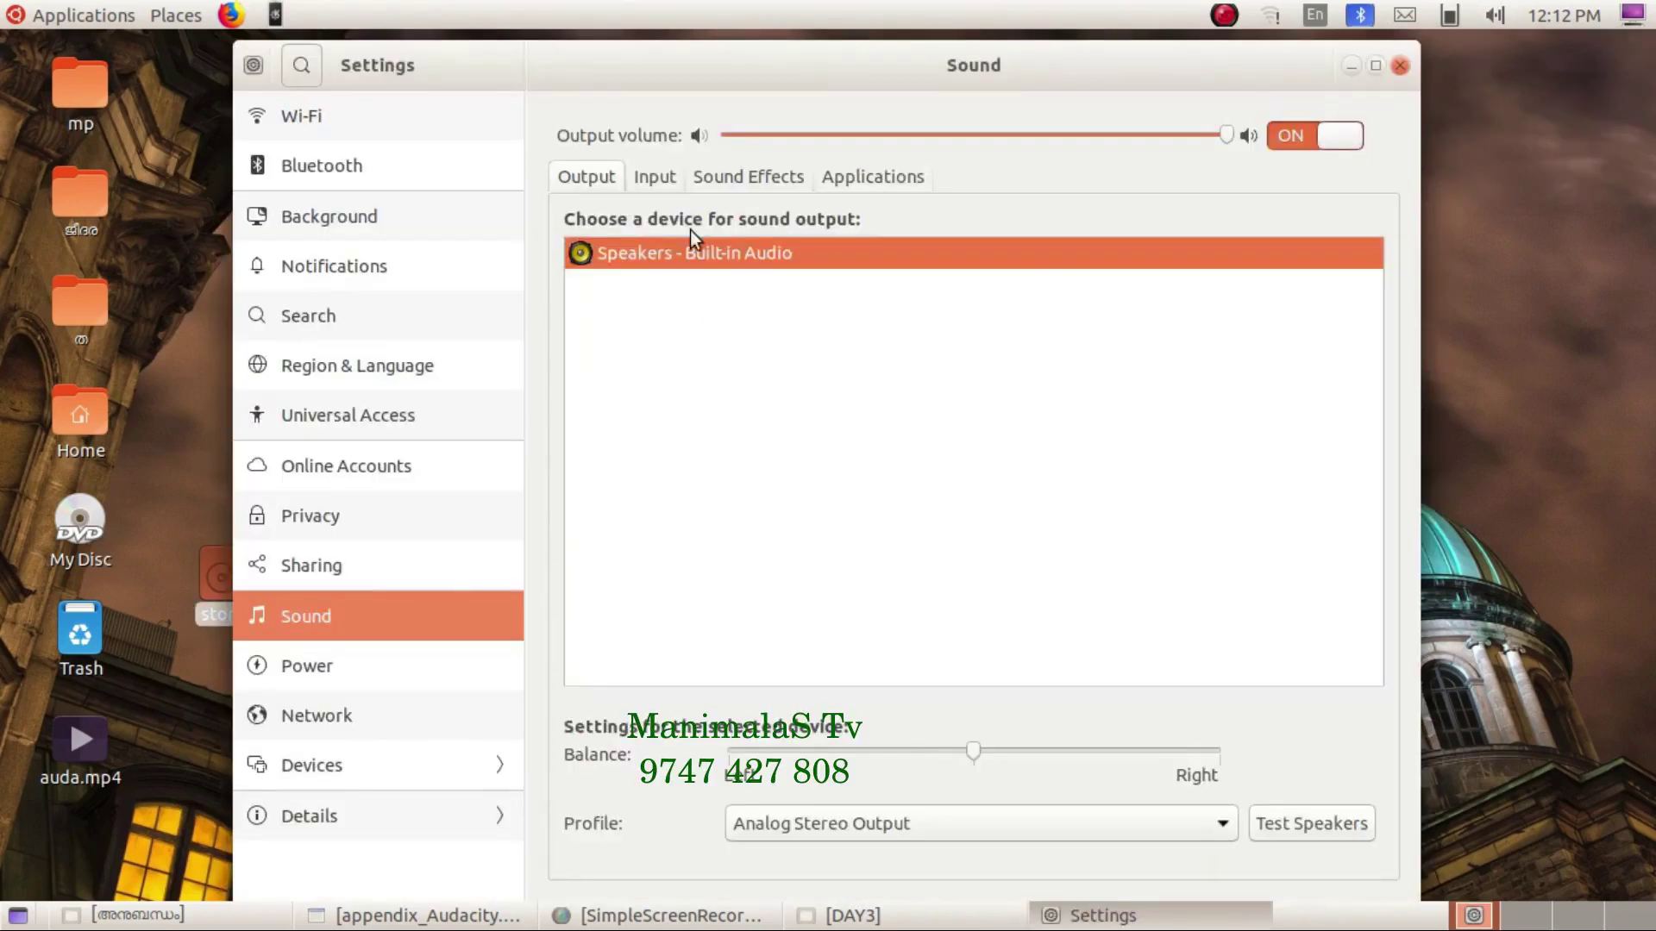
pyautogui.click(655, 178)
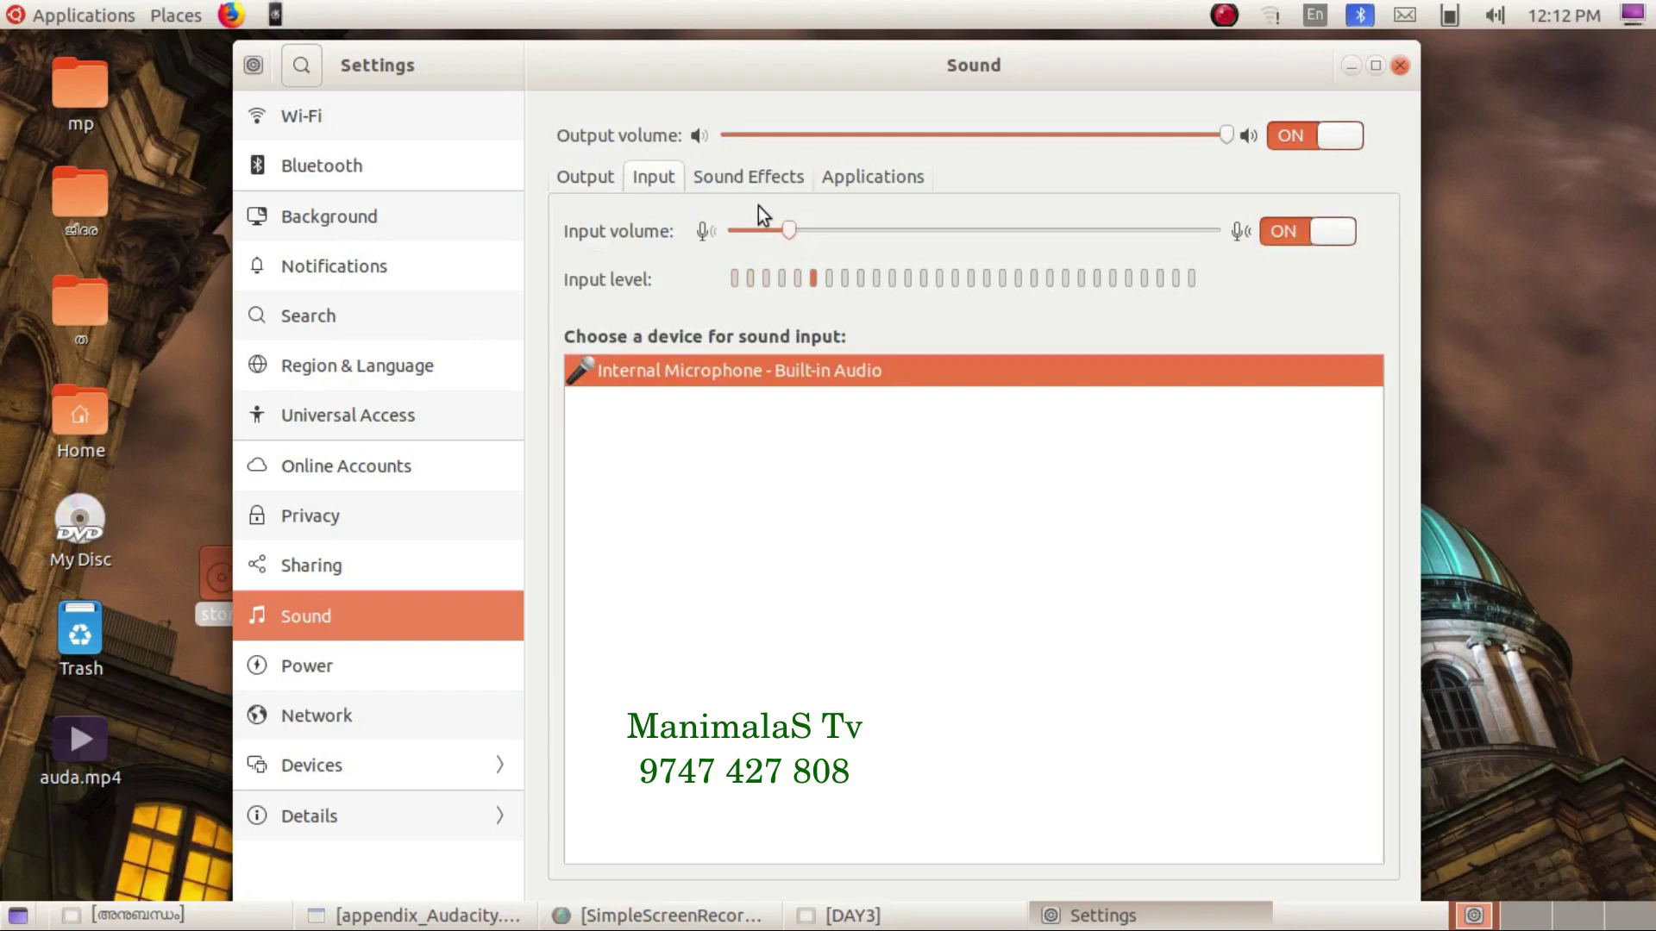
pyautogui.moveTo(794, 237); pyautogui.dragTo(924, 242)
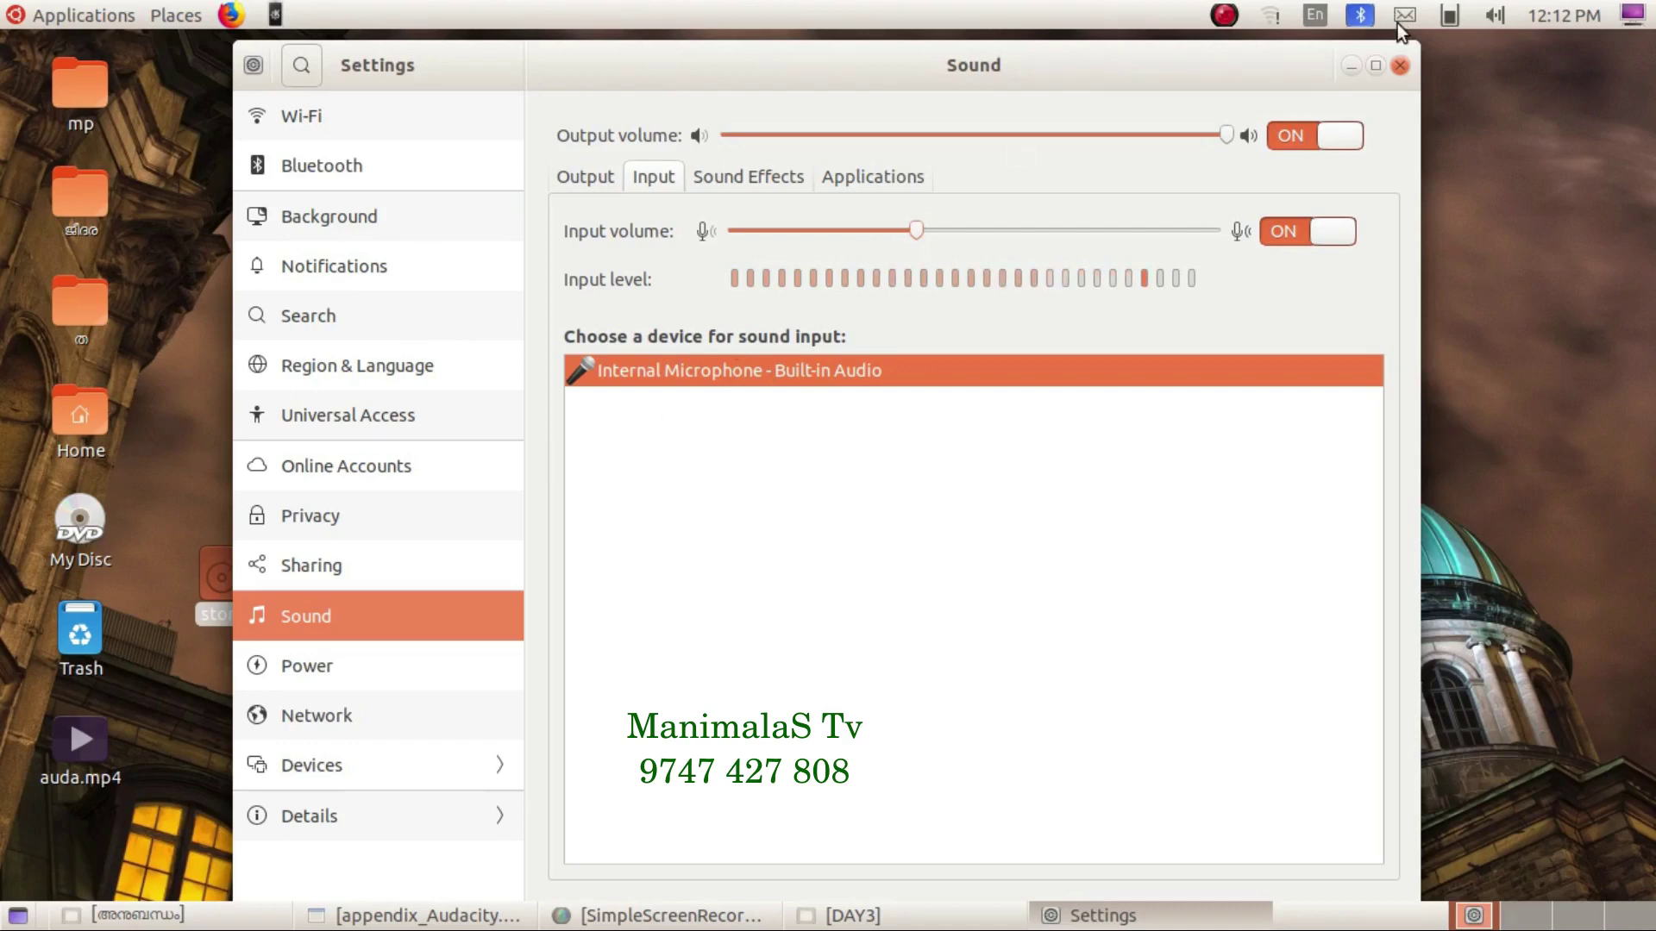
pyautogui.click(1397, 67)
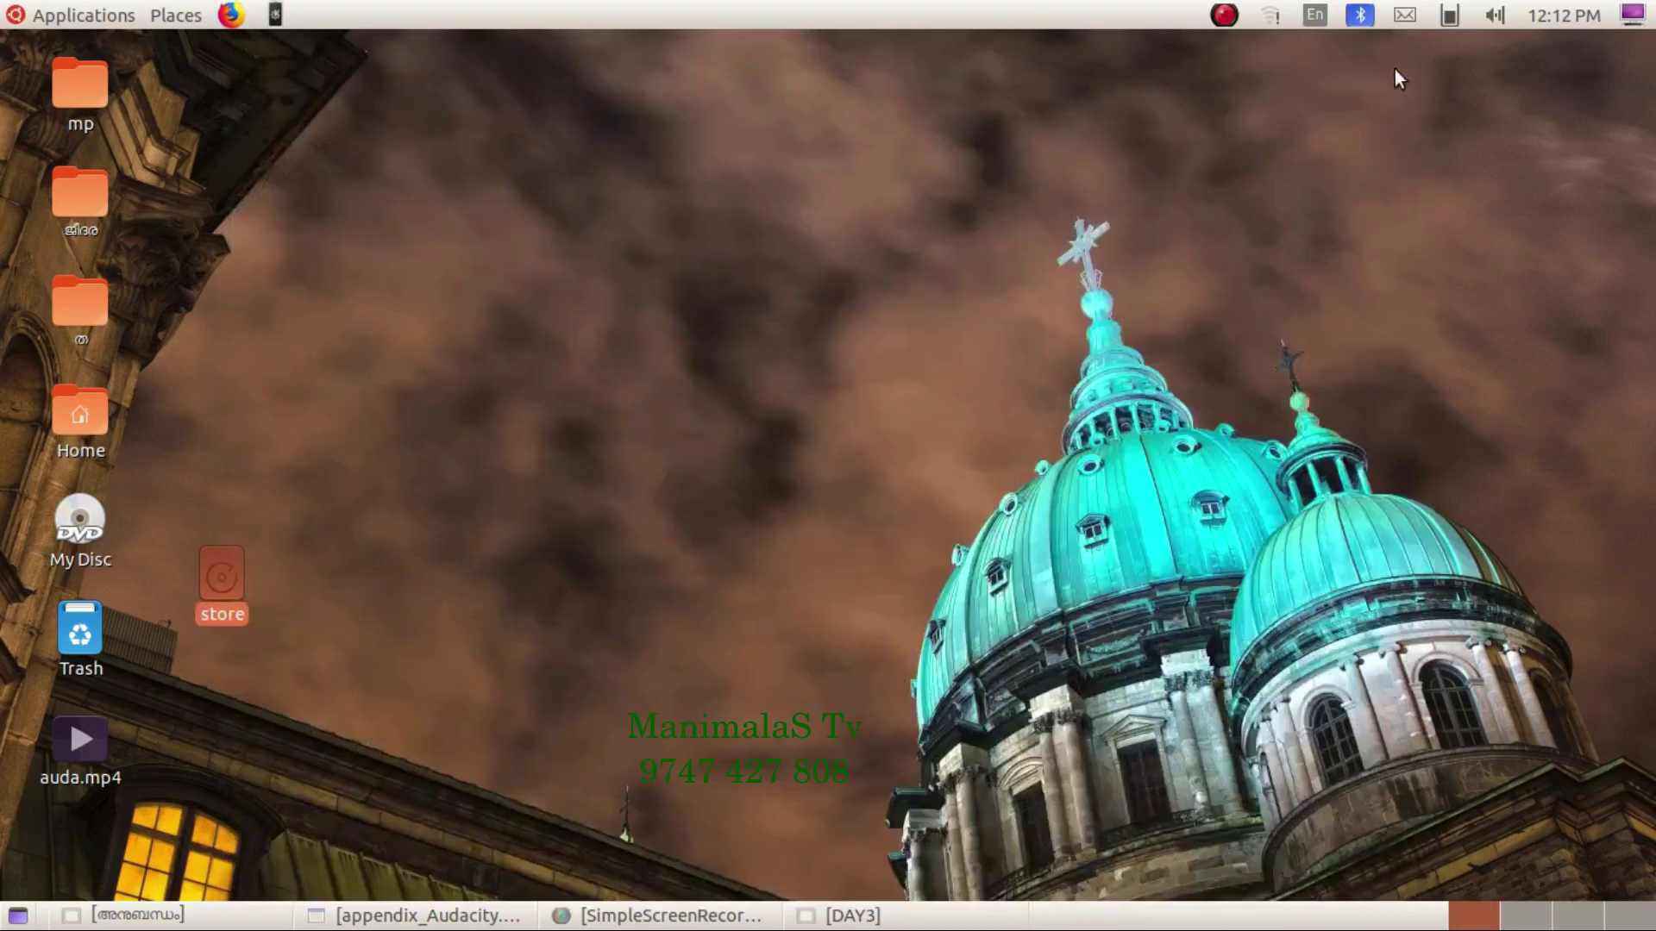
# - Launch Audacity from the desktop's Sound & Video applications and dismiss its welcome dialog
pyautogui.click(511, 336)
pyautogui.click(82, 15)
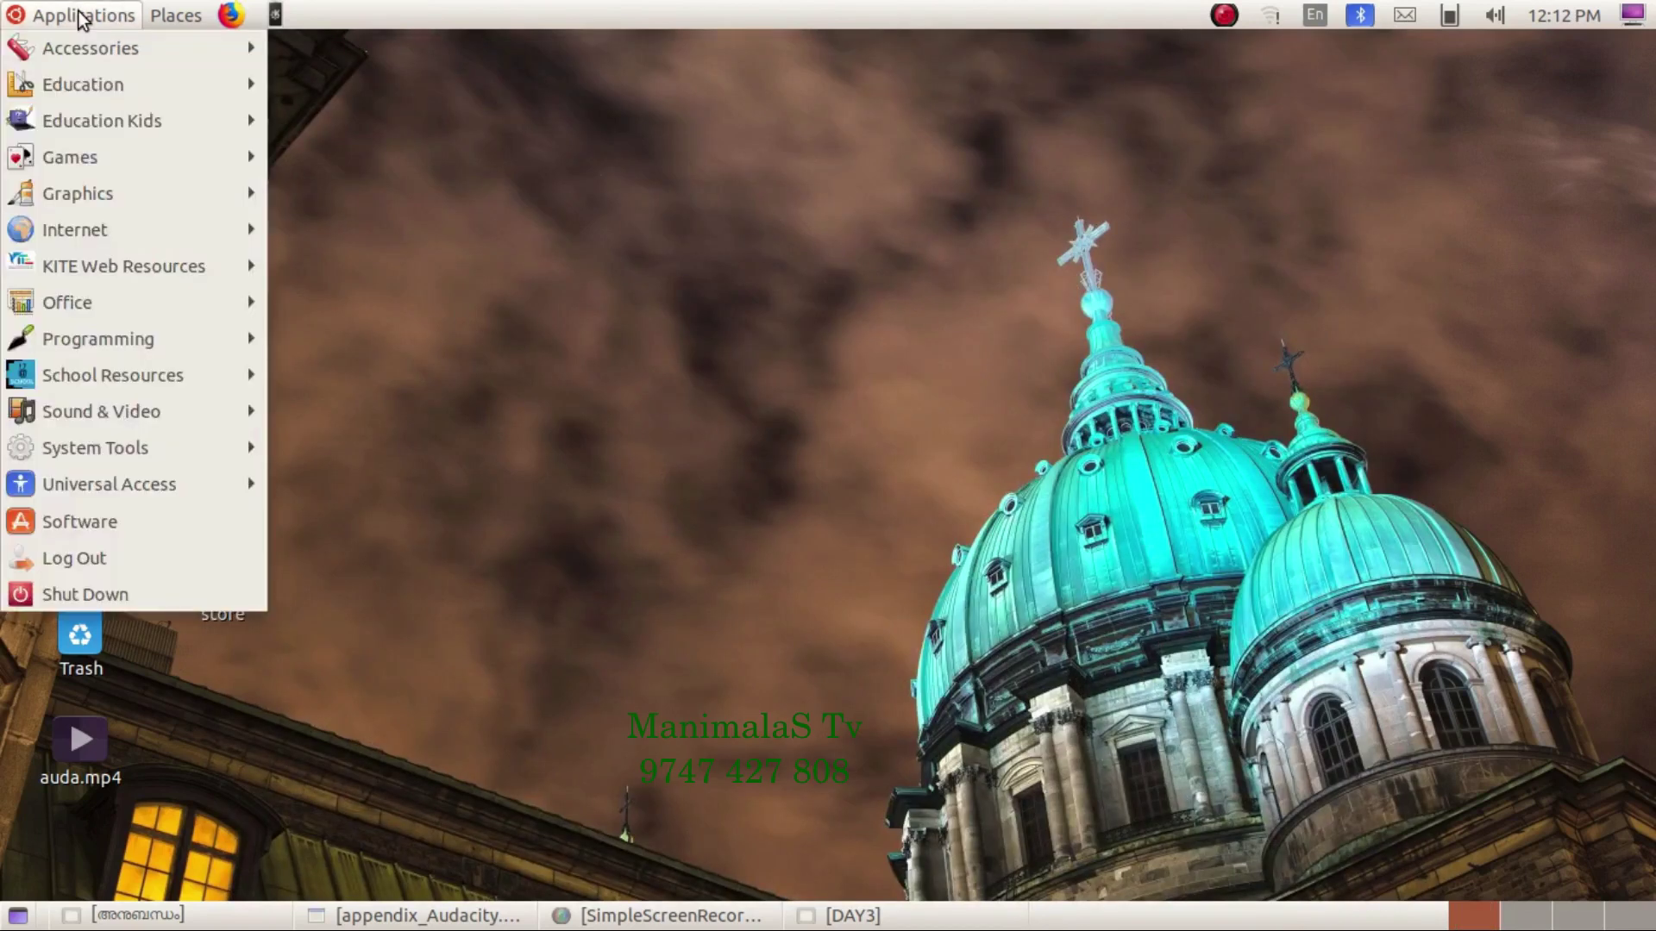
pyautogui.moveTo(161, 409)
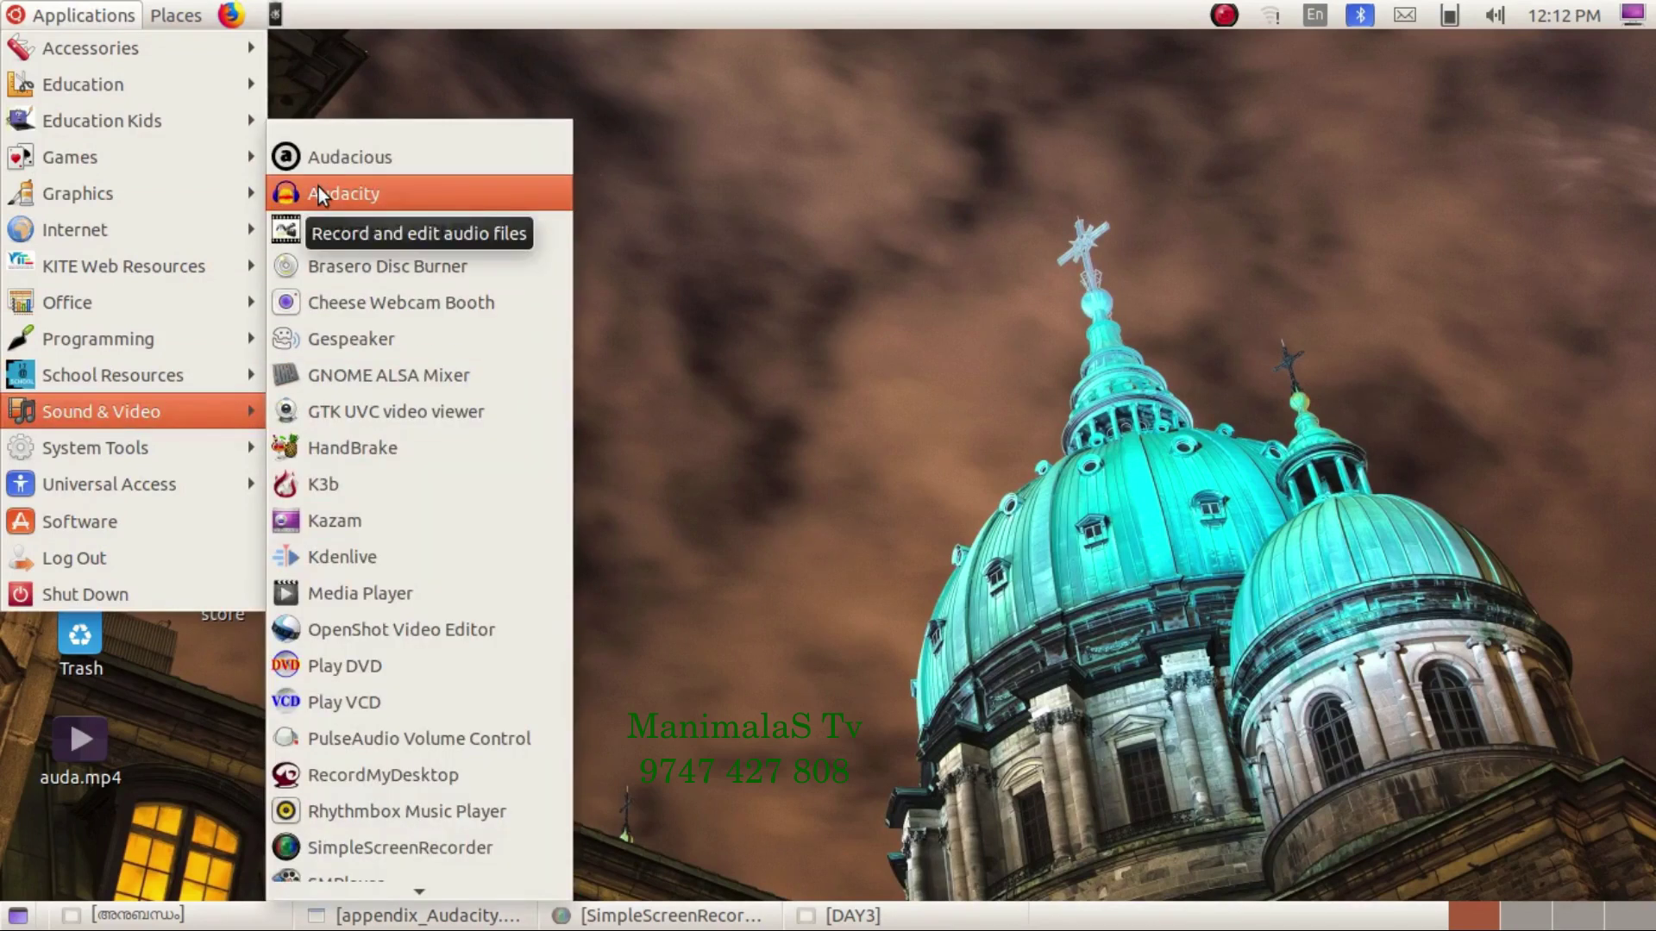
pyautogui.click(348, 193)
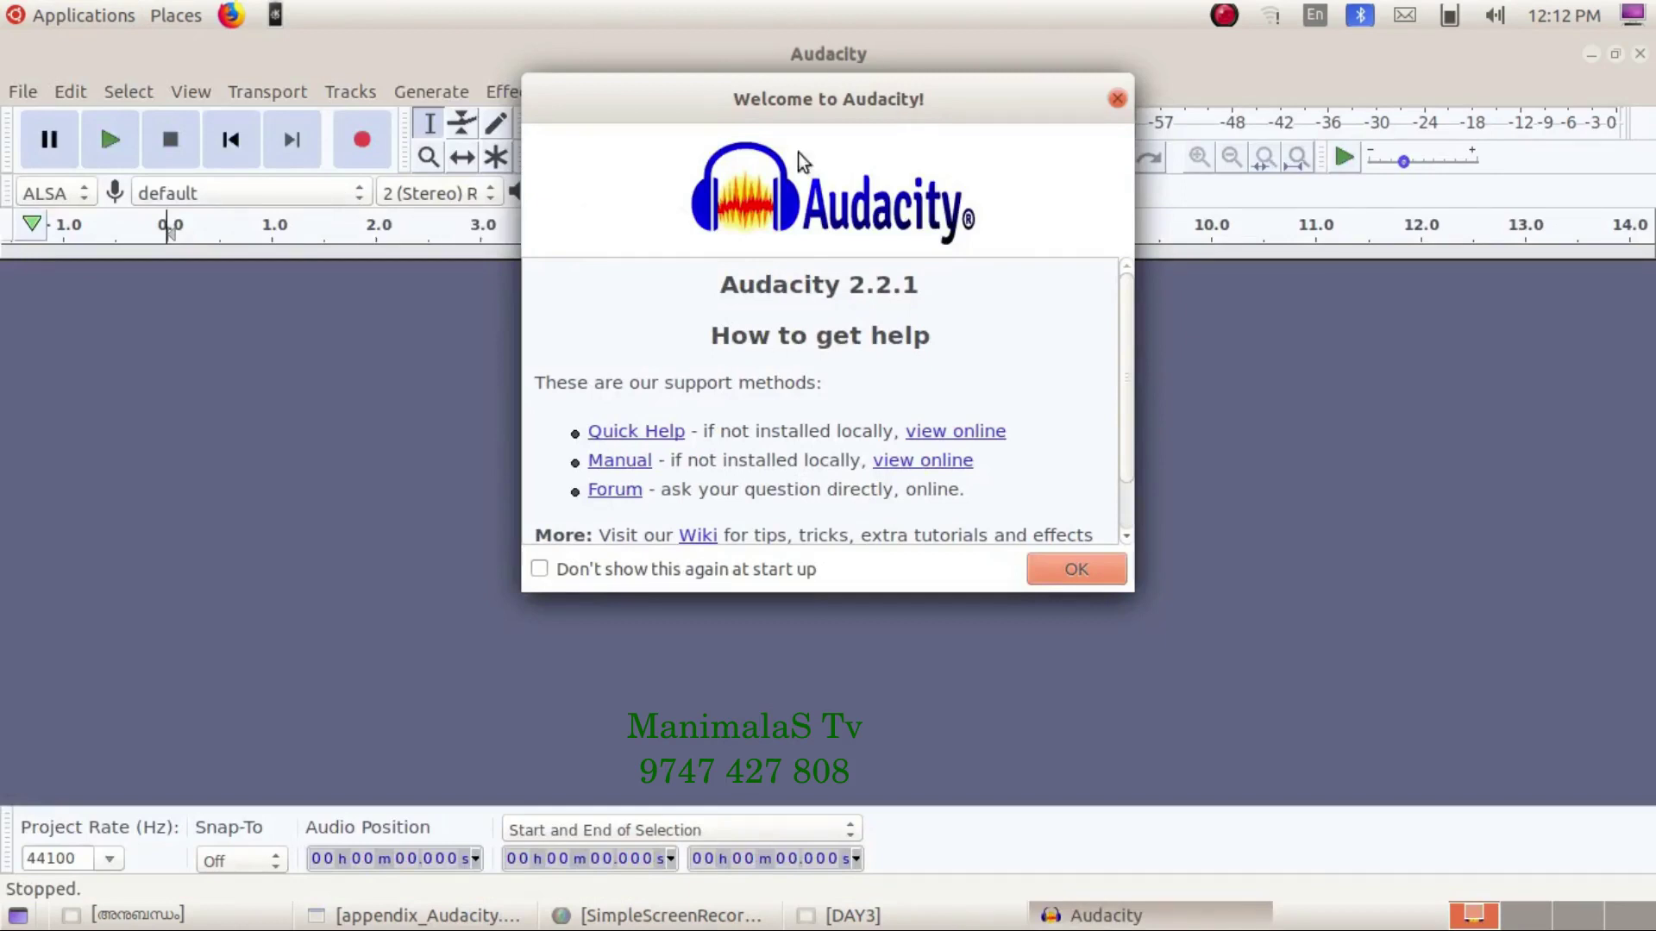
pyautogui.moveTo(830, 84); pyautogui.dragTo(892, 199)
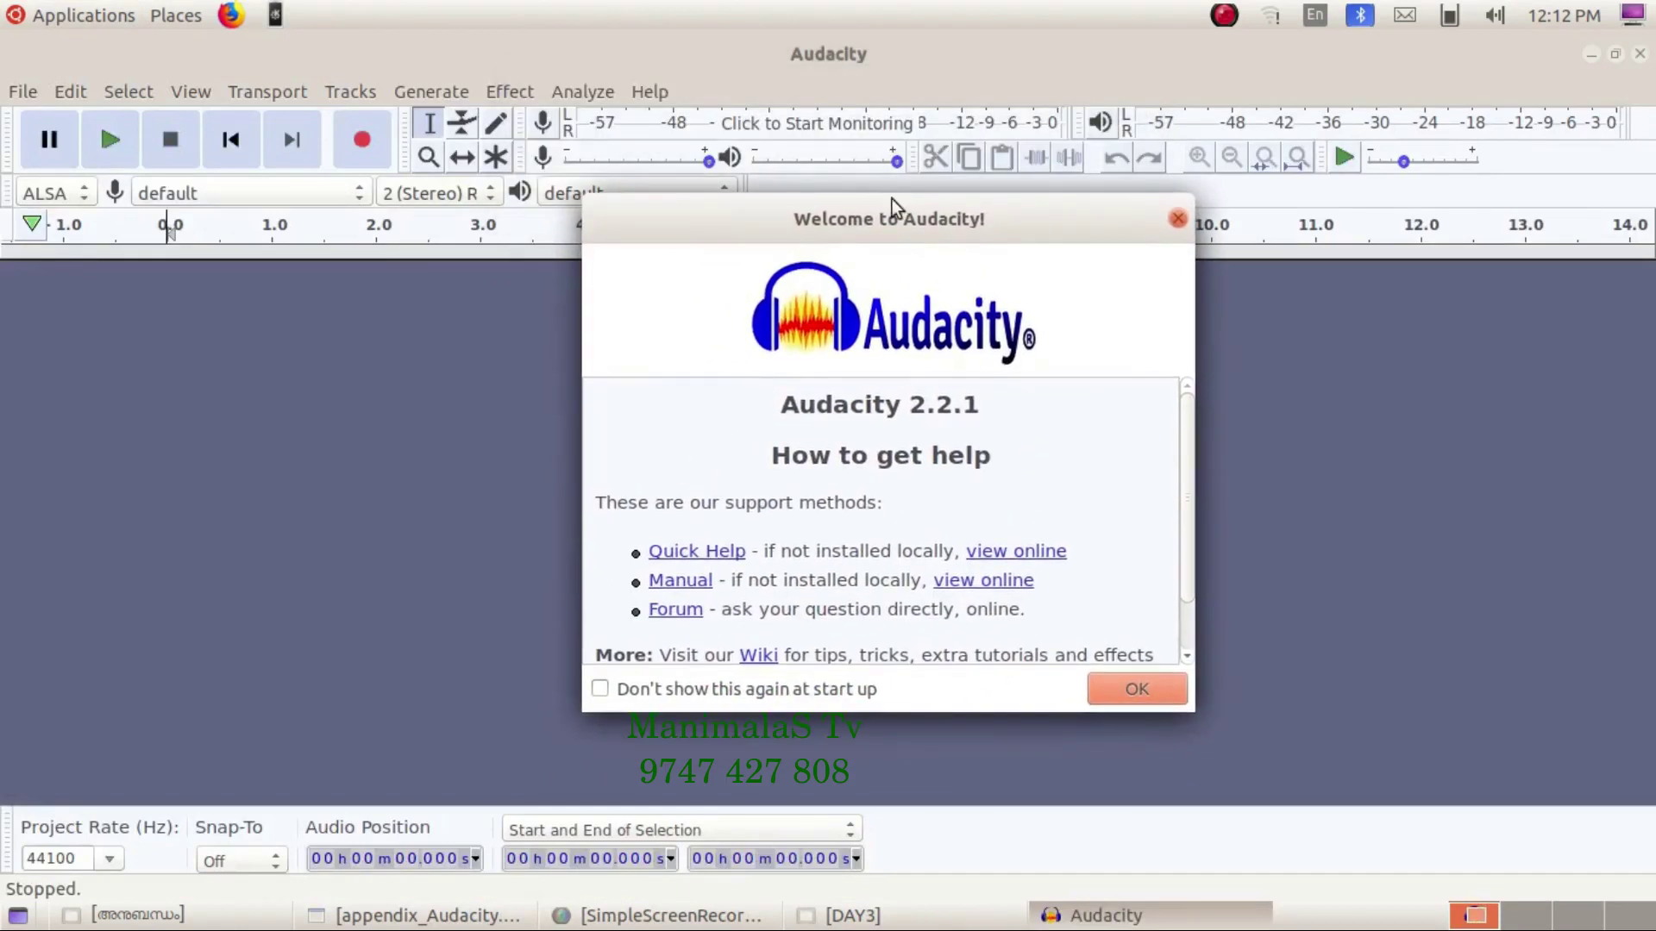
pyautogui.click(1144, 681)
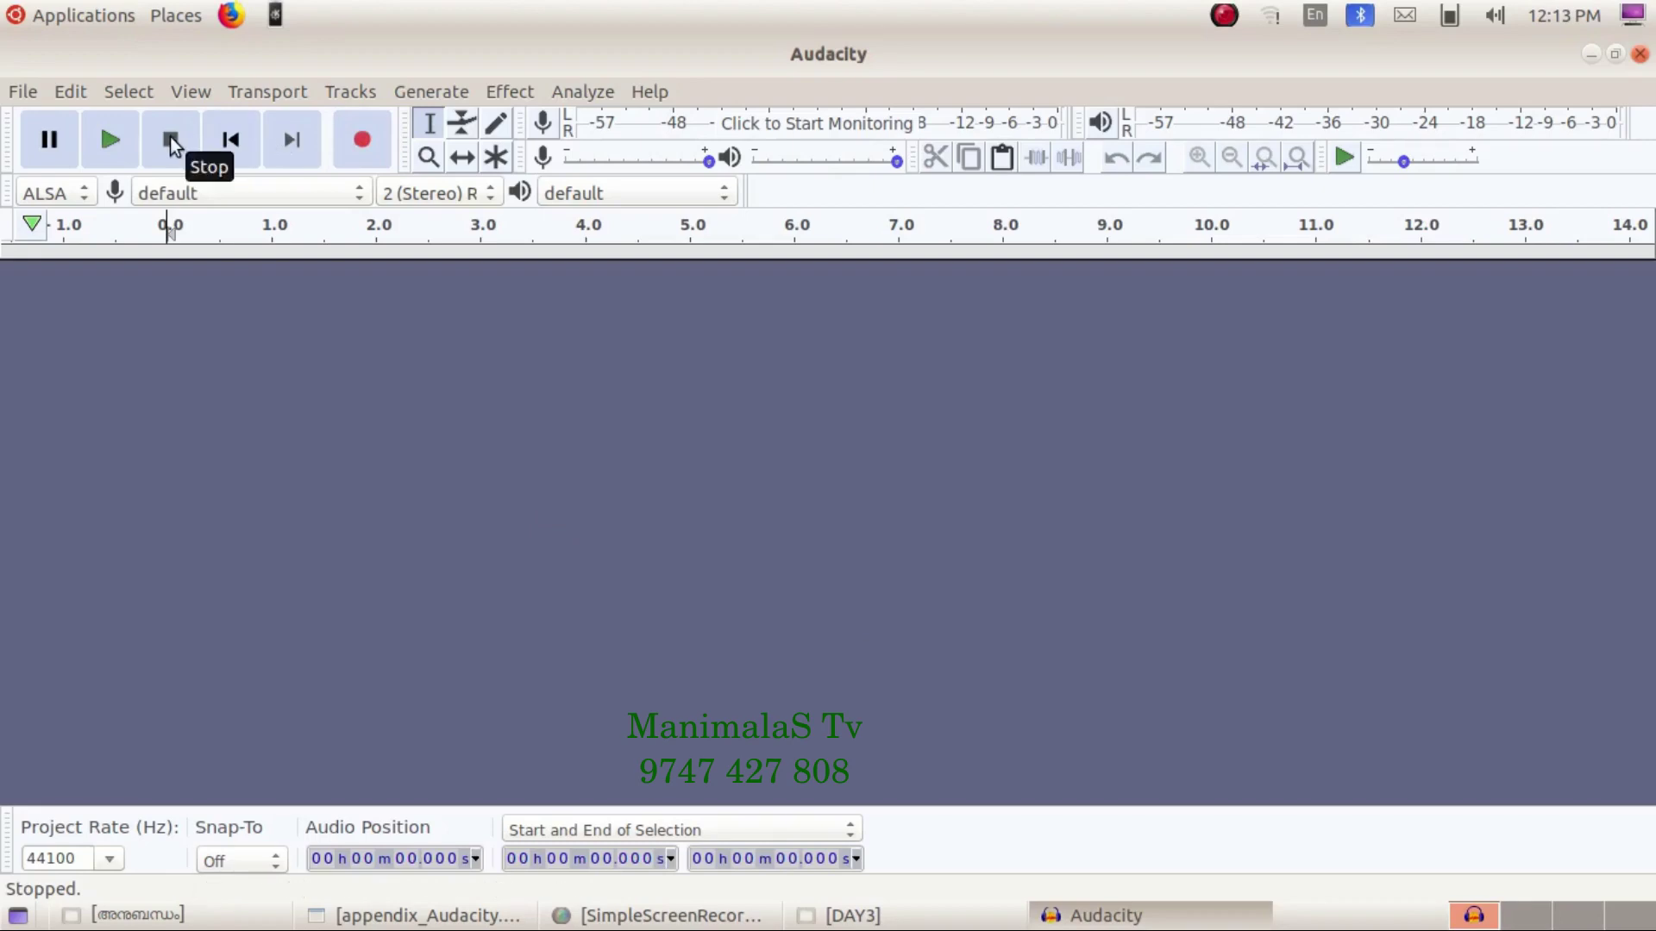
# - Try toggling the pause control, and examine the available export formats and audio effects
pyautogui.click(49, 138)
pyautogui.click(49, 138)
pyautogui.click(23, 93)
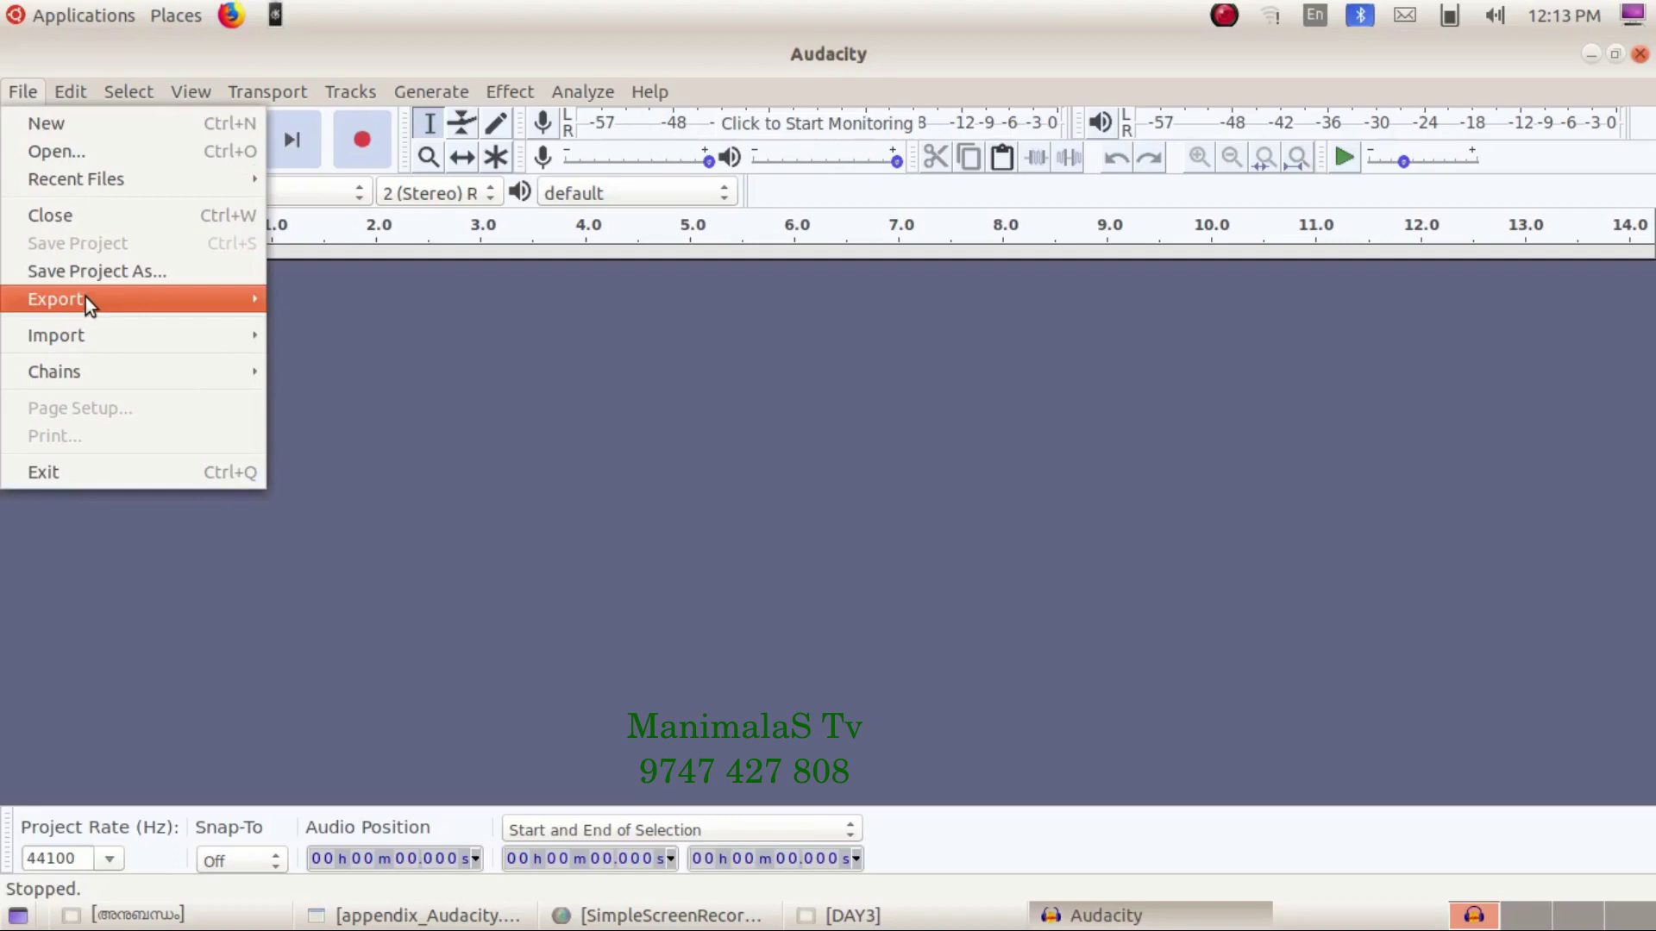
pyautogui.moveTo(85, 297)
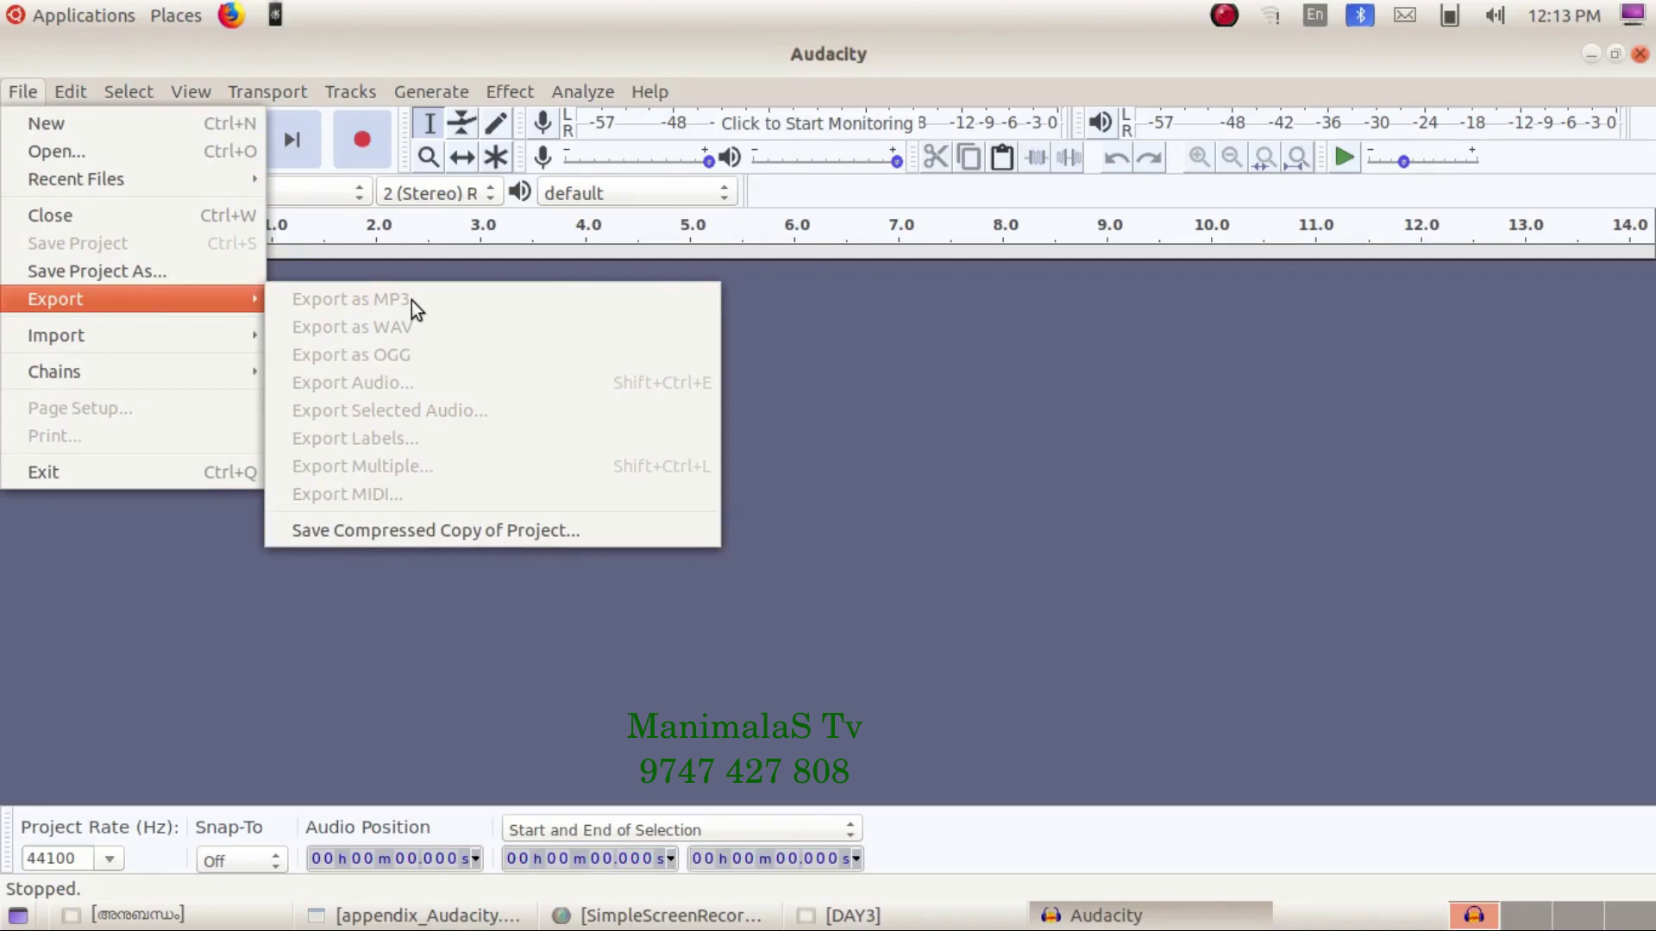
pyautogui.click(902, 402)
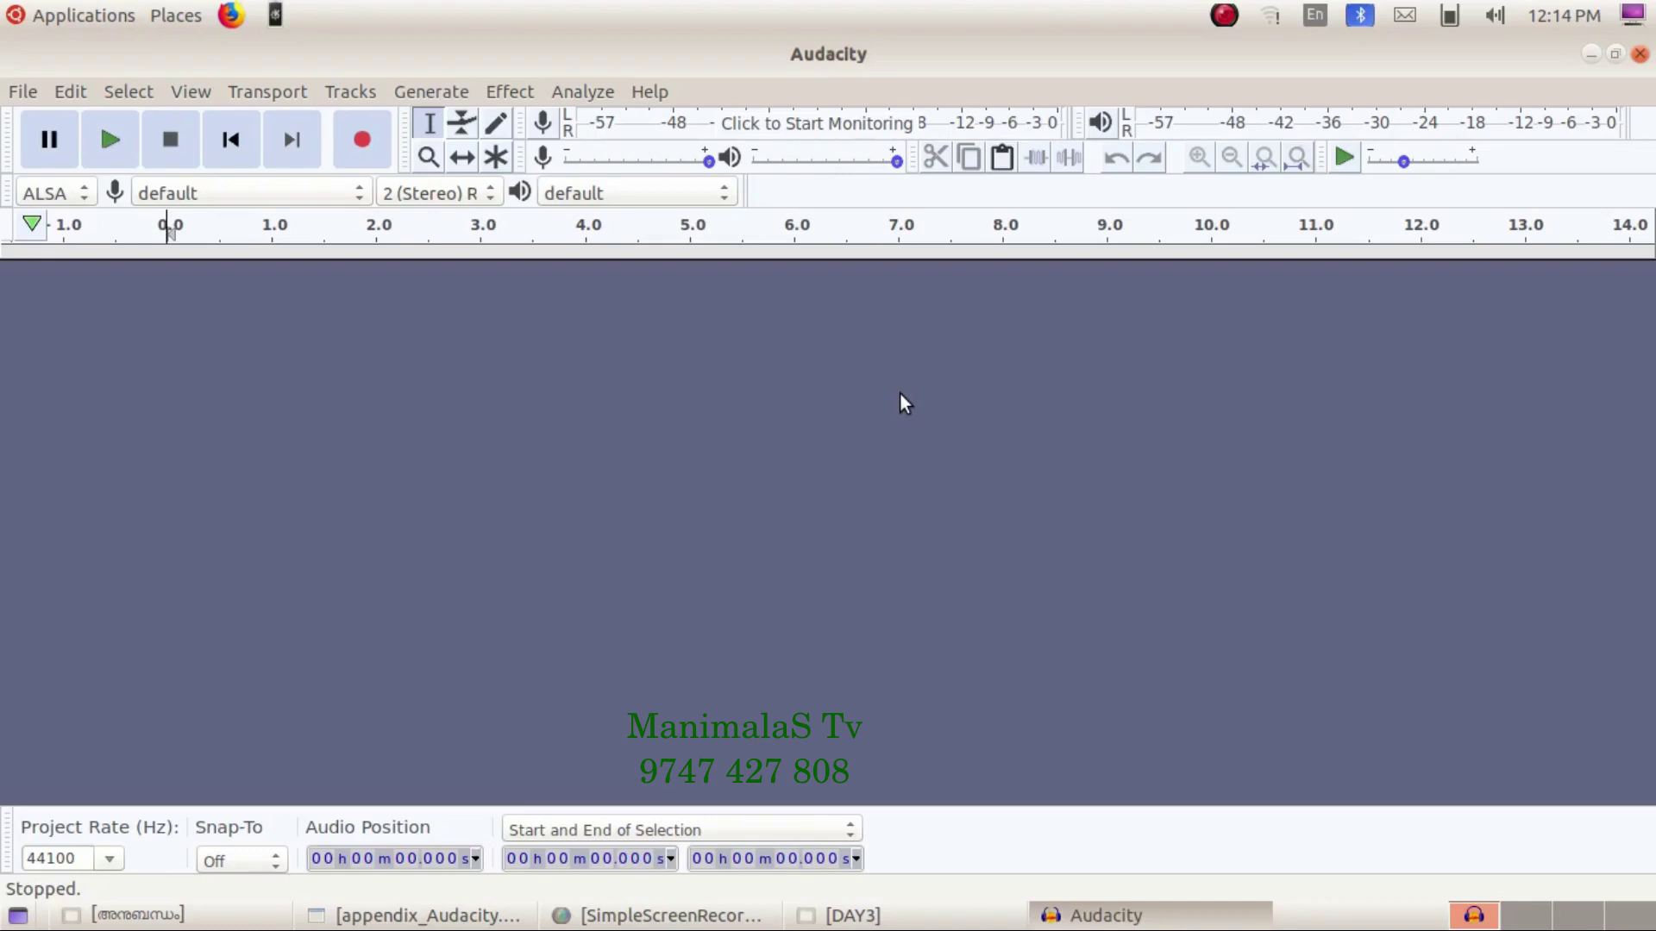
pyautogui.click(509, 91)
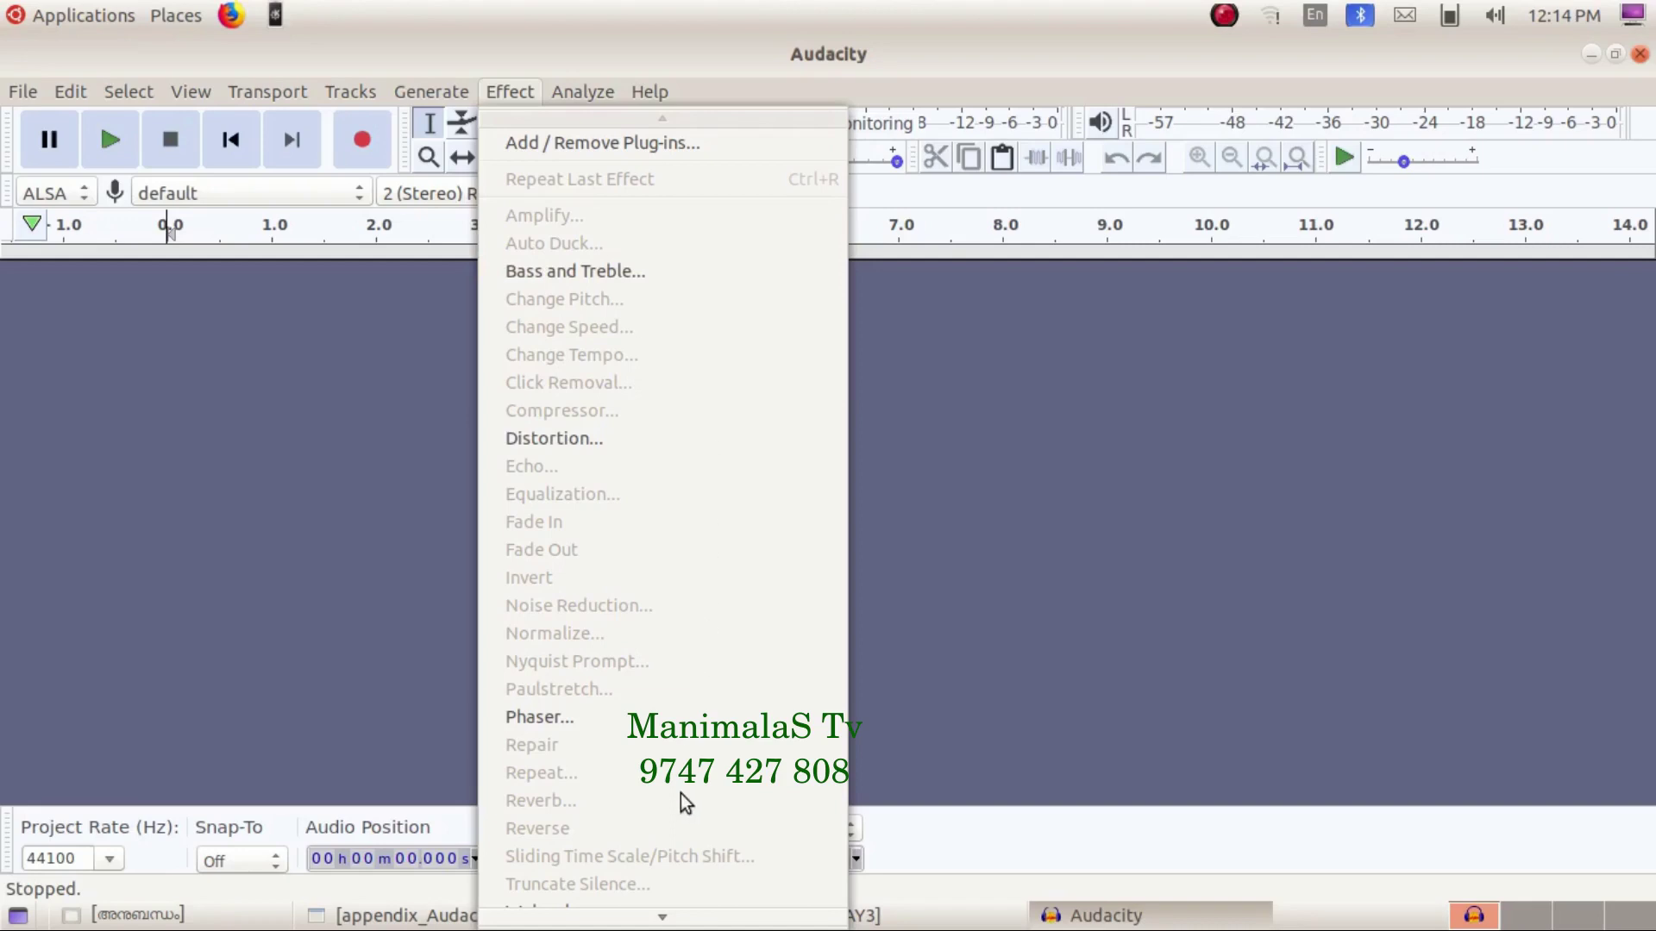
pyautogui.click(992, 593)
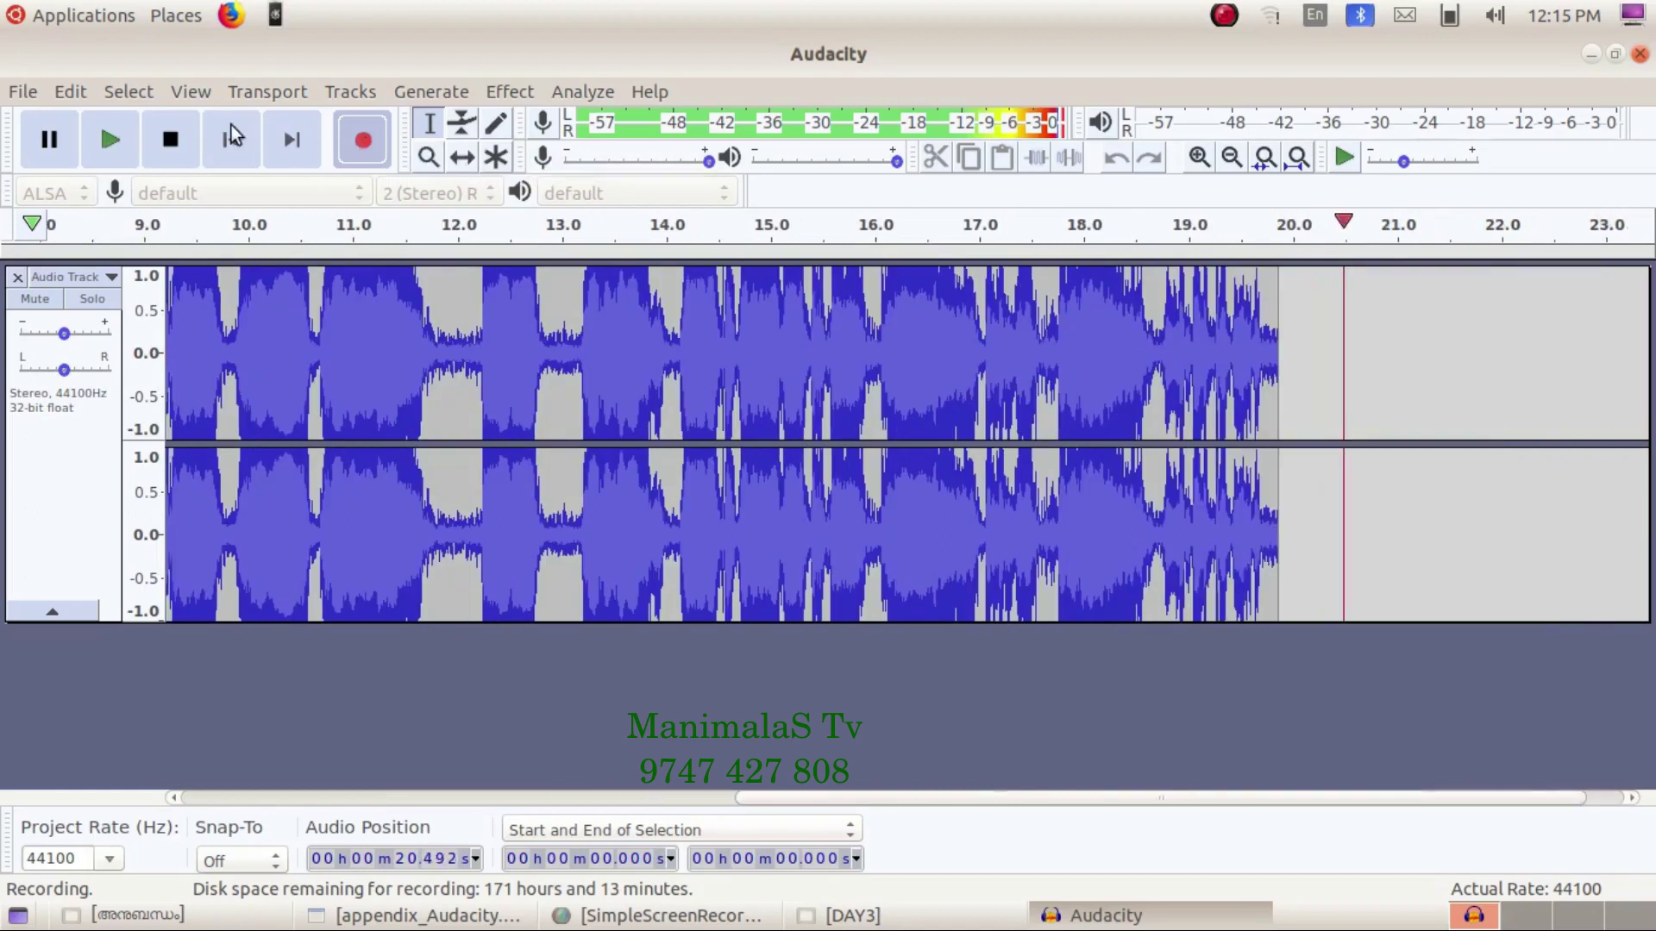
# - Stop the microphone recording at about 21 seconds and move the cursor between the track's start and end, finishing at the start
pyautogui.click(181, 144)
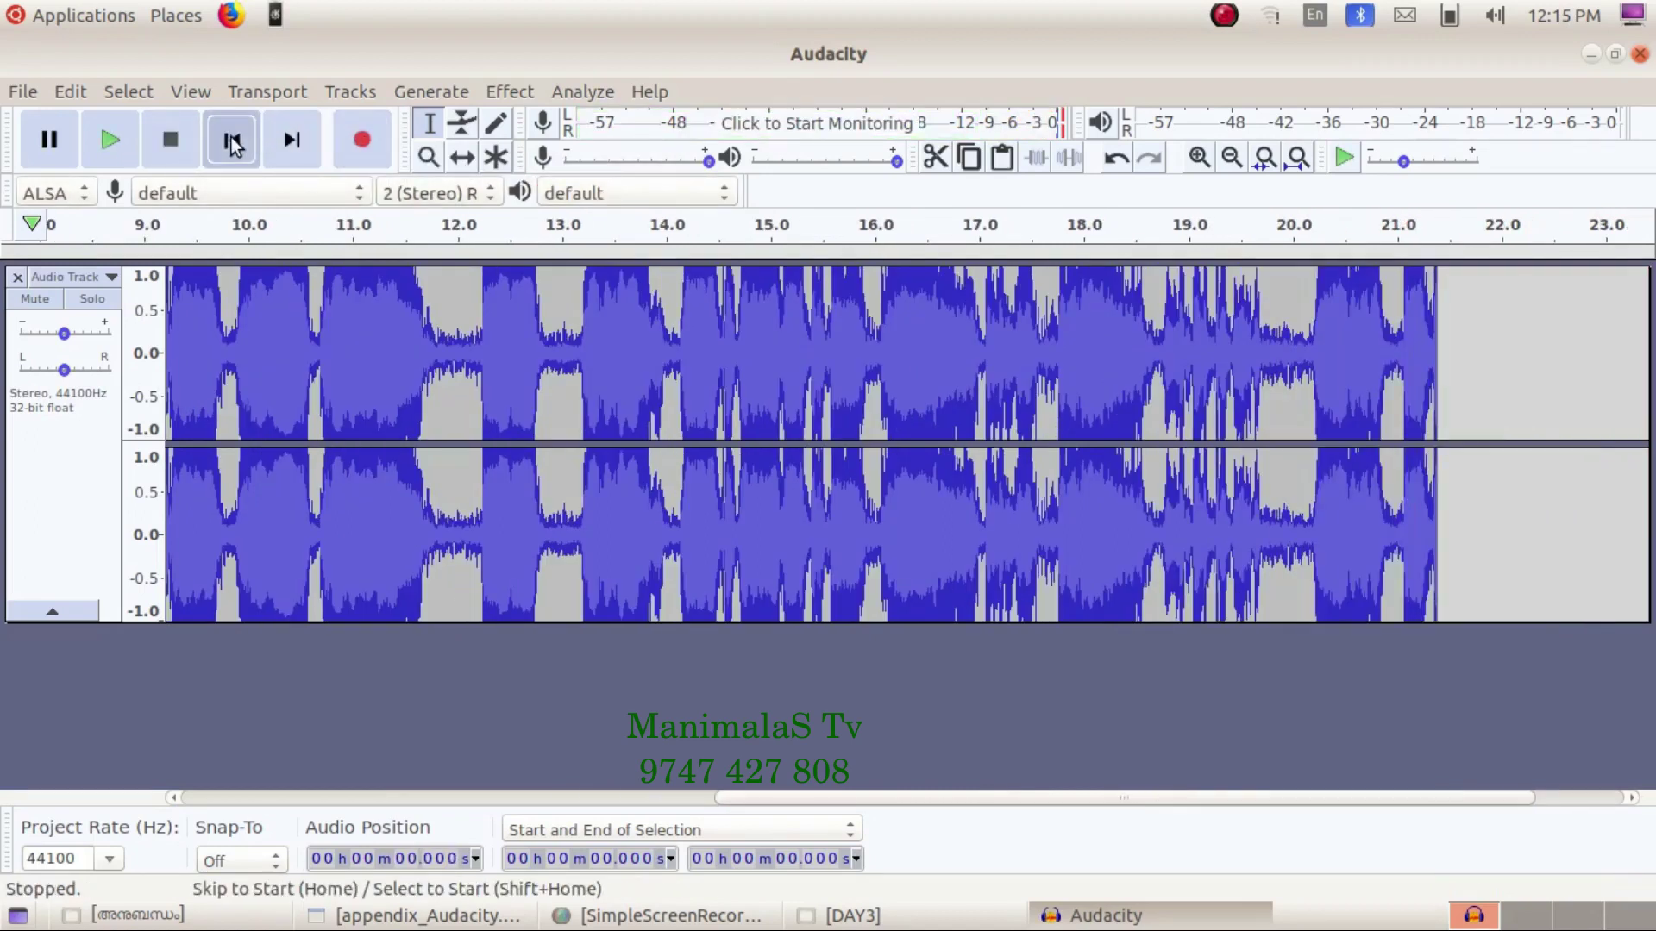
pyautogui.click(233, 145)
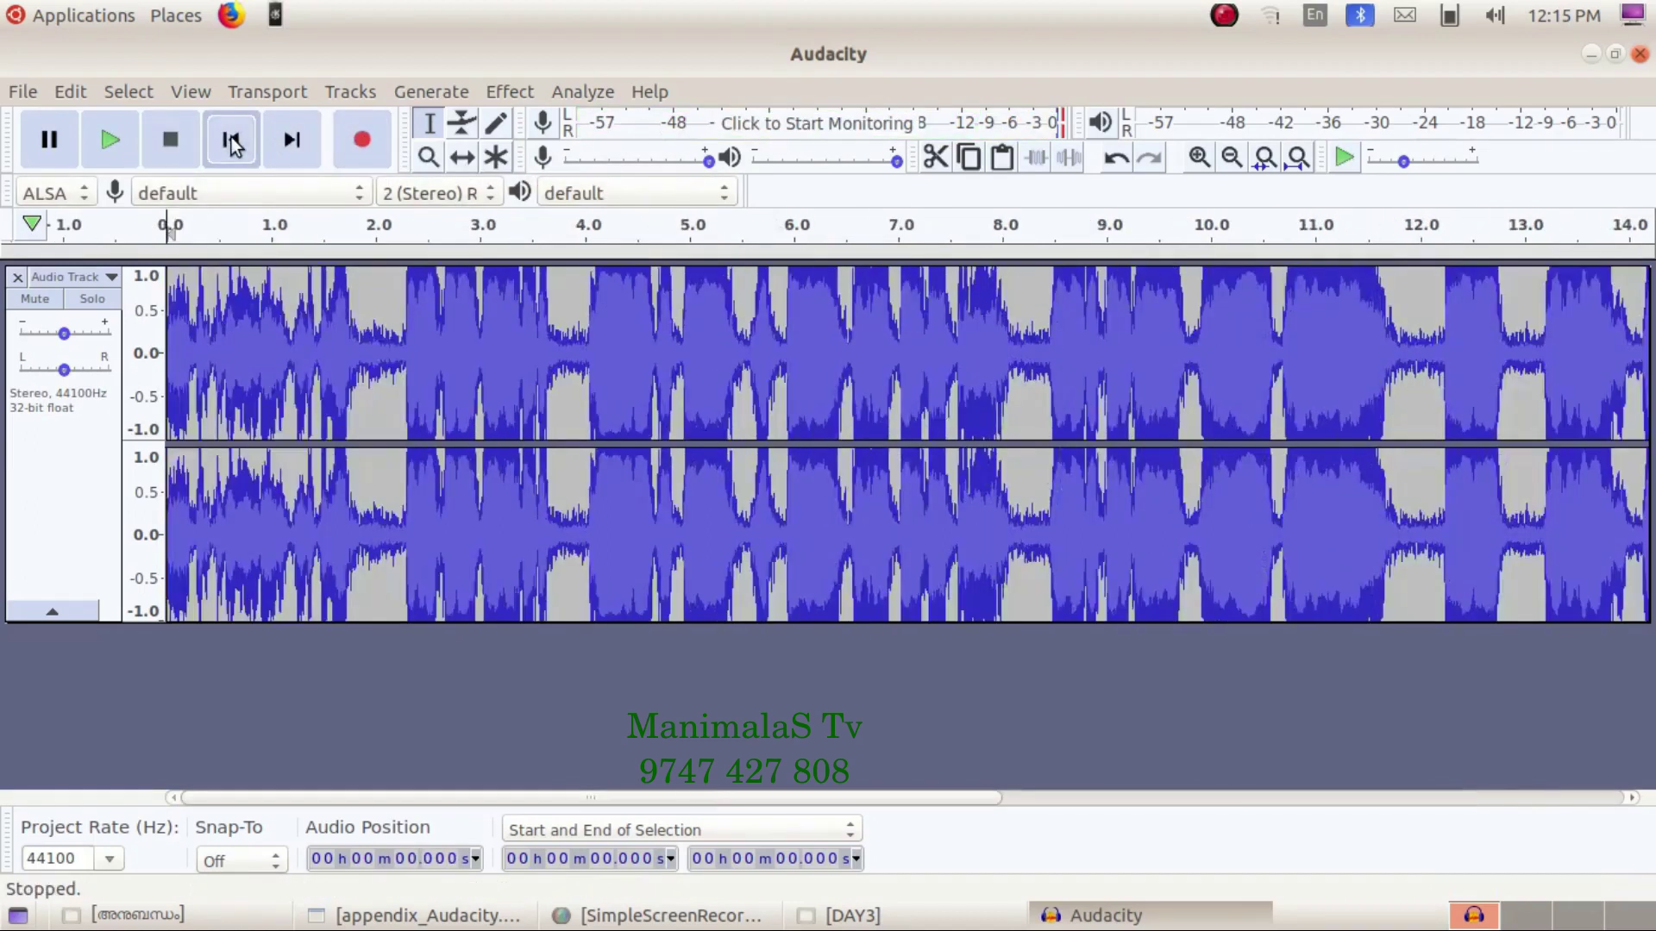
pyautogui.click(294, 141)
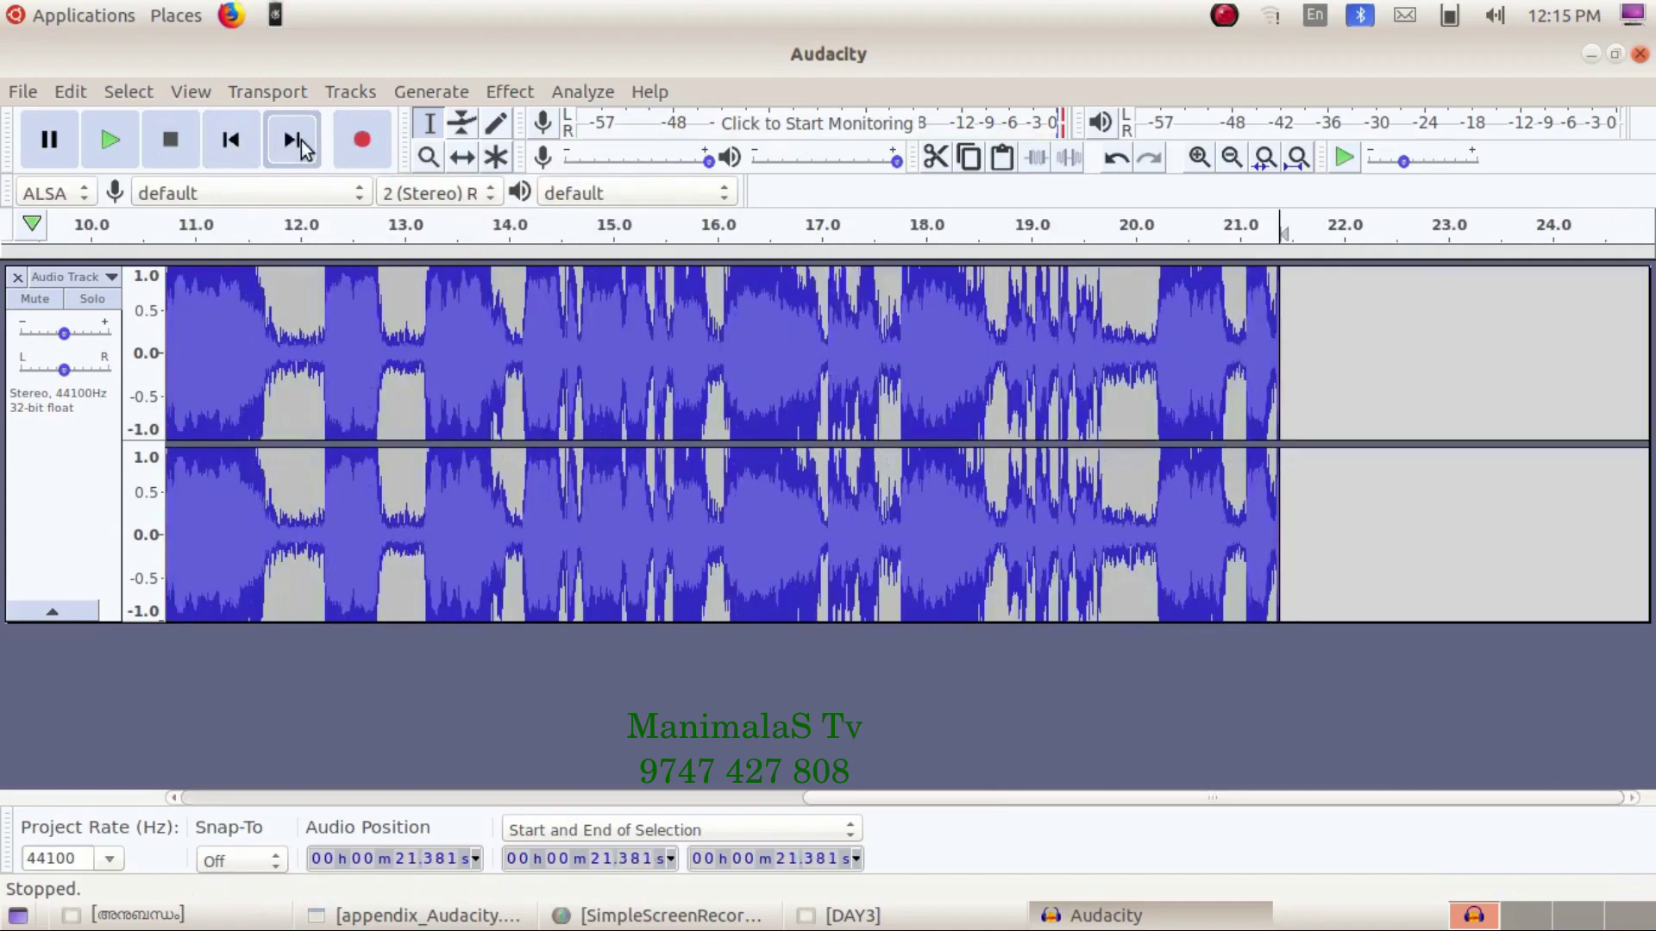
pyautogui.click(230, 138)
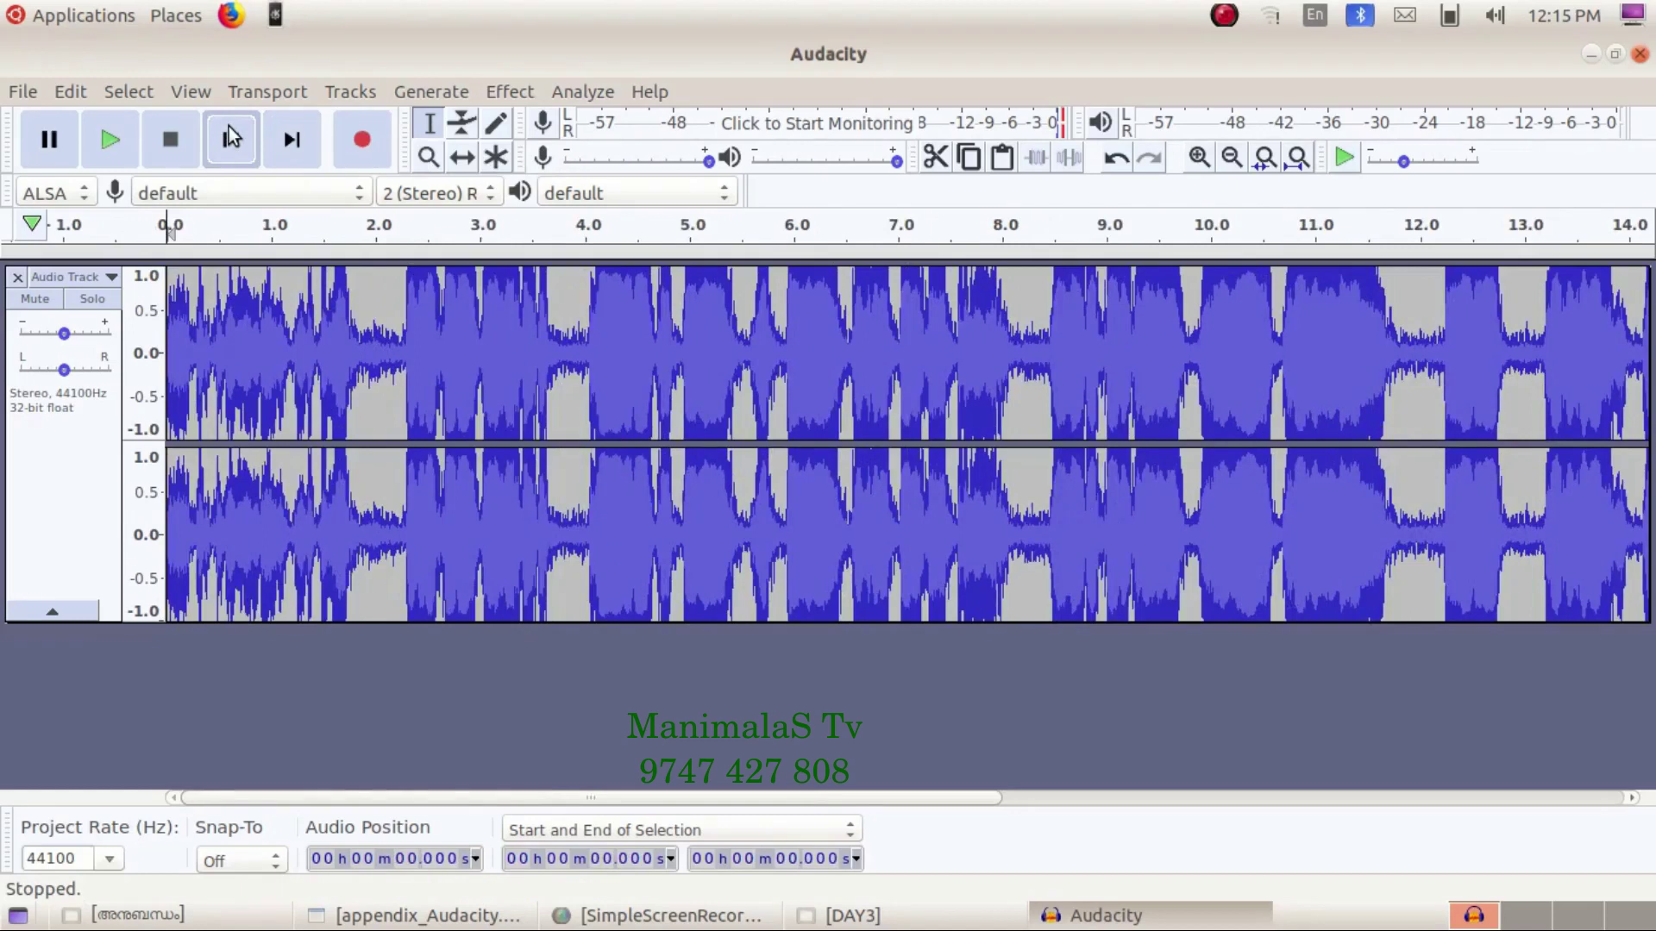
# - Play back the recorded track from the beginning, stop near its end and return the cursor to the start
pyautogui.press('space')
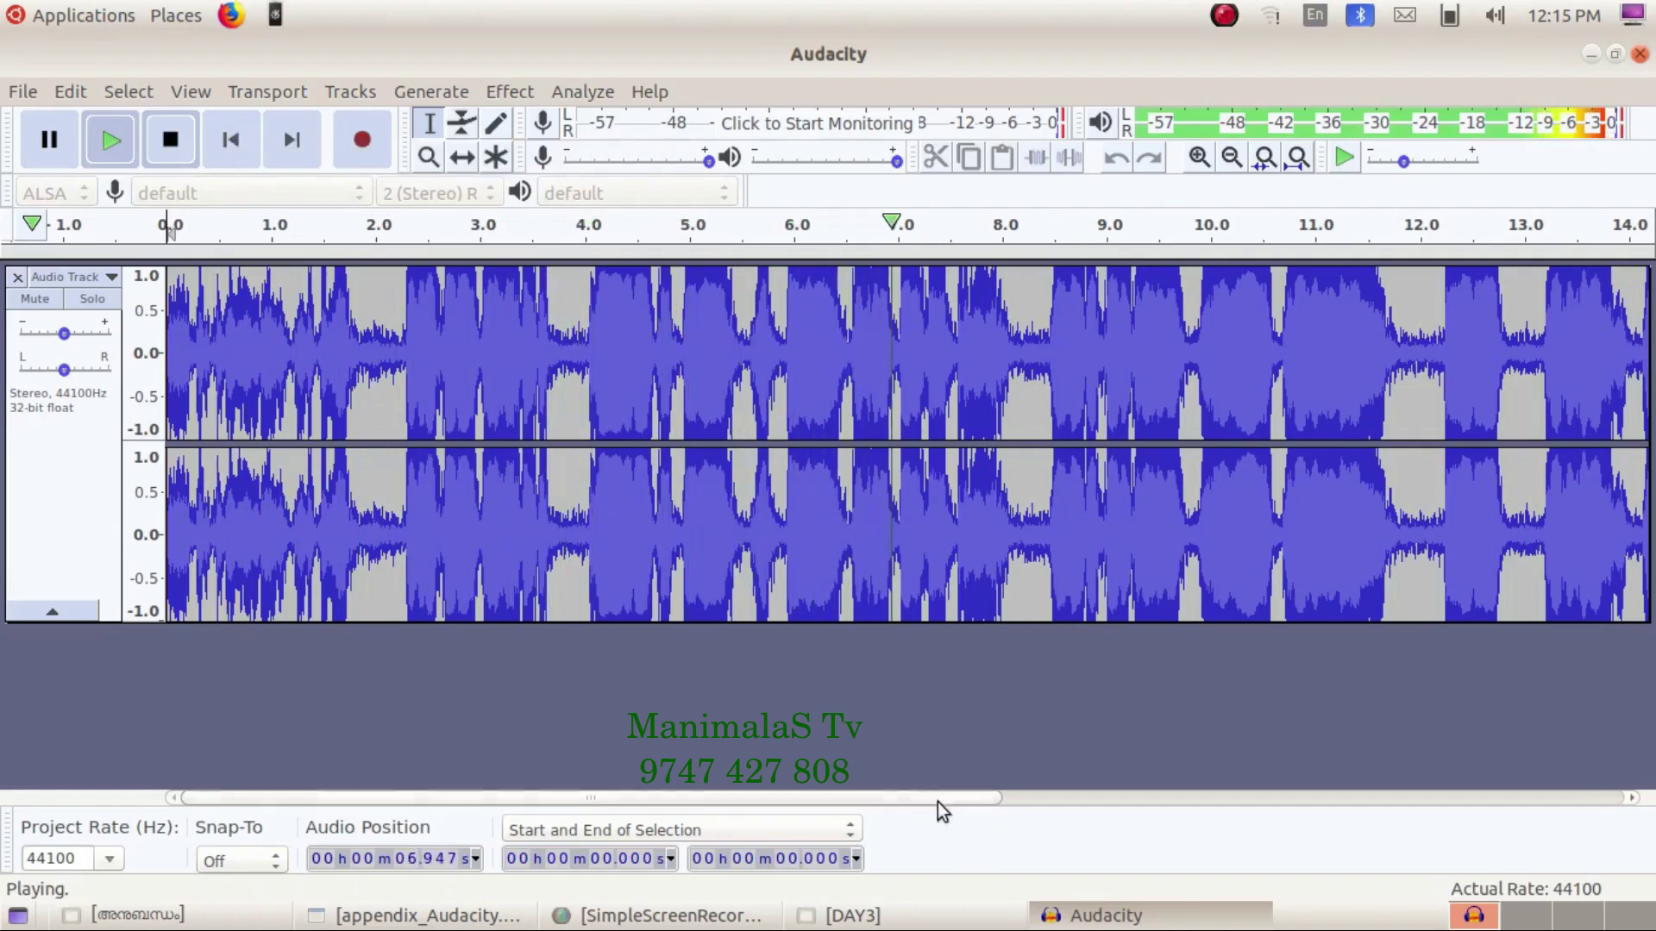
pyautogui.moveTo(938, 798); pyautogui.dragTo(1519, 805)
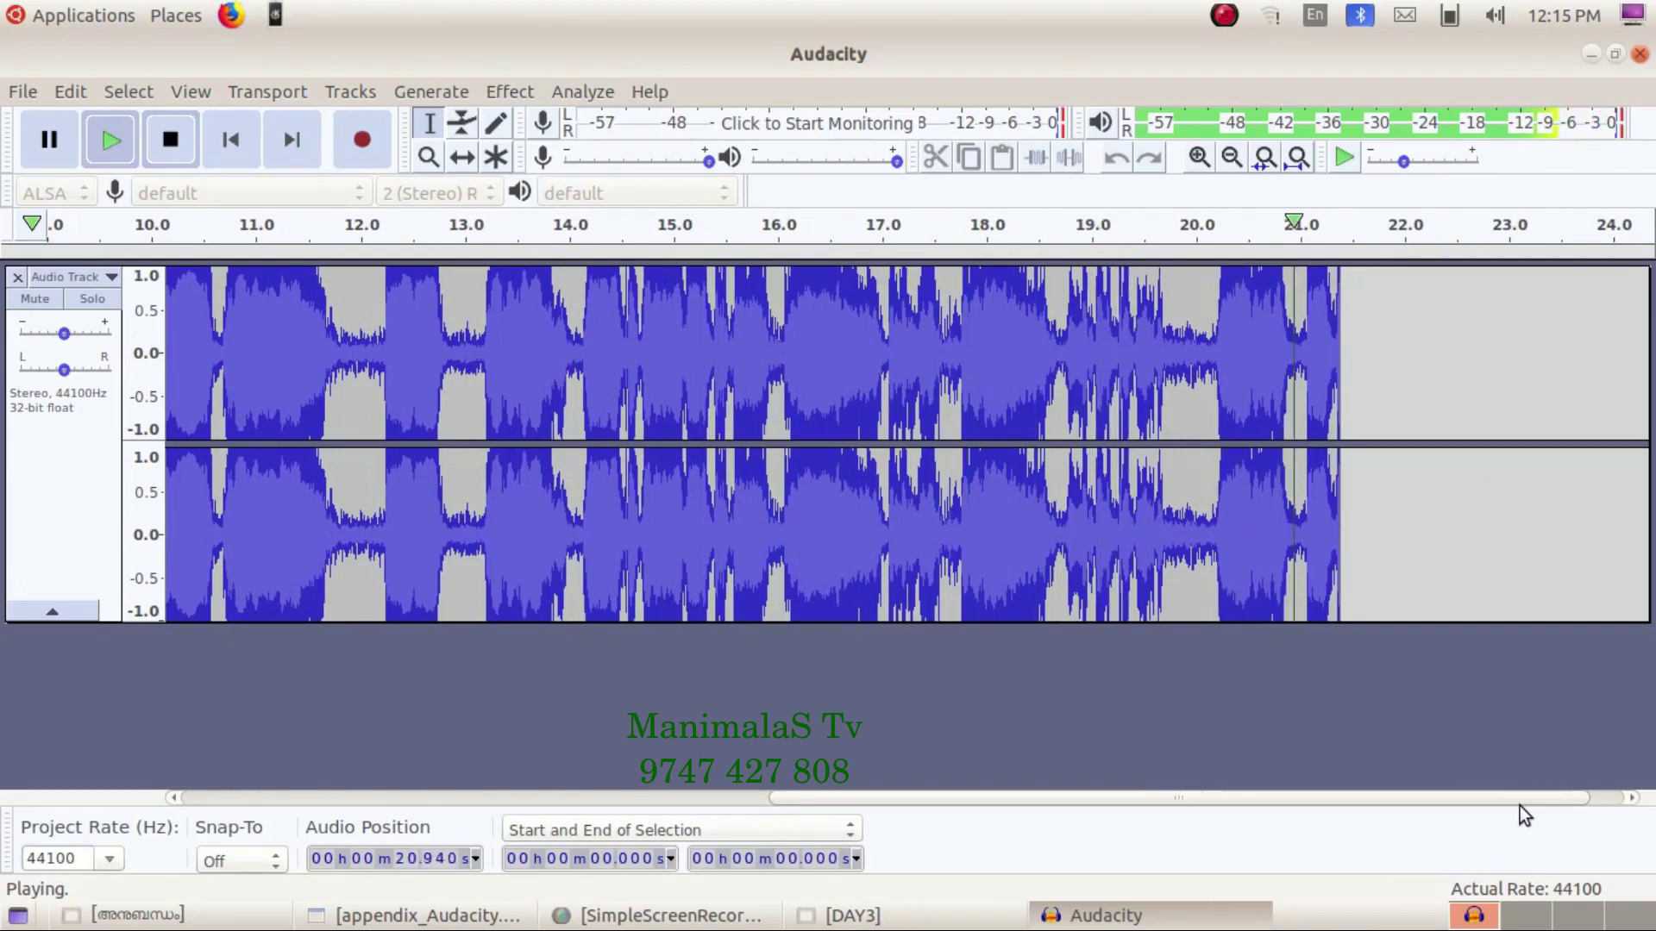
pyautogui.press('space')
pyautogui.press('Home')
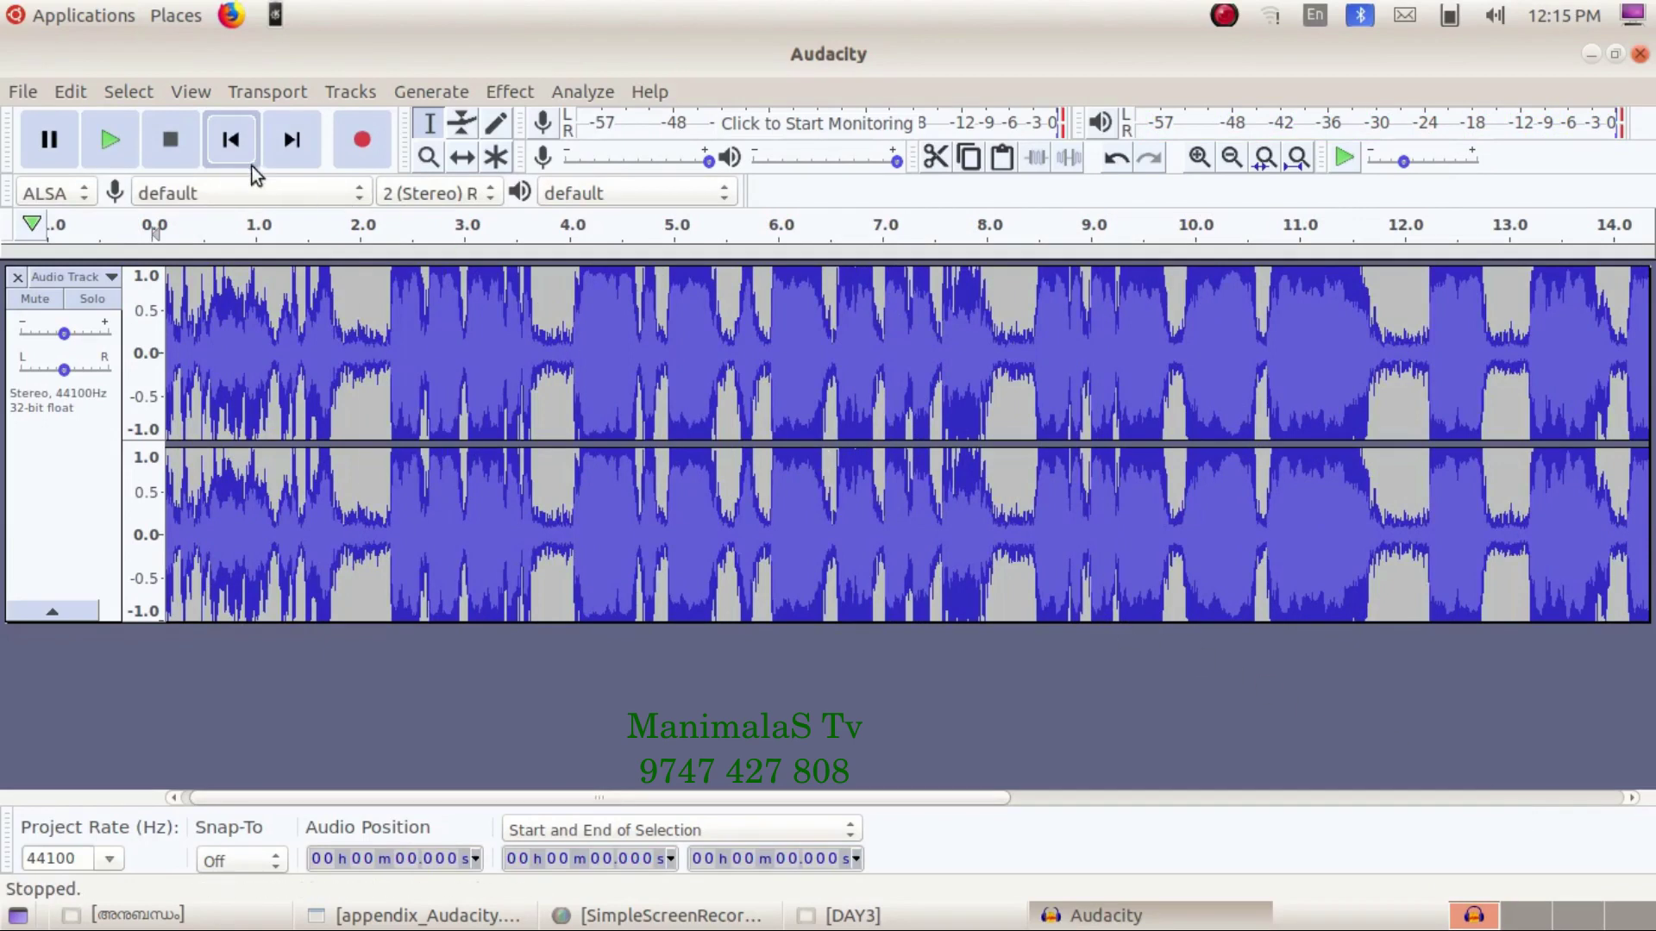
pyautogui.click(233, 150)
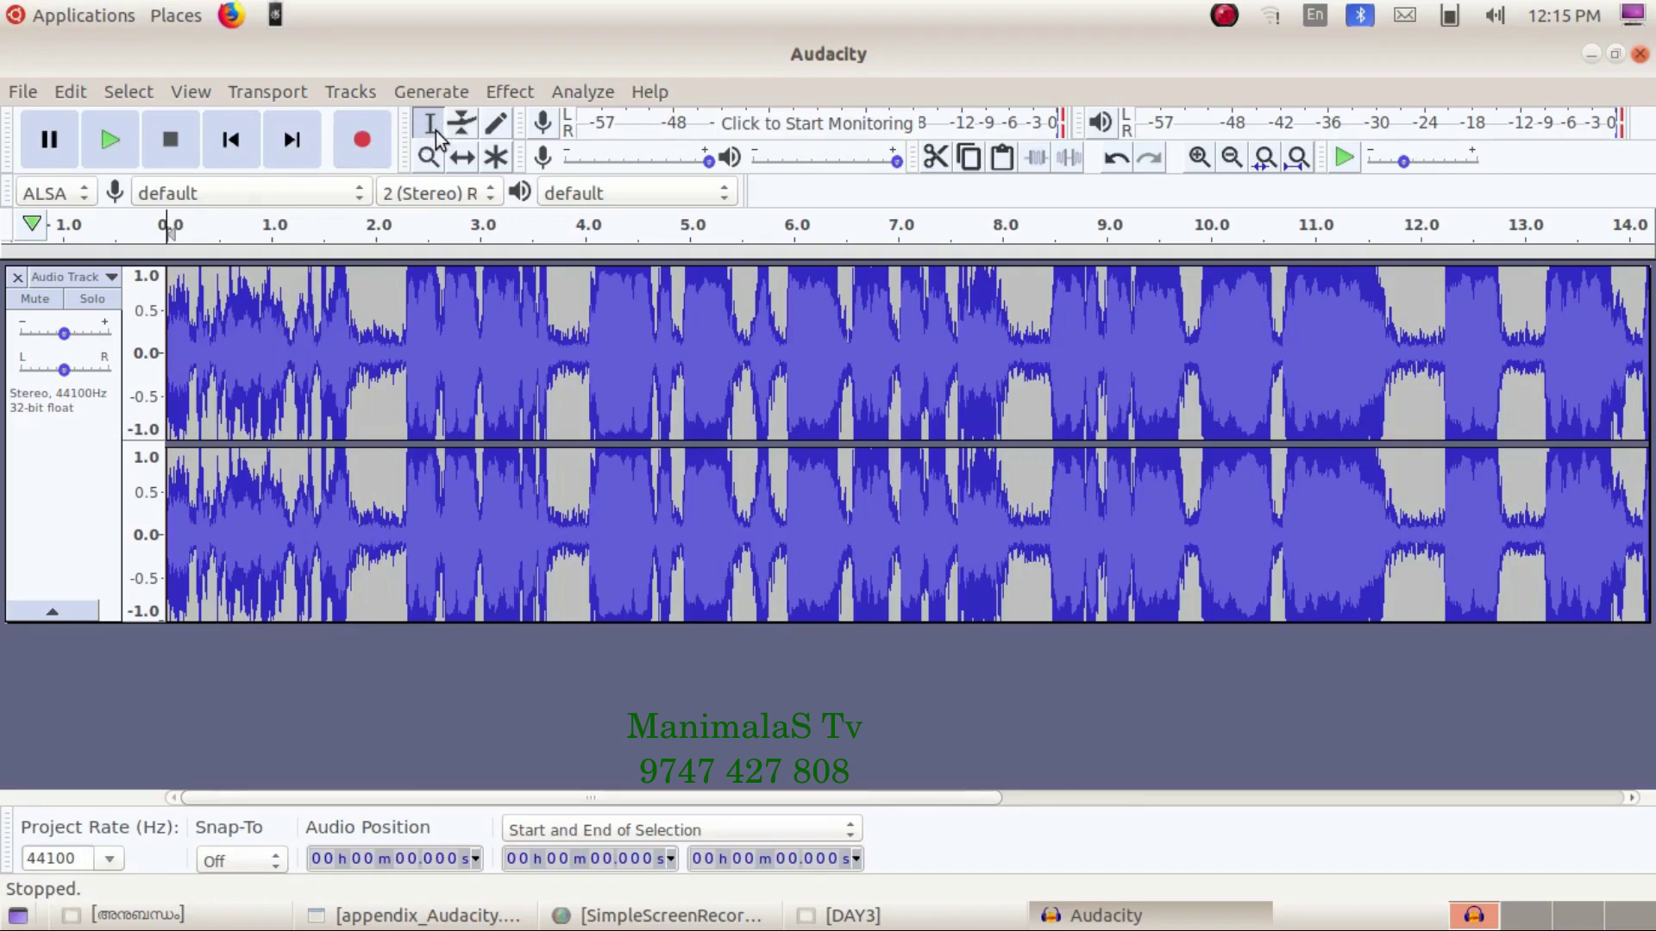
# - Try deleting the recorded section between about 1.8 and 5.8 seconds, and undo the deletion
pyautogui.moveTo(353, 324); pyautogui.dragTo(768, 369)
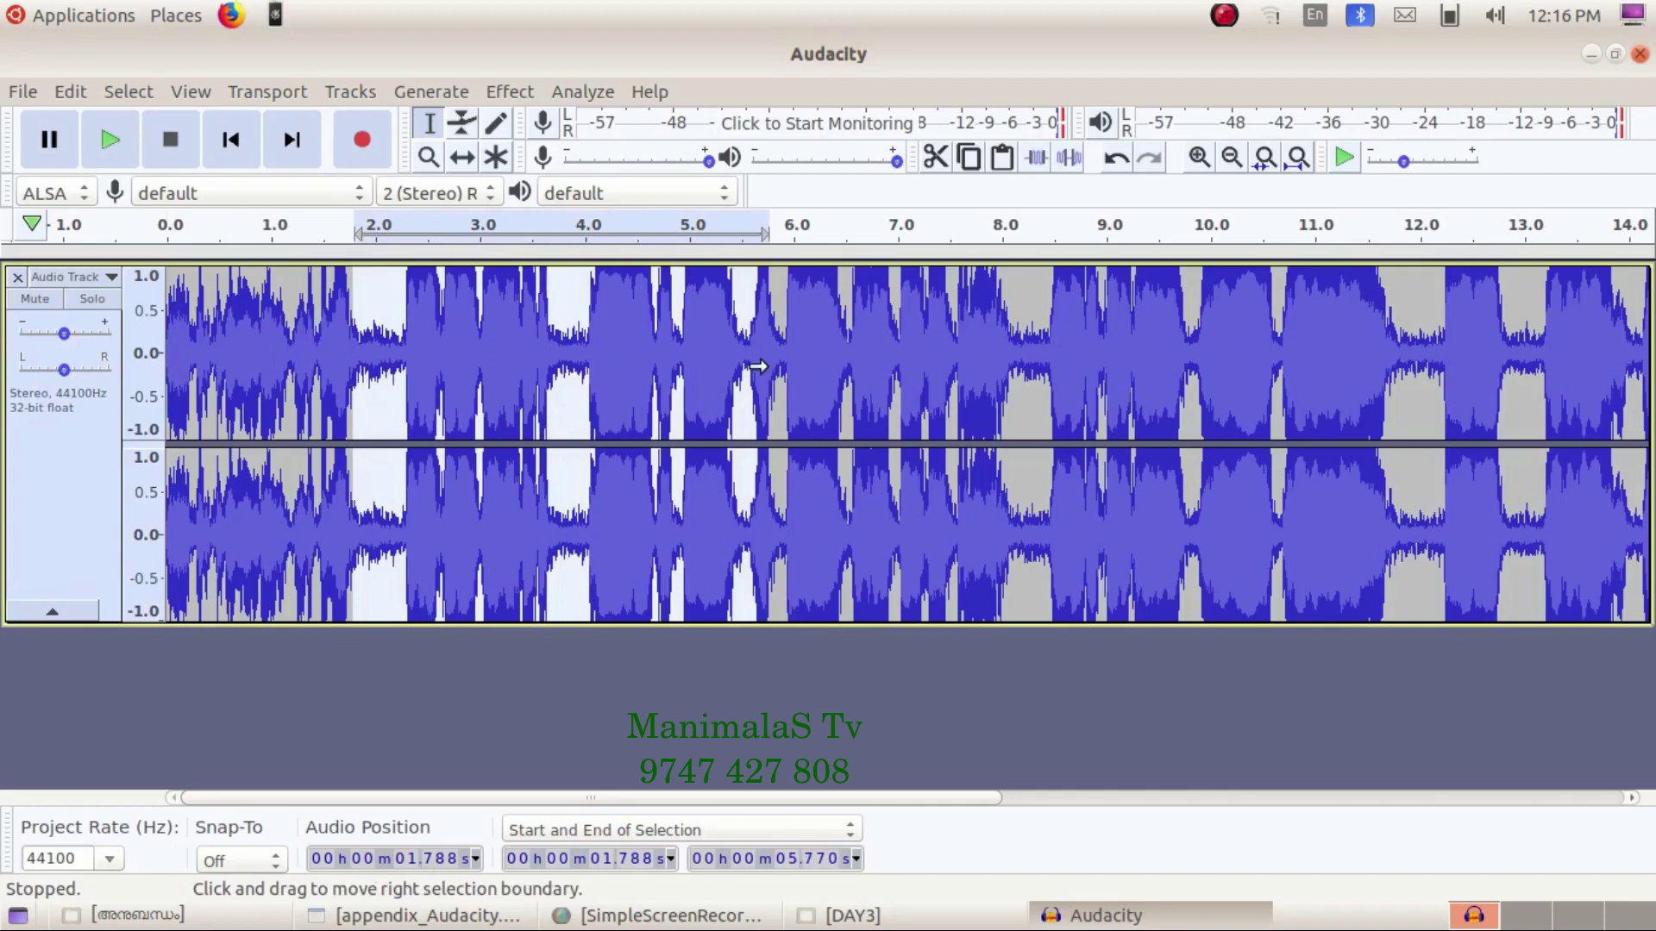
pyautogui.press('Delete')
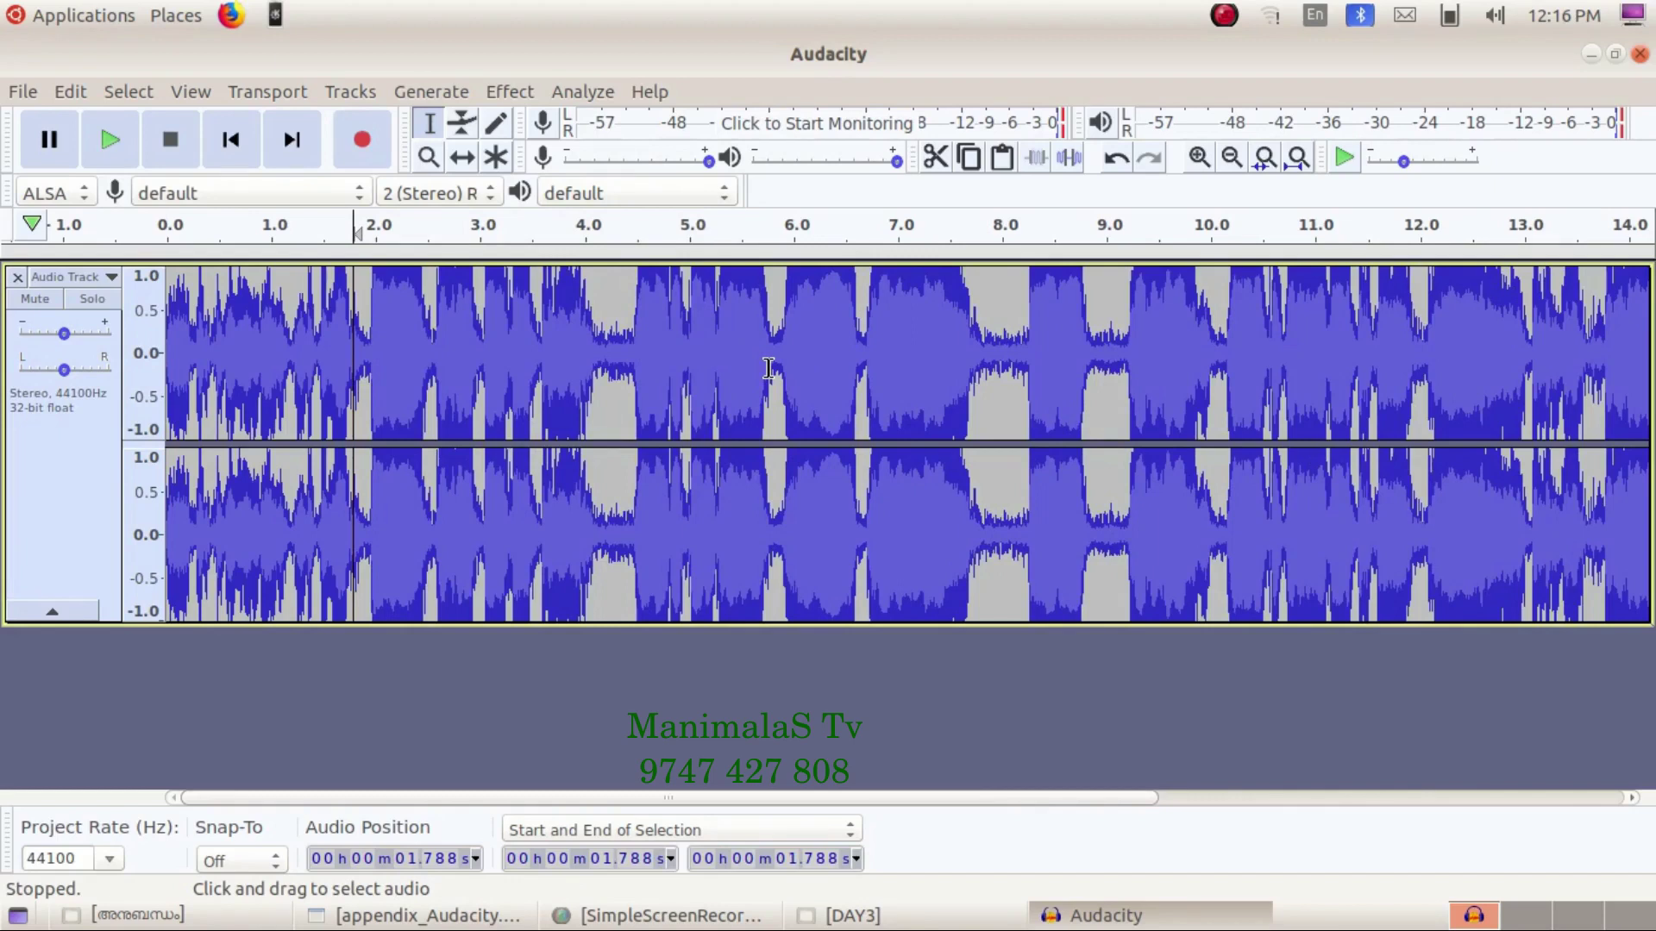
pyautogui.click(1111, 170)
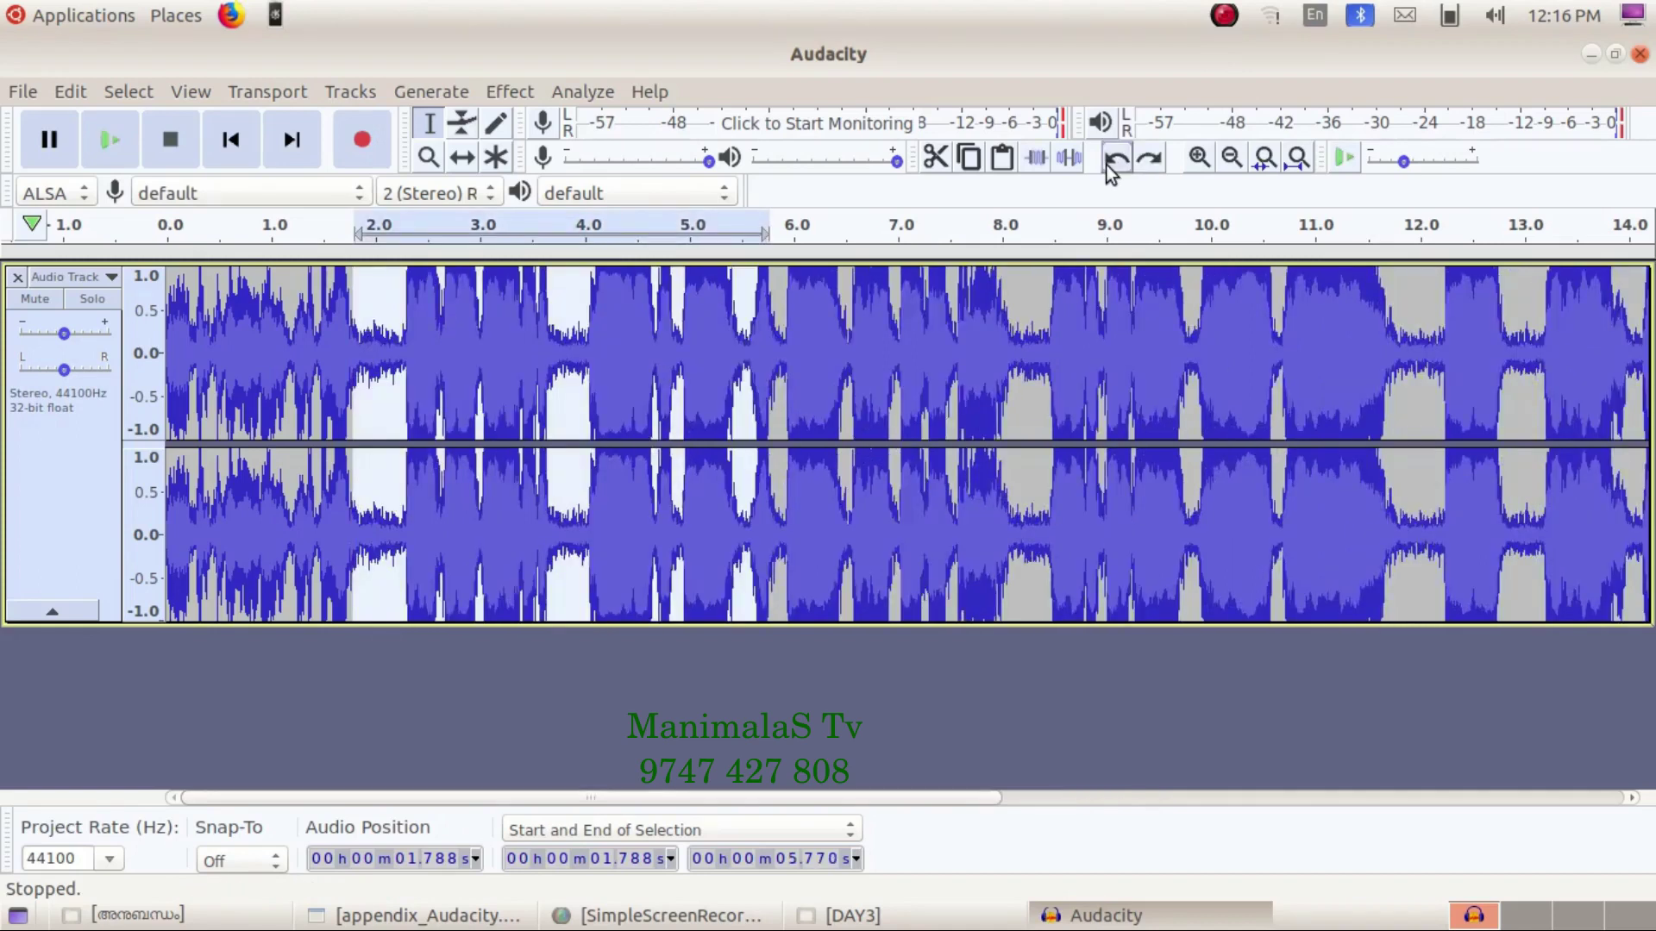
# - Undo the audio recording itself and redo it to bring the track back
pyautogui.click(1110, 170)
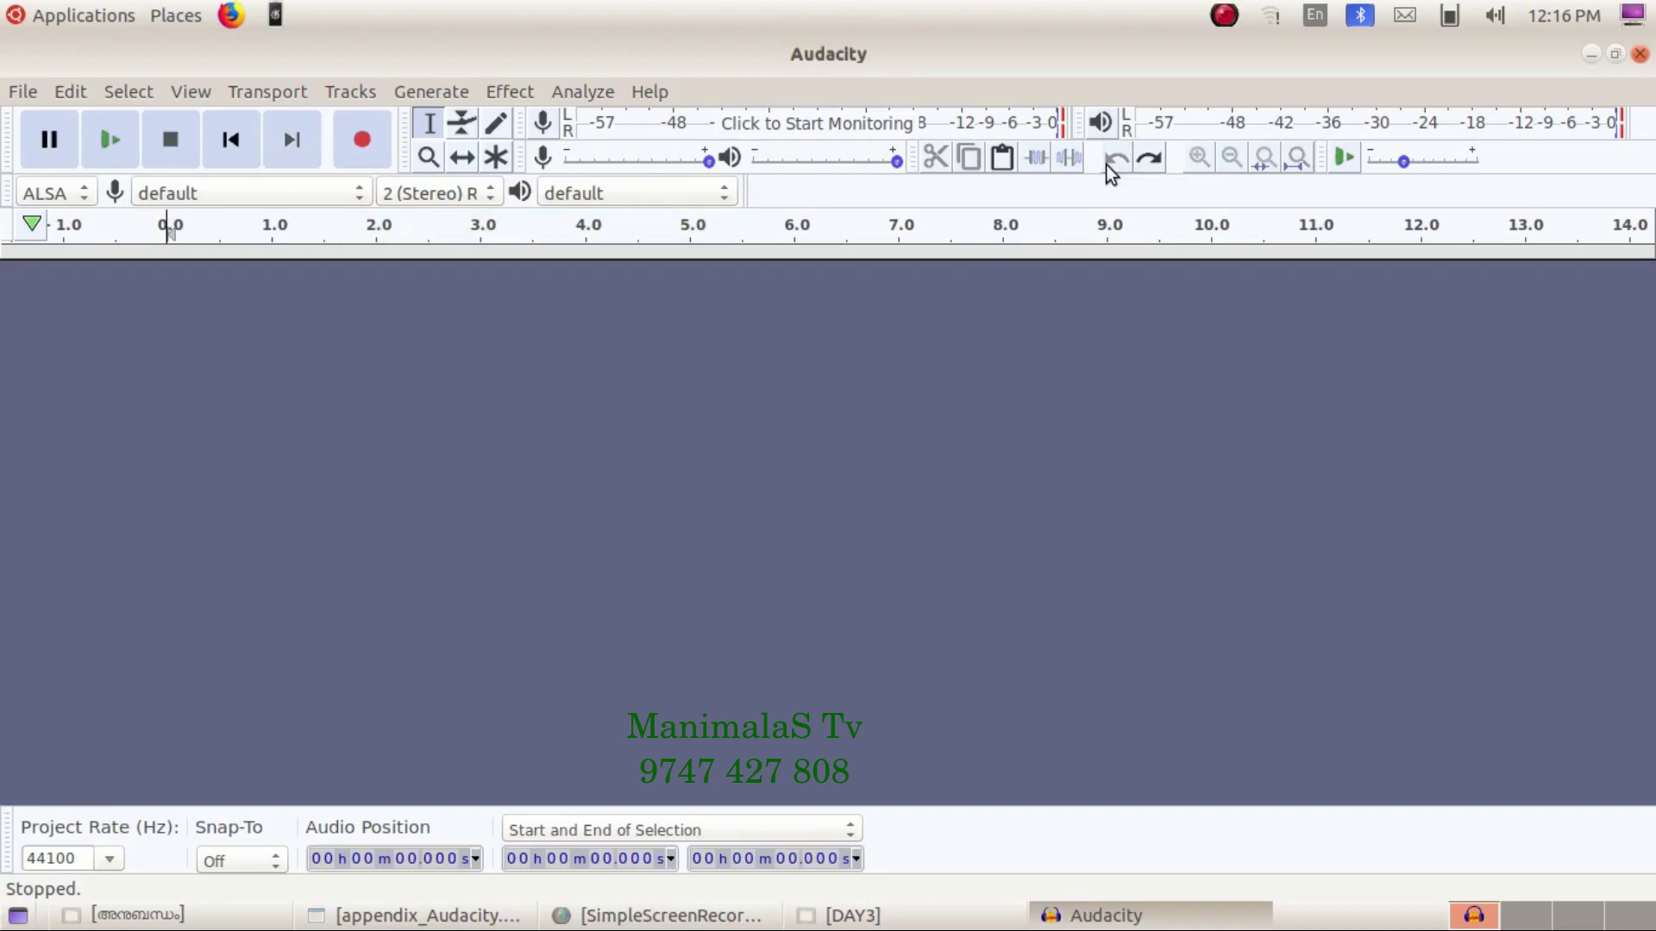
pyautogui.click(1152, 157)
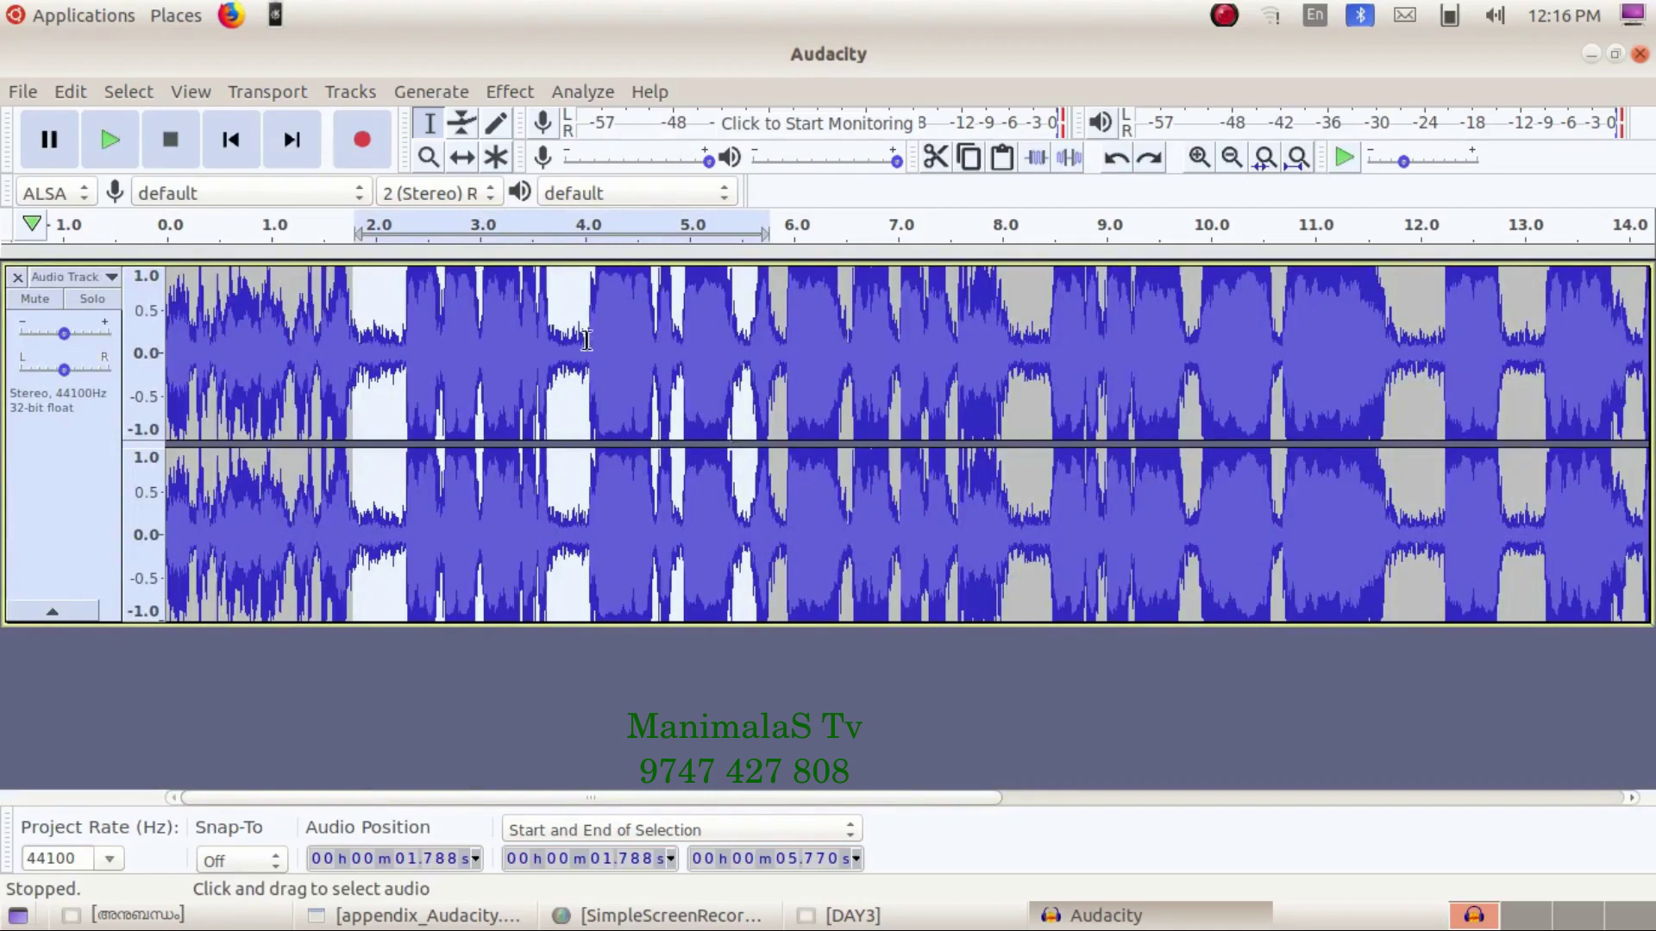
# - Switch briefly to the Time Shift tool, return to the Selection tool and select the entire audio track
pyautogui.press('F5')
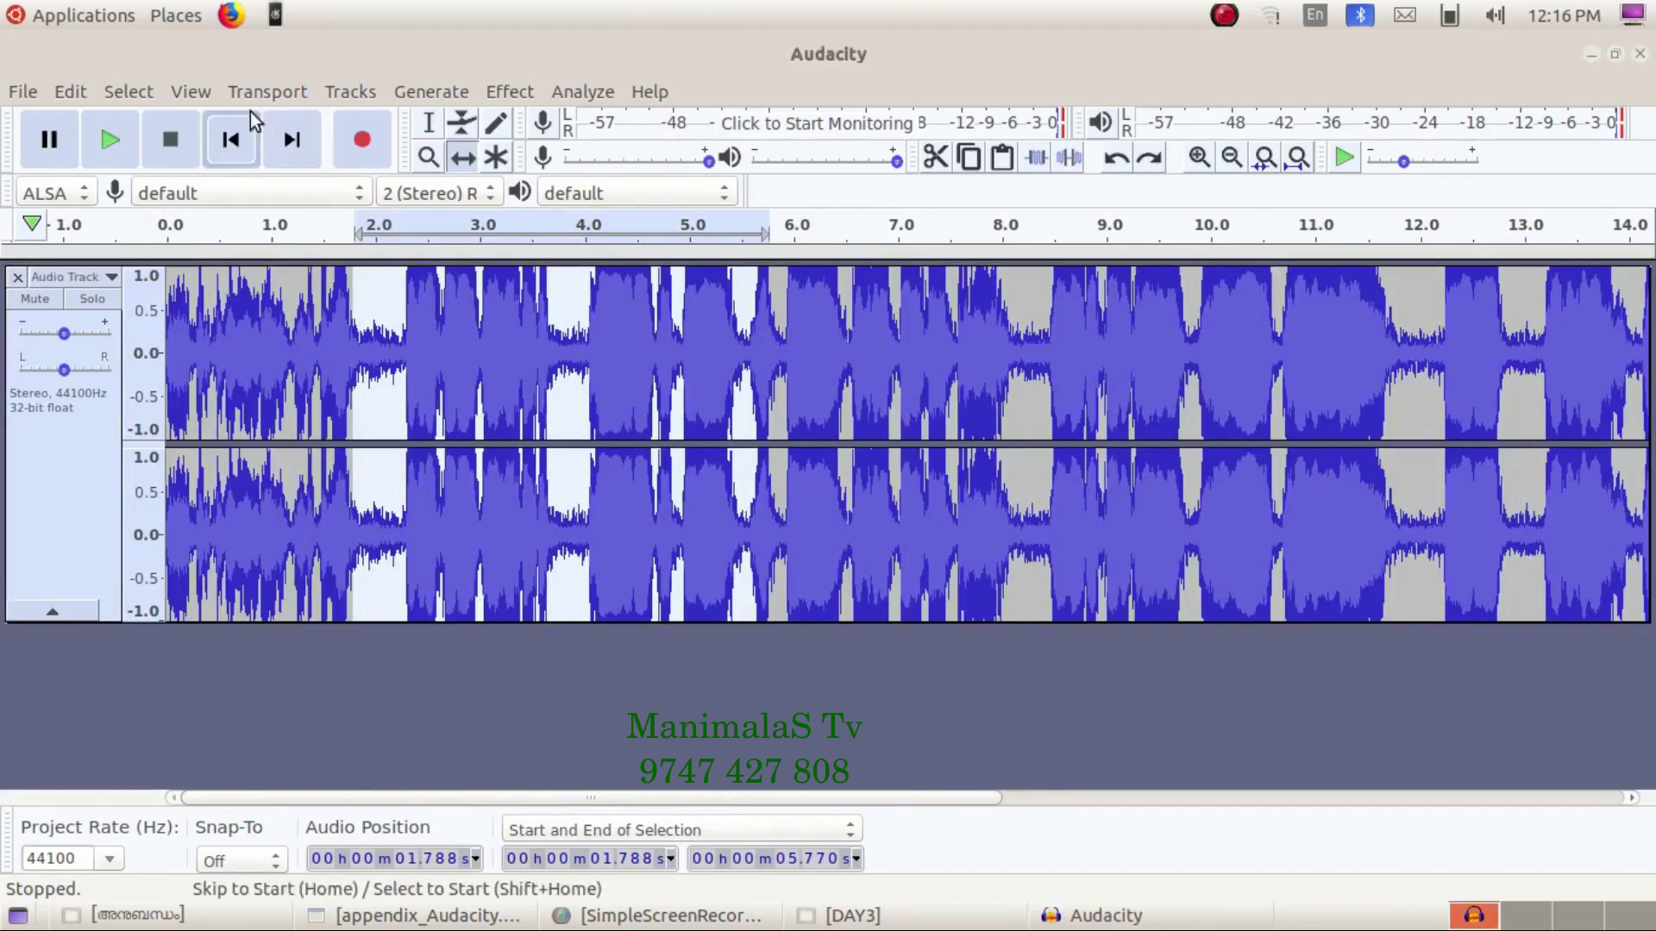
pyautogui.click(425, 125)
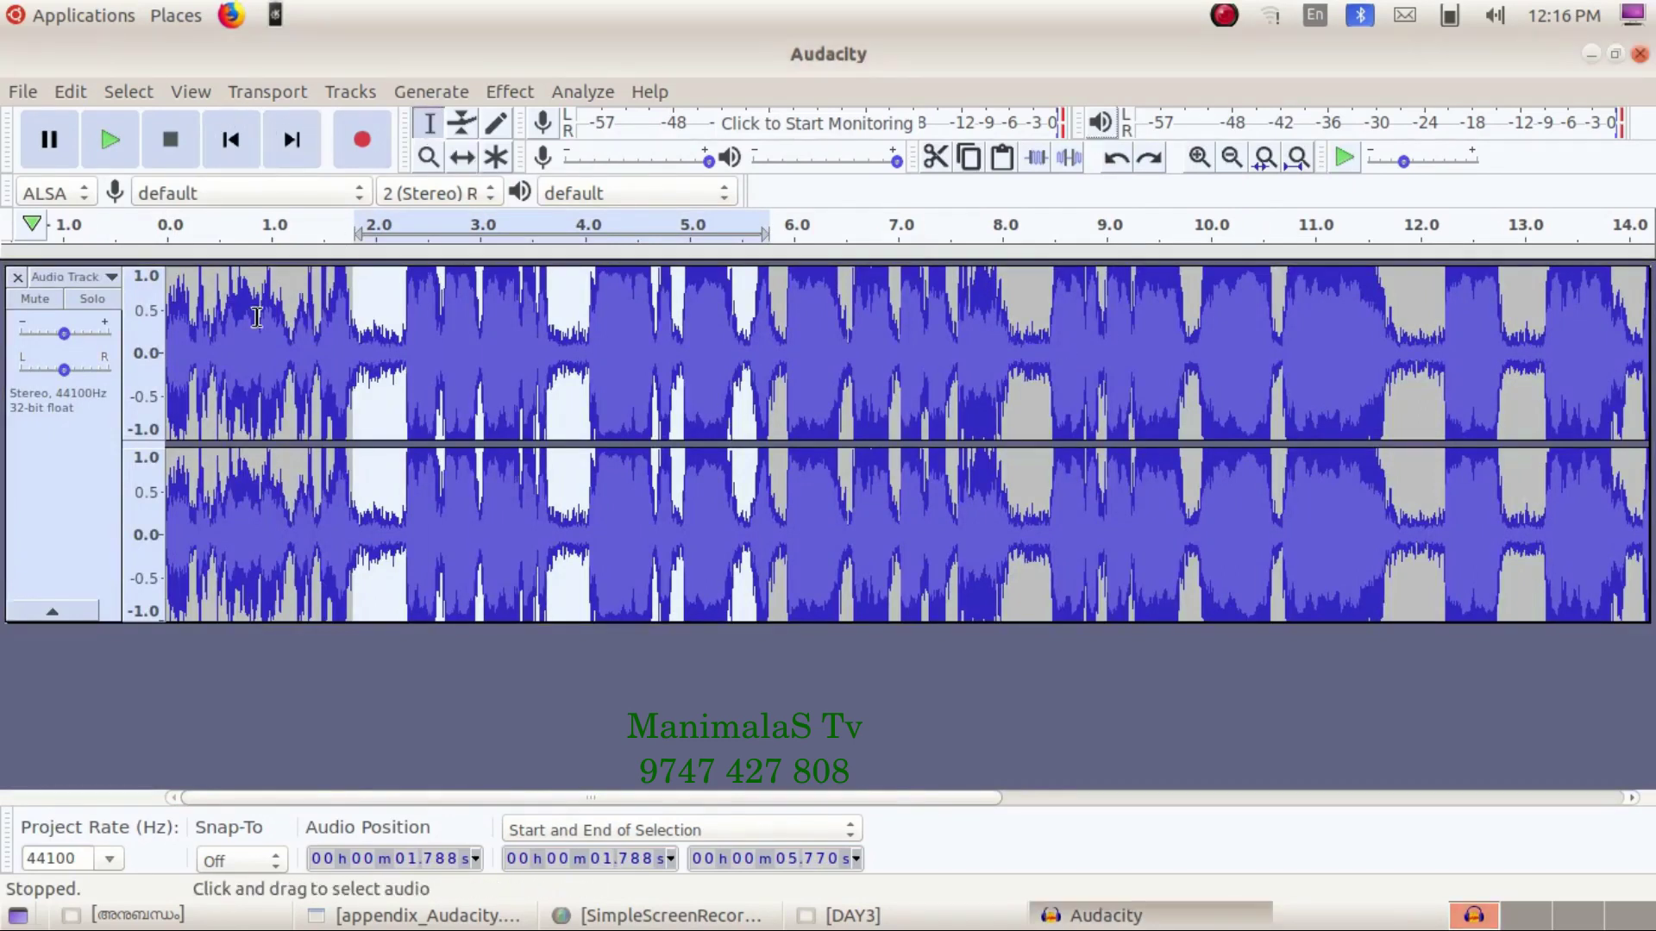
pyautogui.click(191, 336)
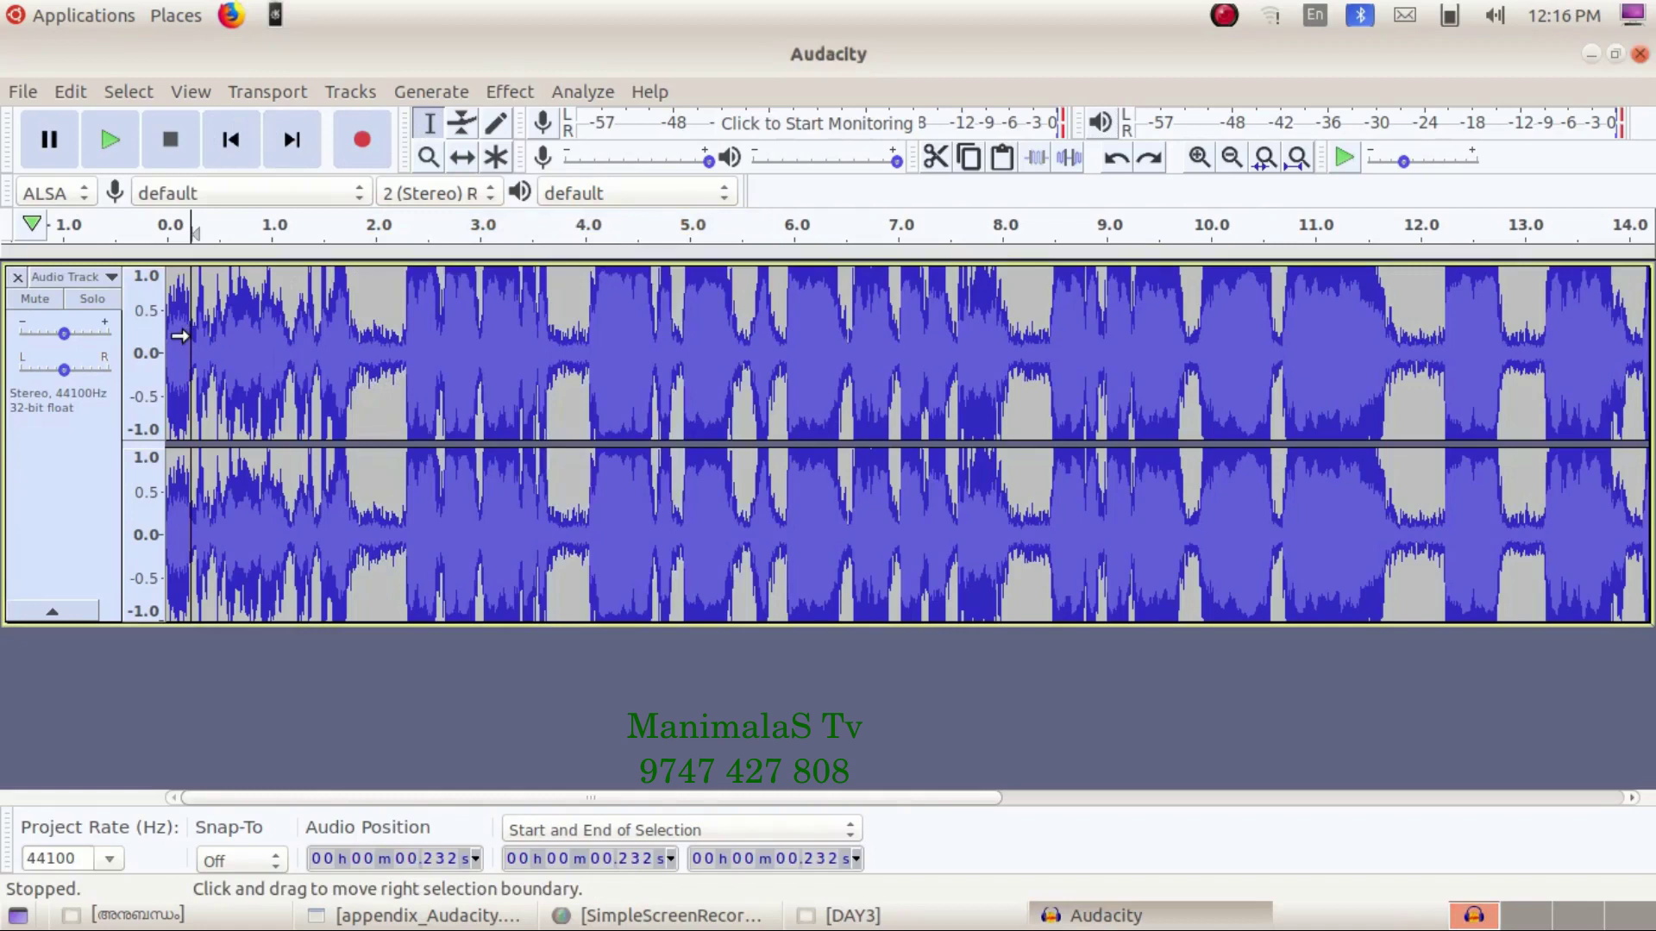
pyautogui.hotkey('ctrl', 'a')
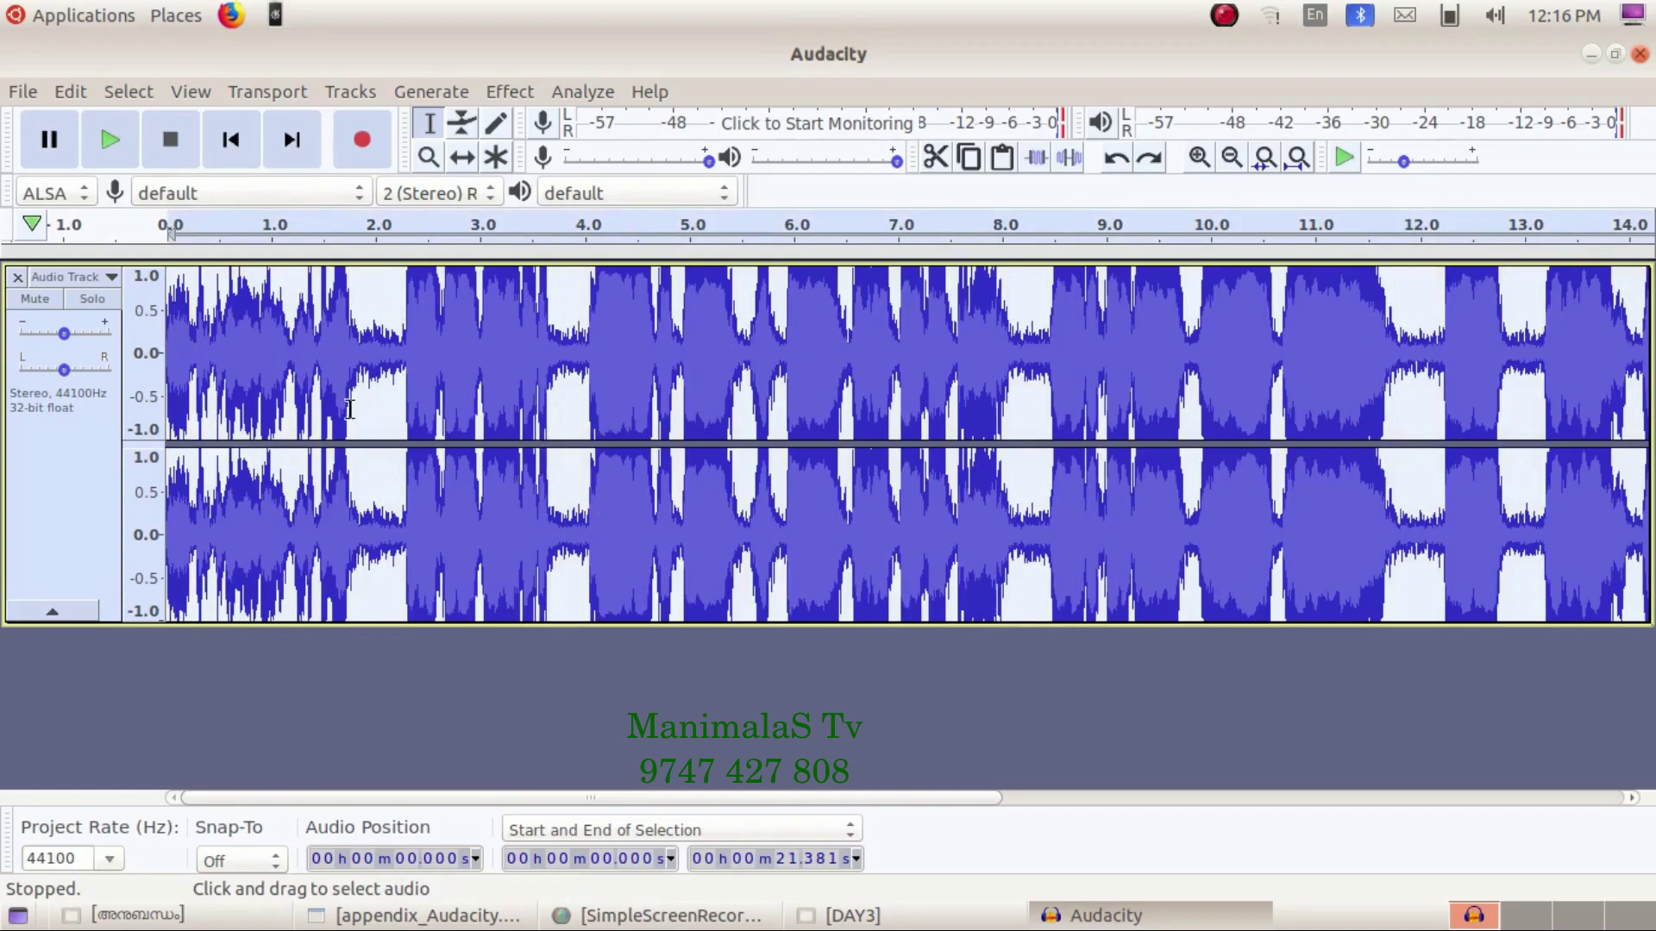
pyautogui.click(377, 572)
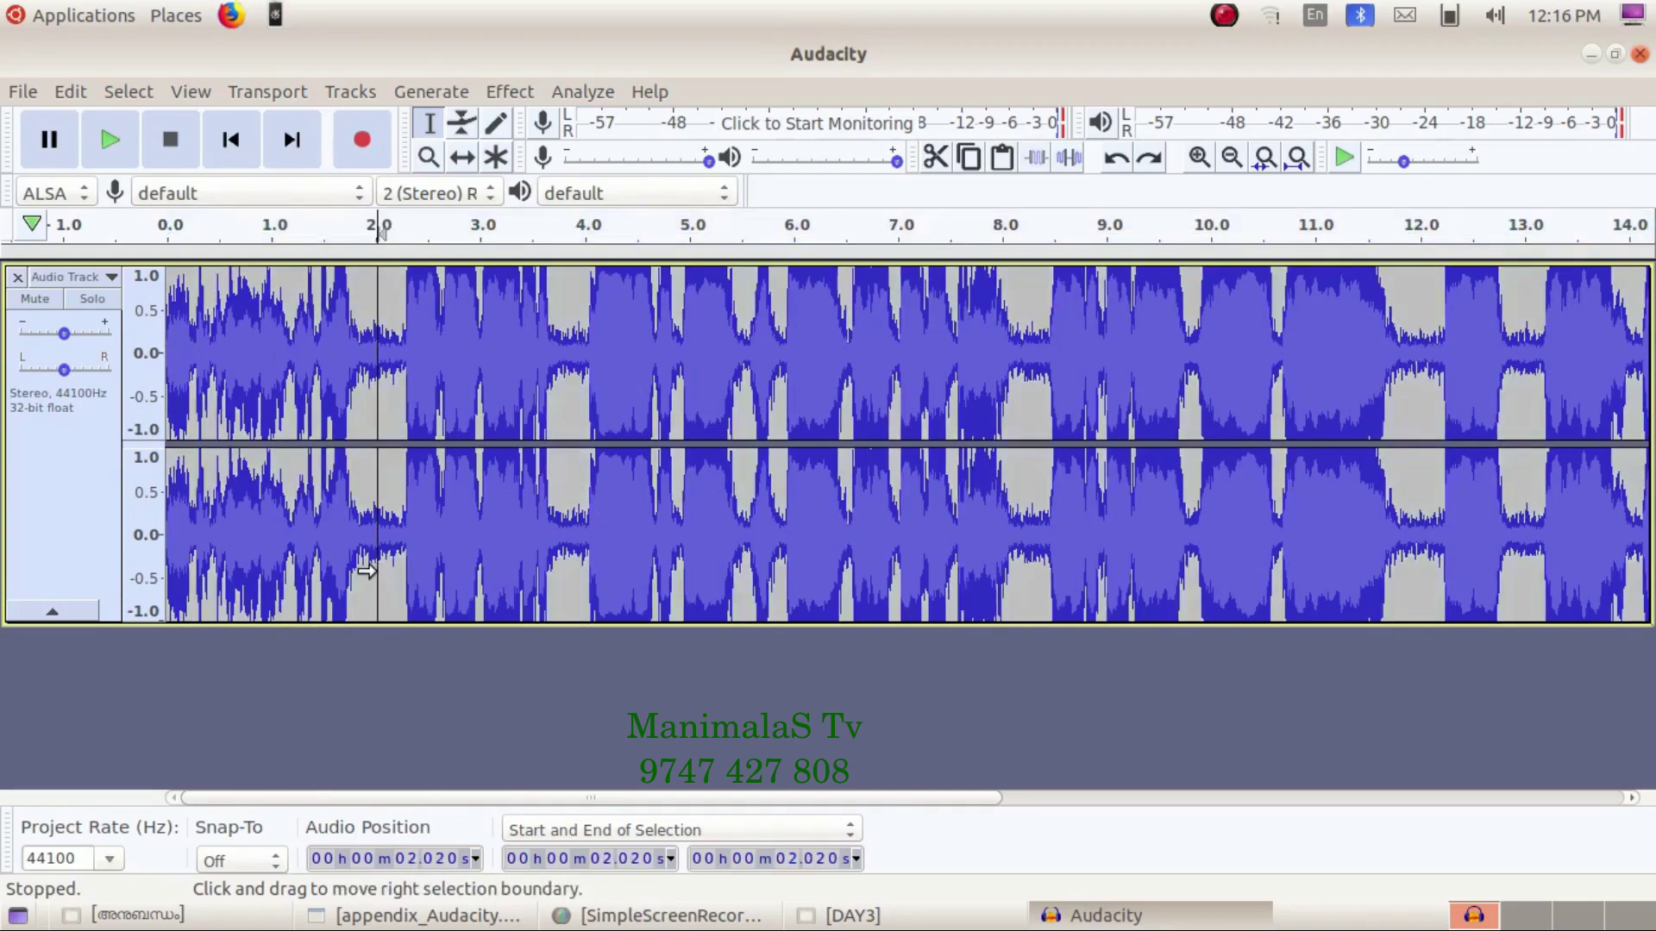
pyautogui.hotkey('ctrl', 'a')
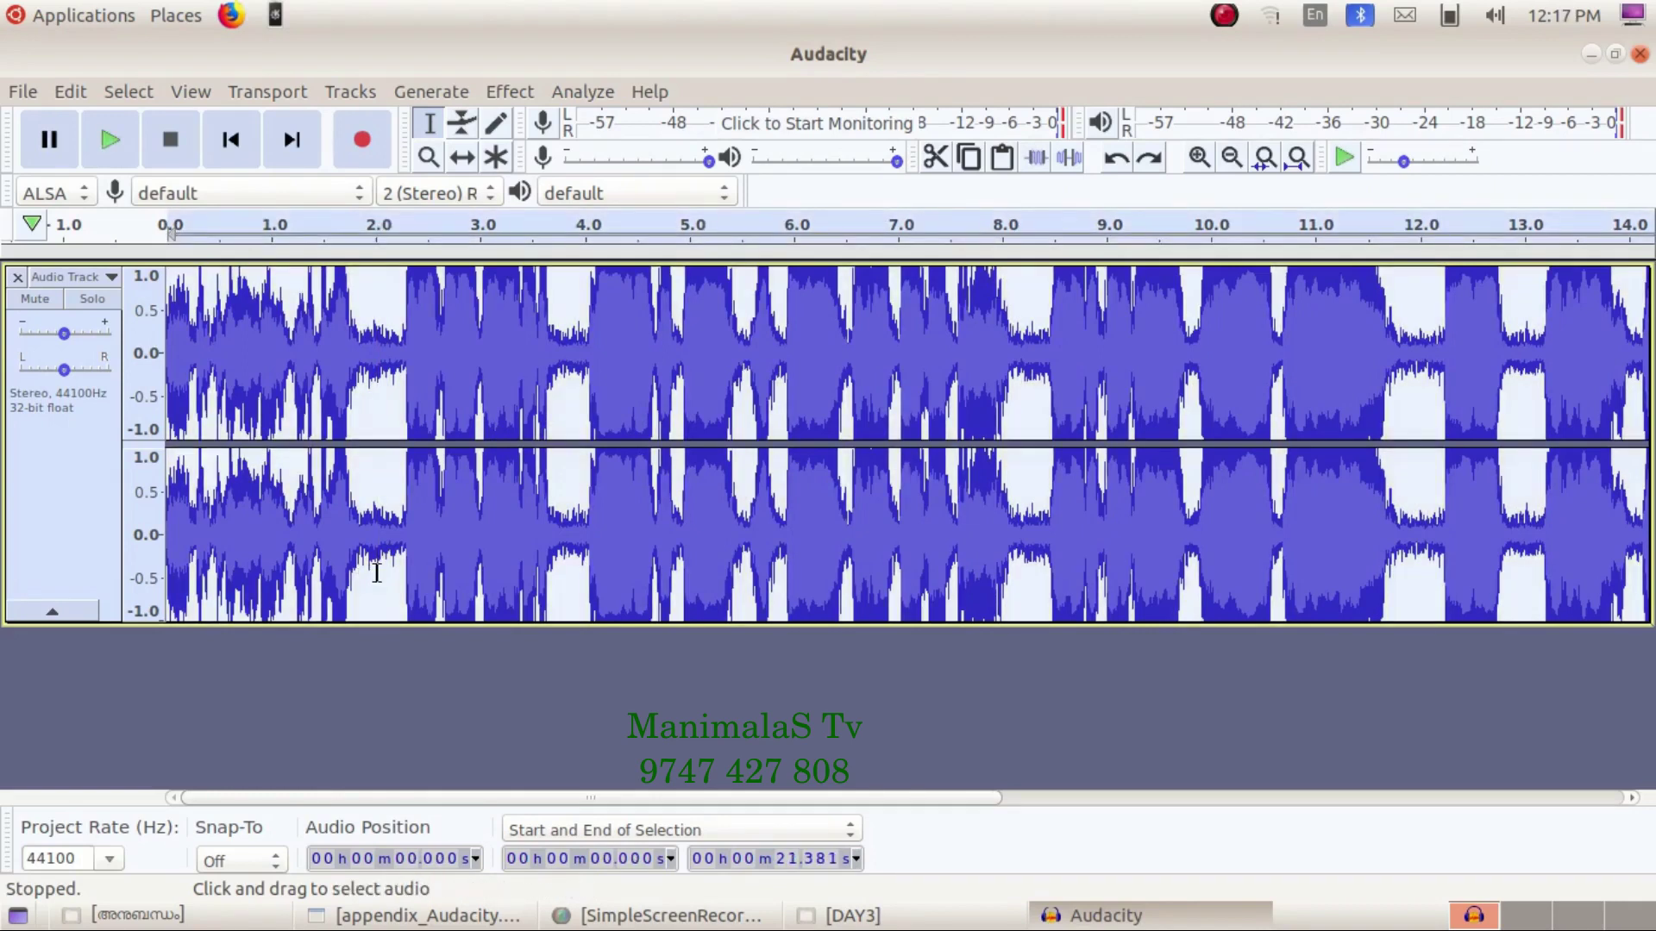
# - Preview the Echo effect on the whole track with a 1-second delay and 0.5 decay factor, and cancel it
pyautogui.click(516, 92)
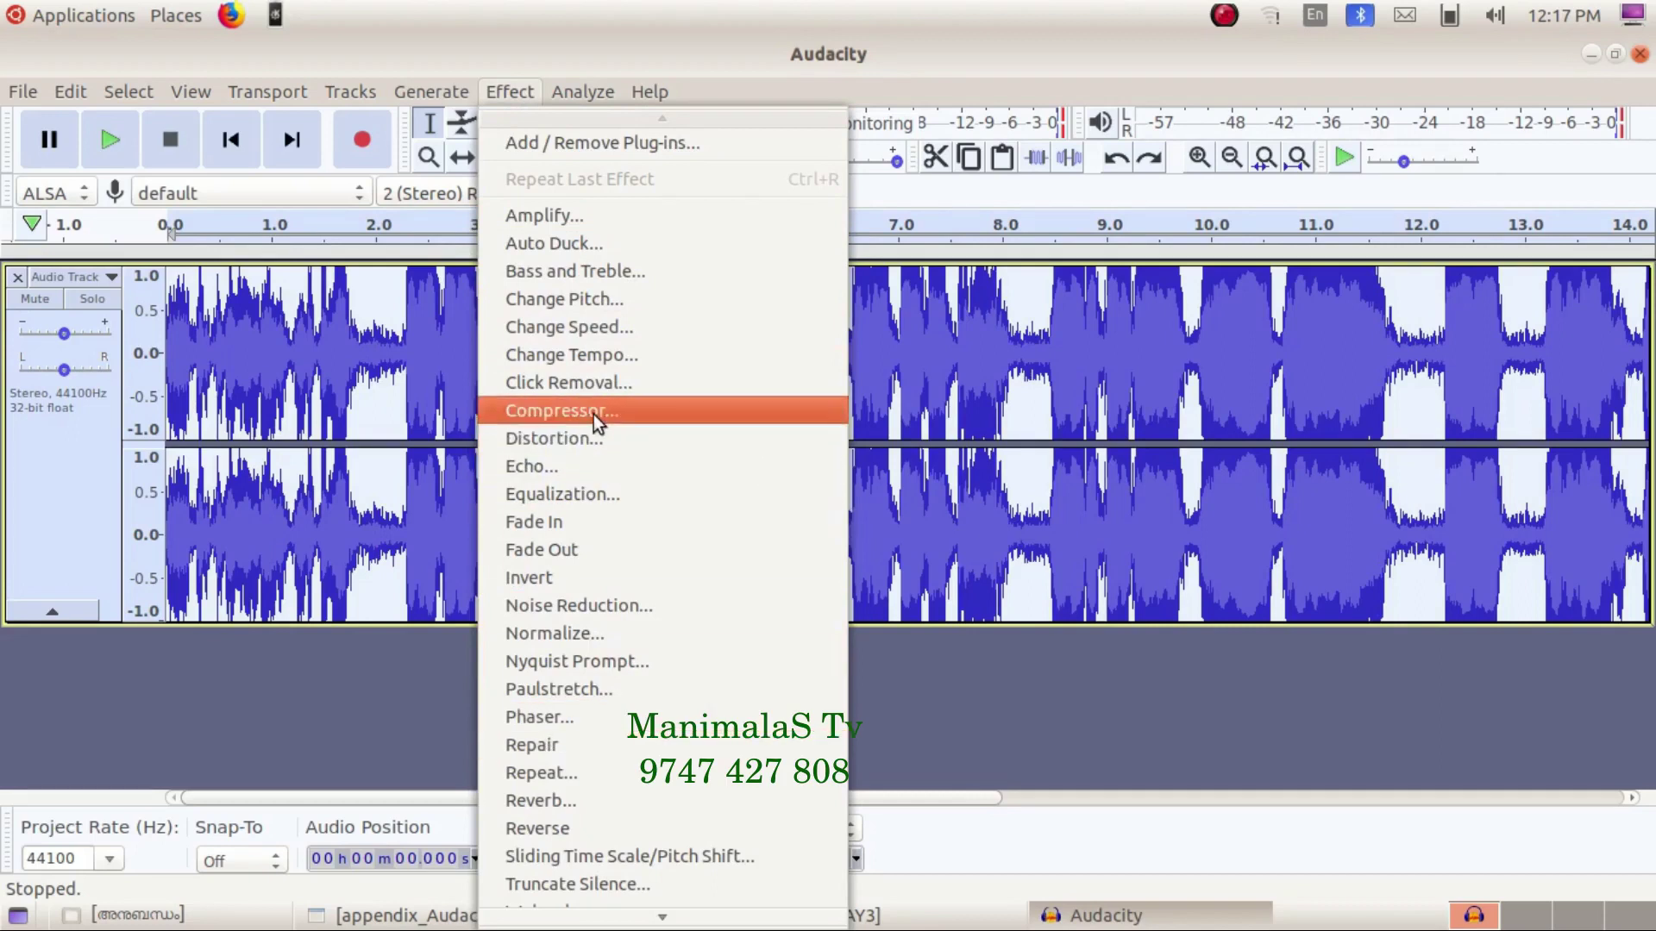
pyautogui.click(573, 473)
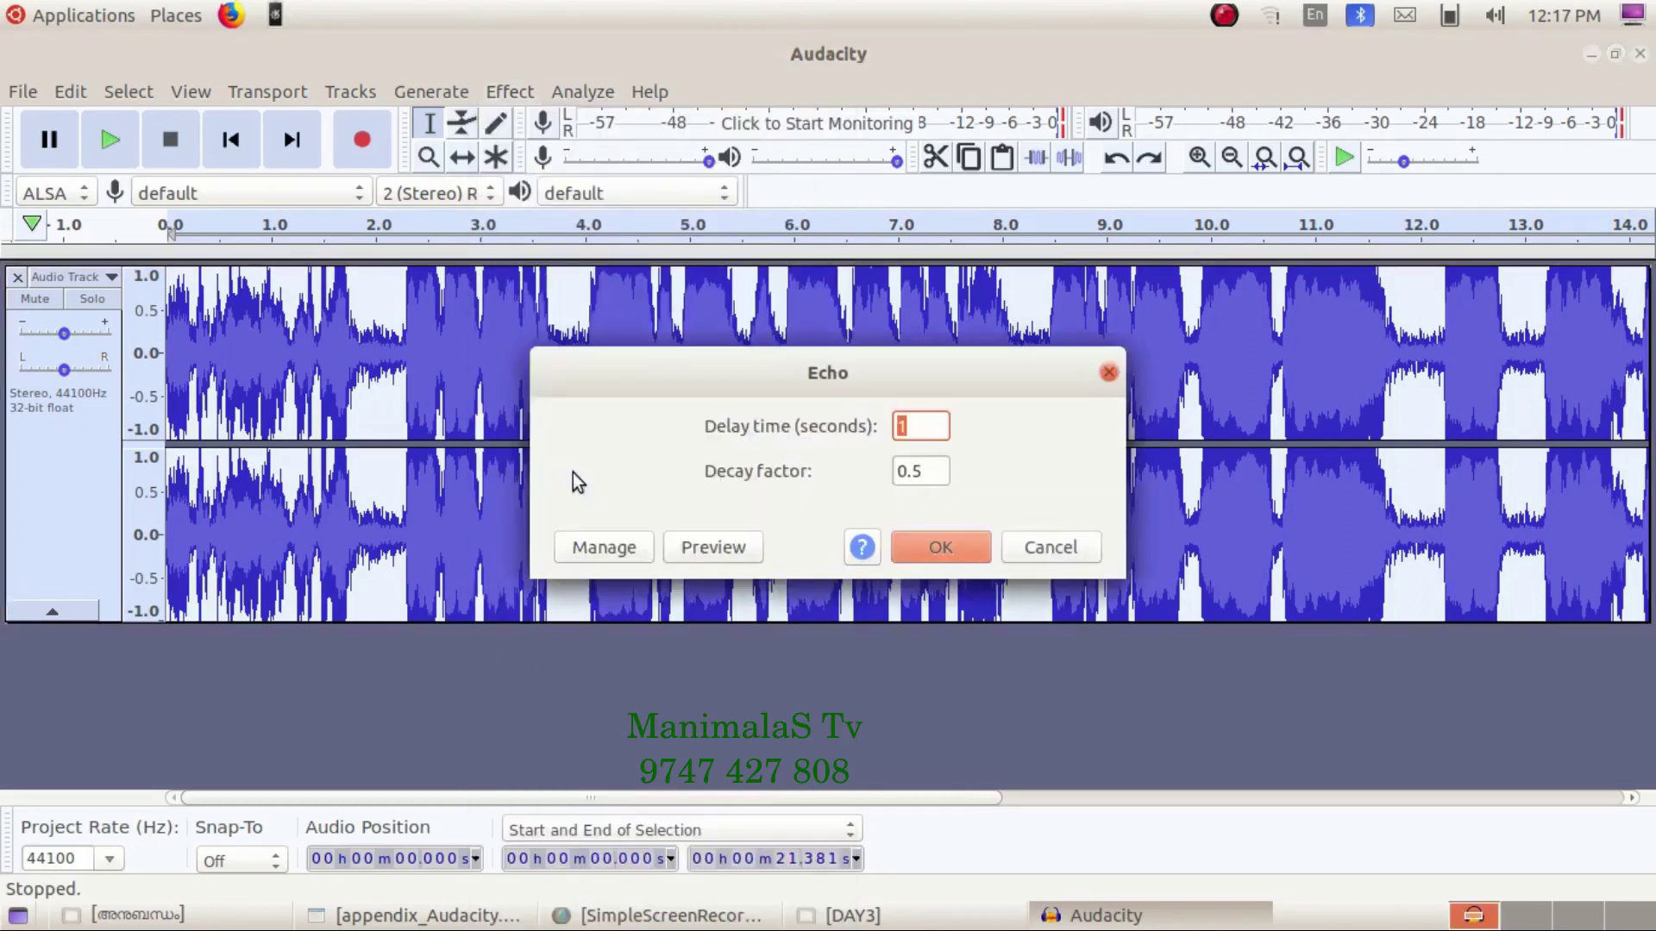
pyautogui.click(929, 430)
pyautogui.click(716, 546)
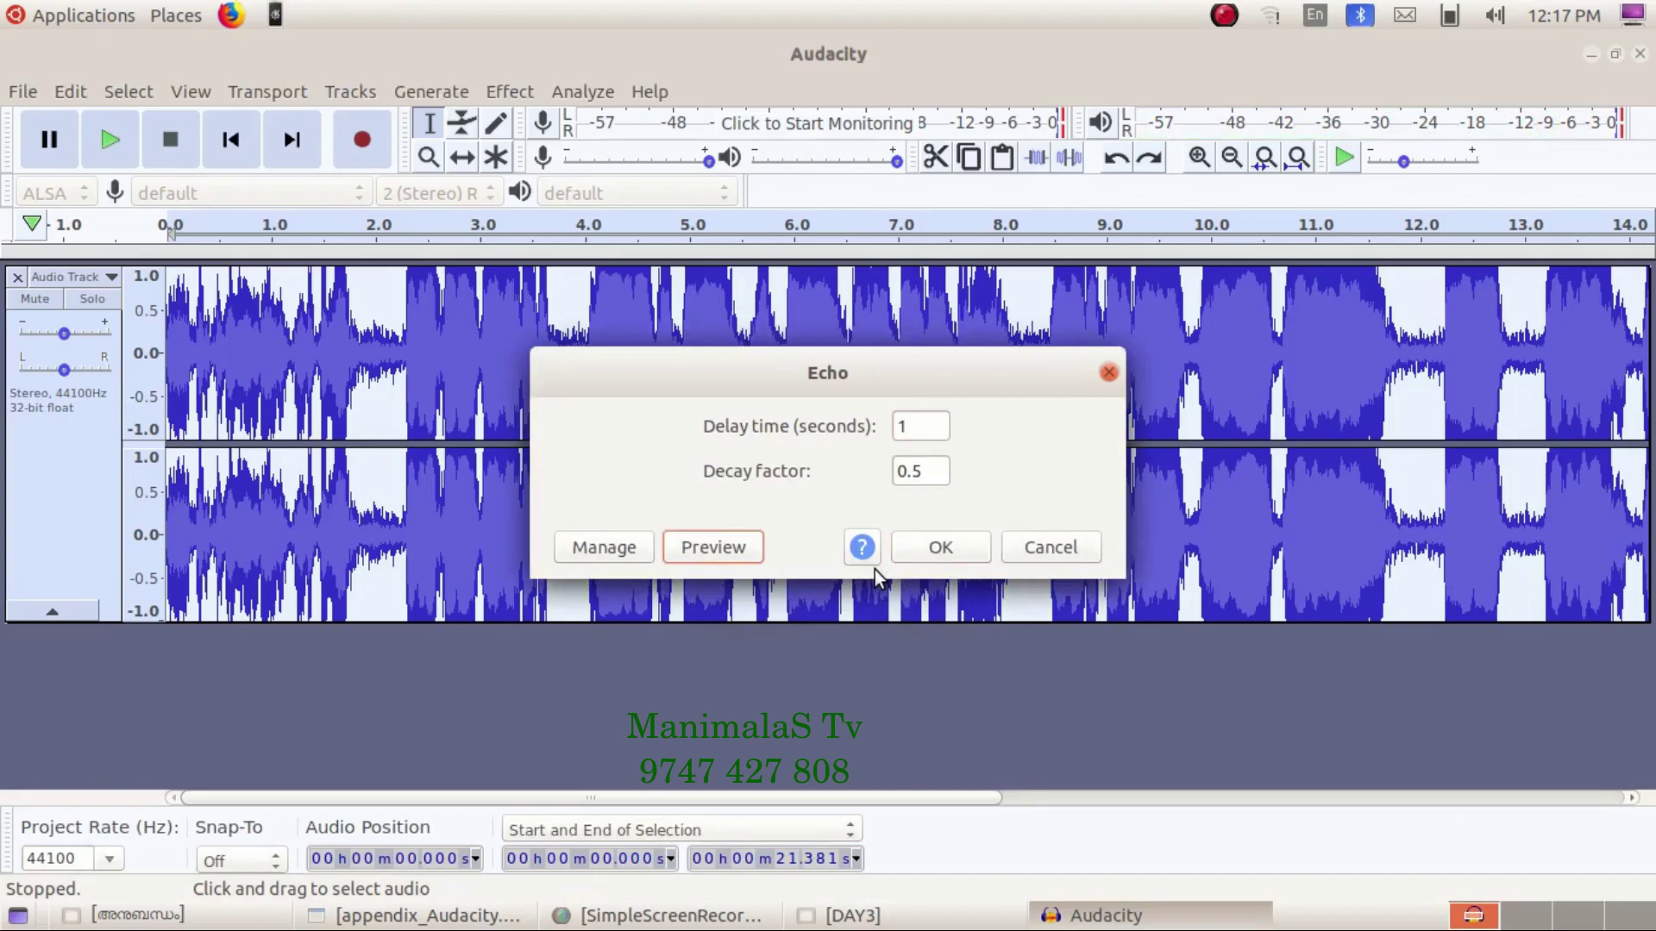
pyautogui.click(1037, 556)
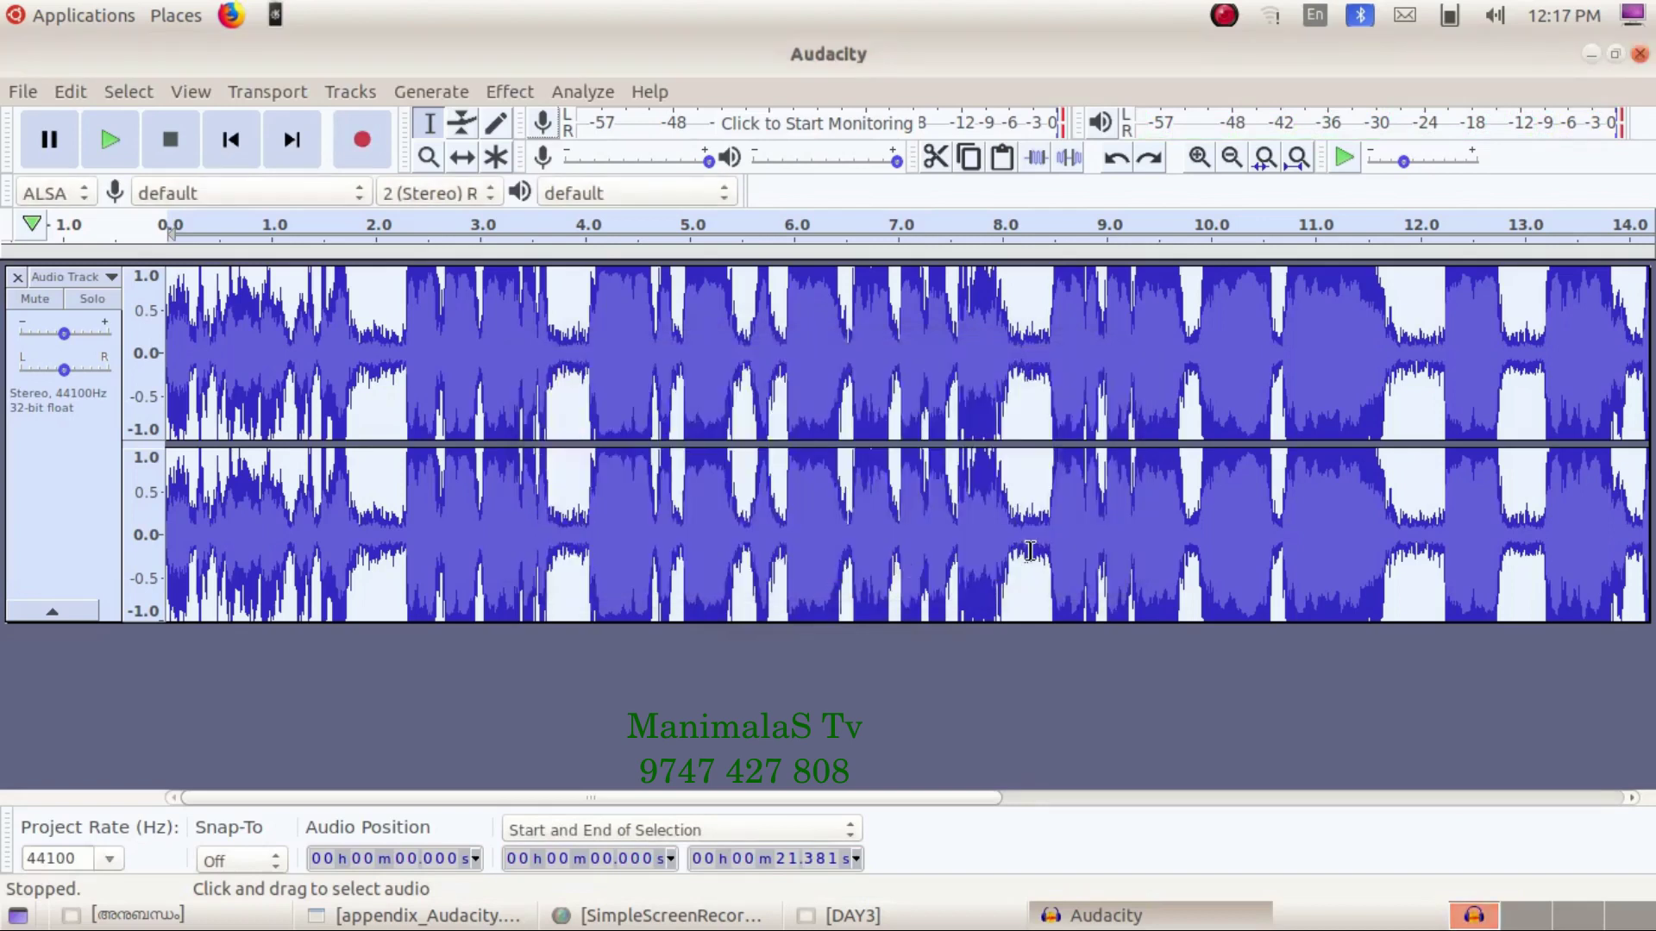
# - Select the whole track again and capture its noise profile with the Noise Reduction effect
pyautogui.click(679, 488)
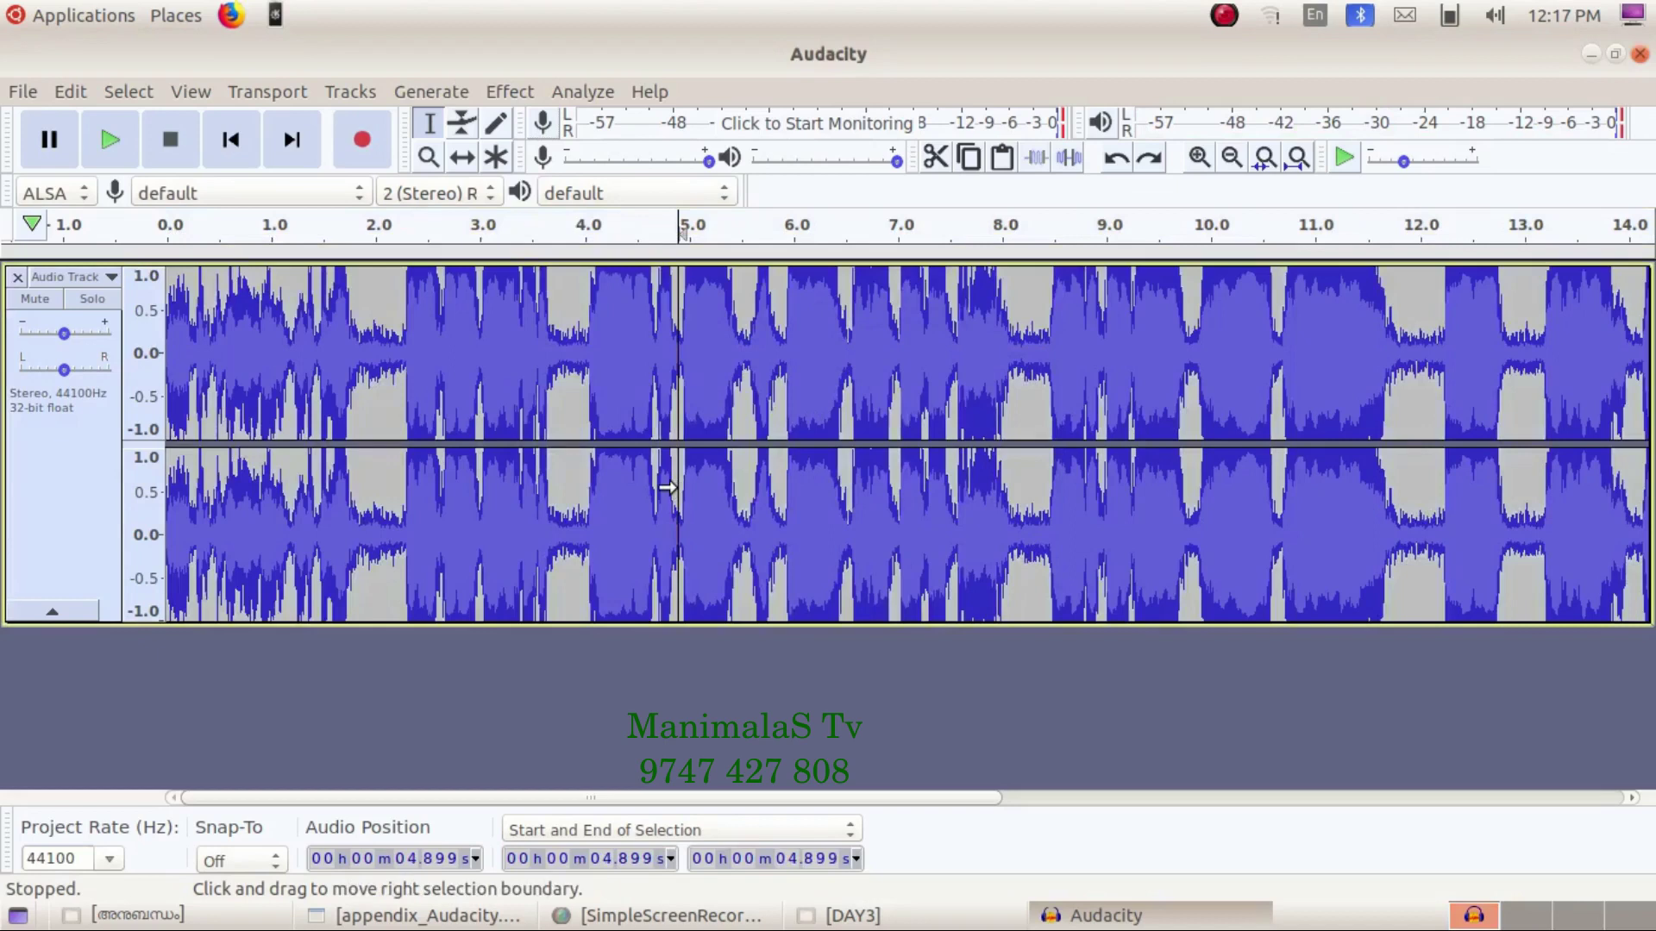
pyautogui.press('space')
pyautogui.hotkey('ctrl', 'a')
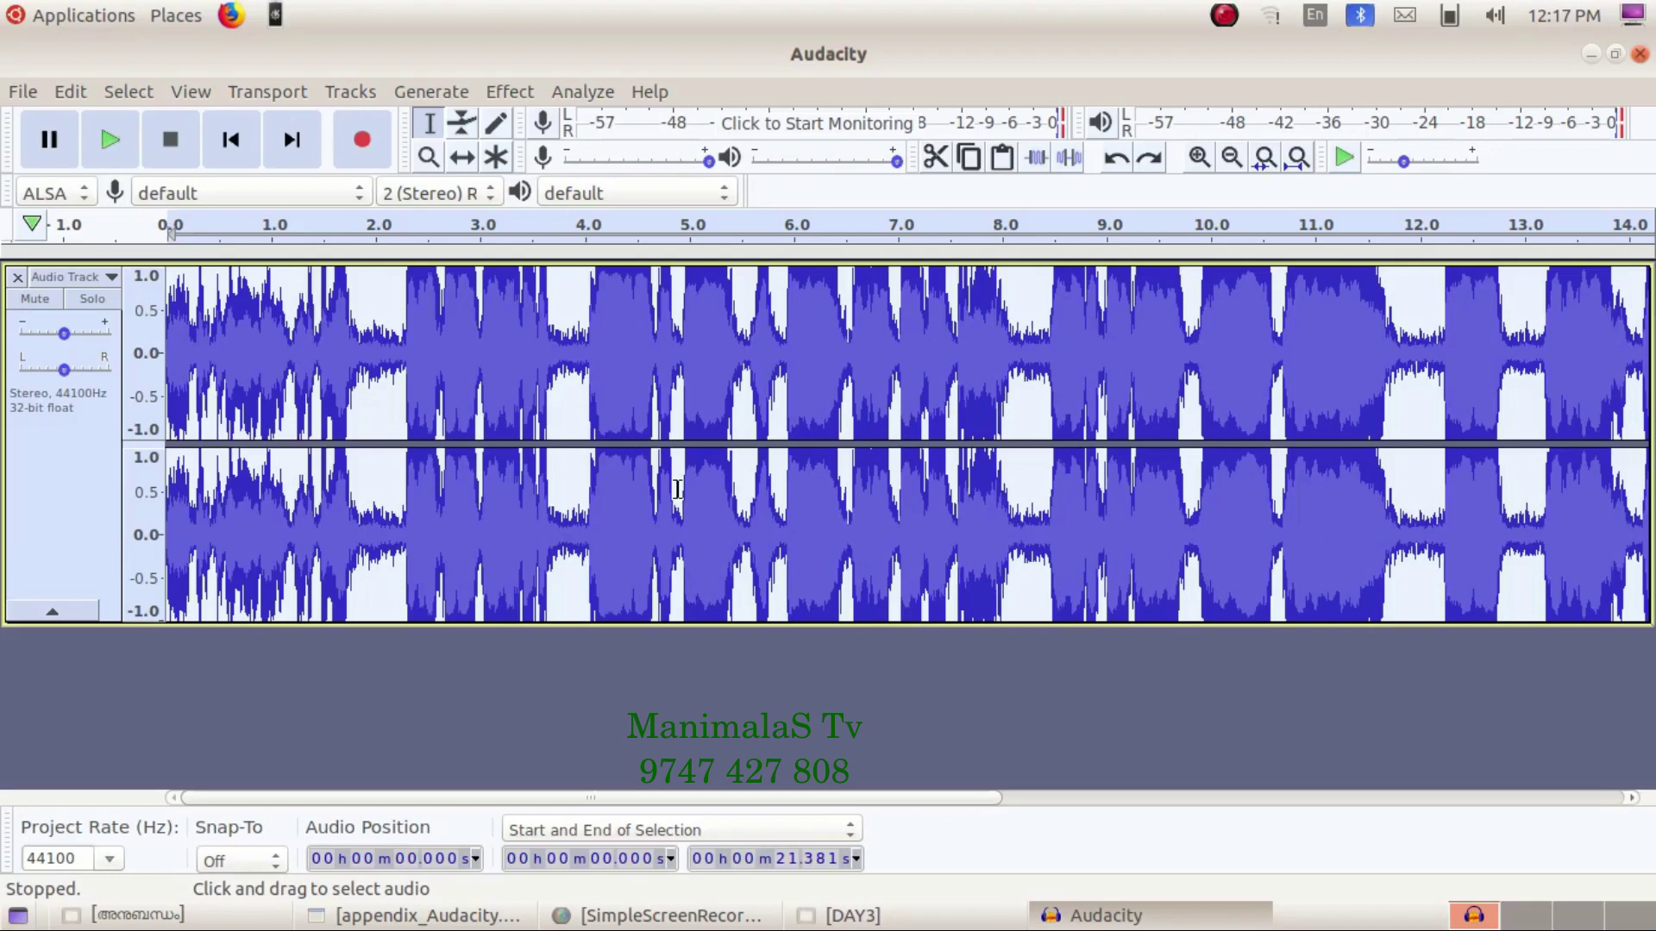
pyautogui.click(385, 315)
pyautogui.hotkey('ctrl', 'a')
pyautogui.click(500, 93)
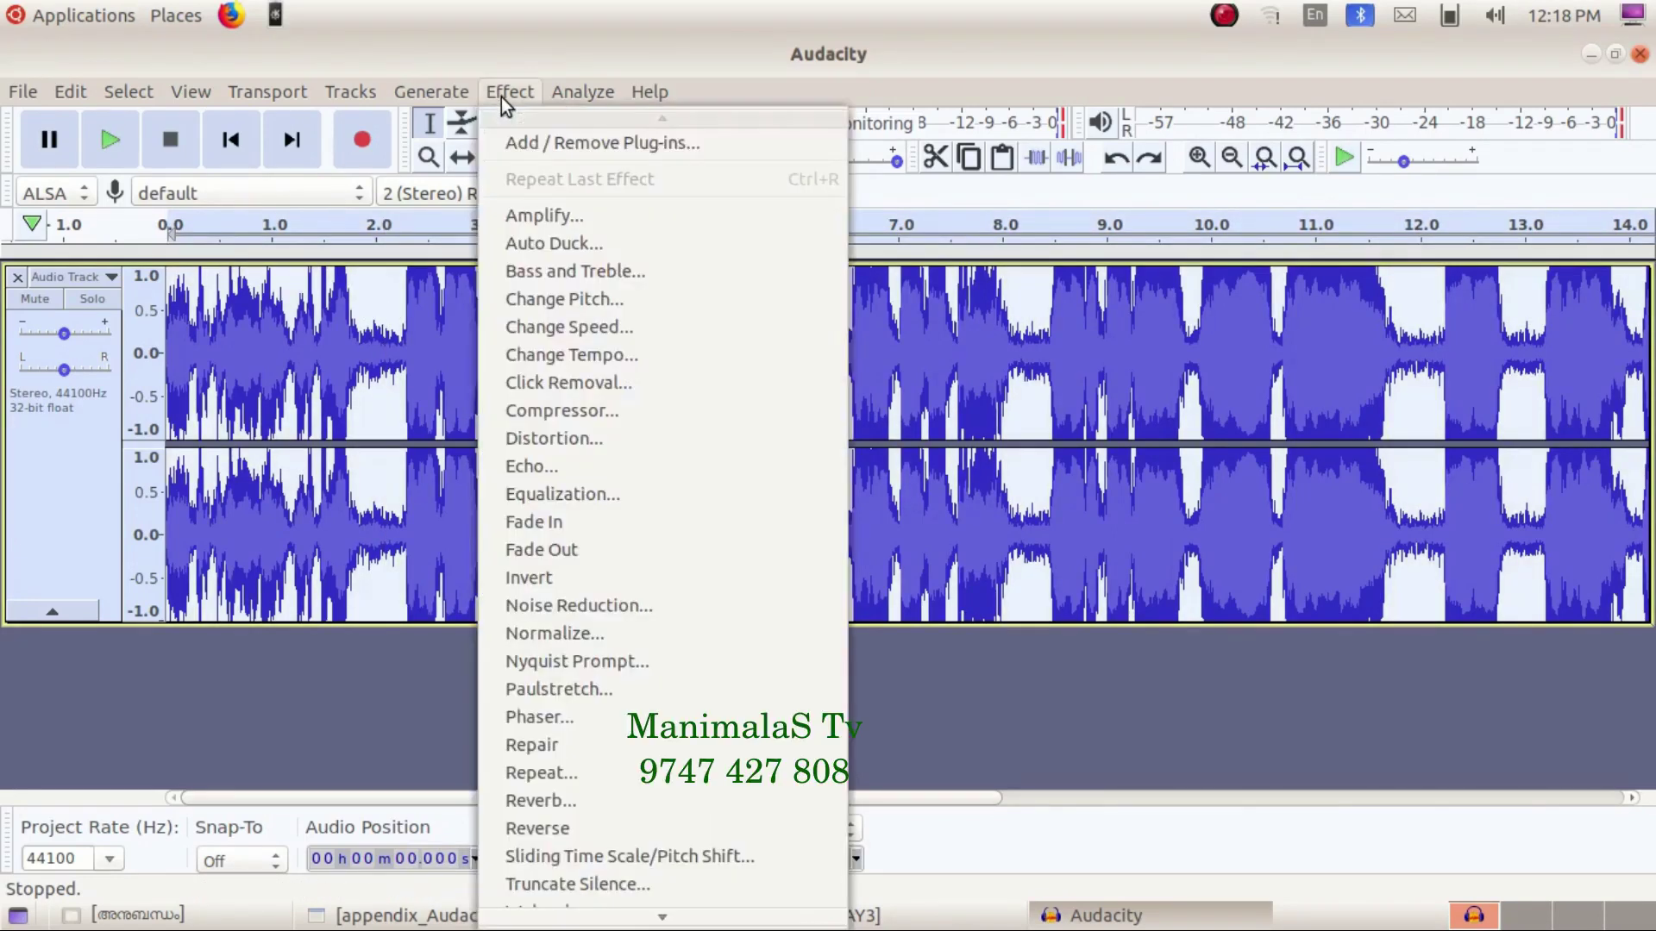
pyautogui.click(567, 605)
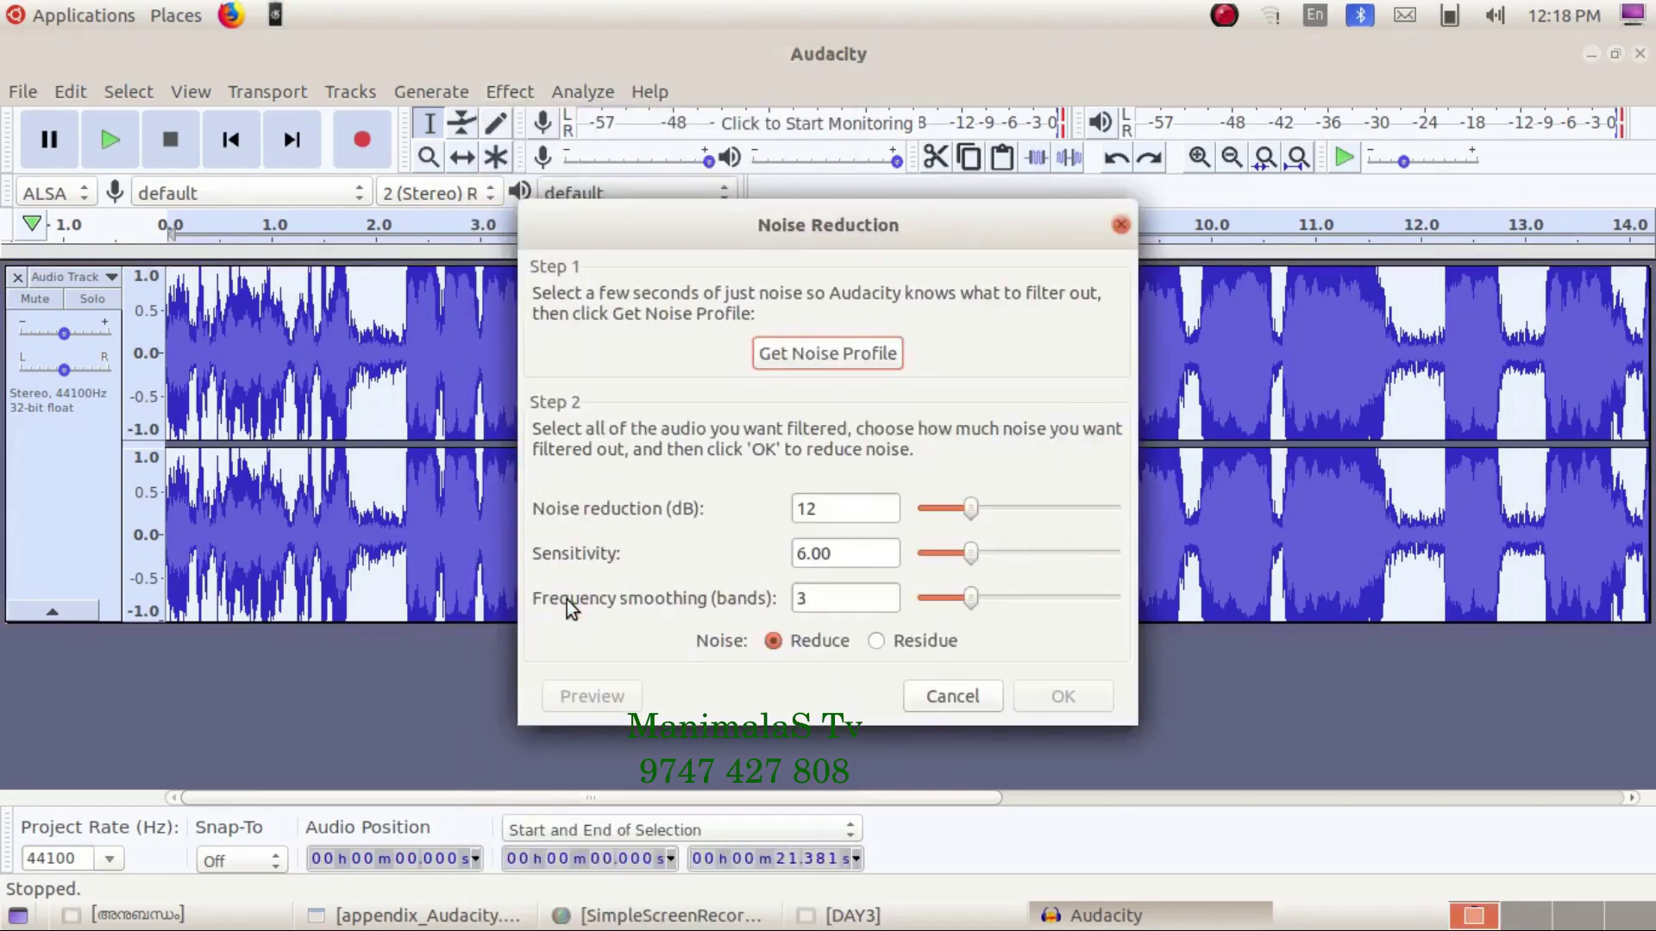
pyautogui.click(814, 353)
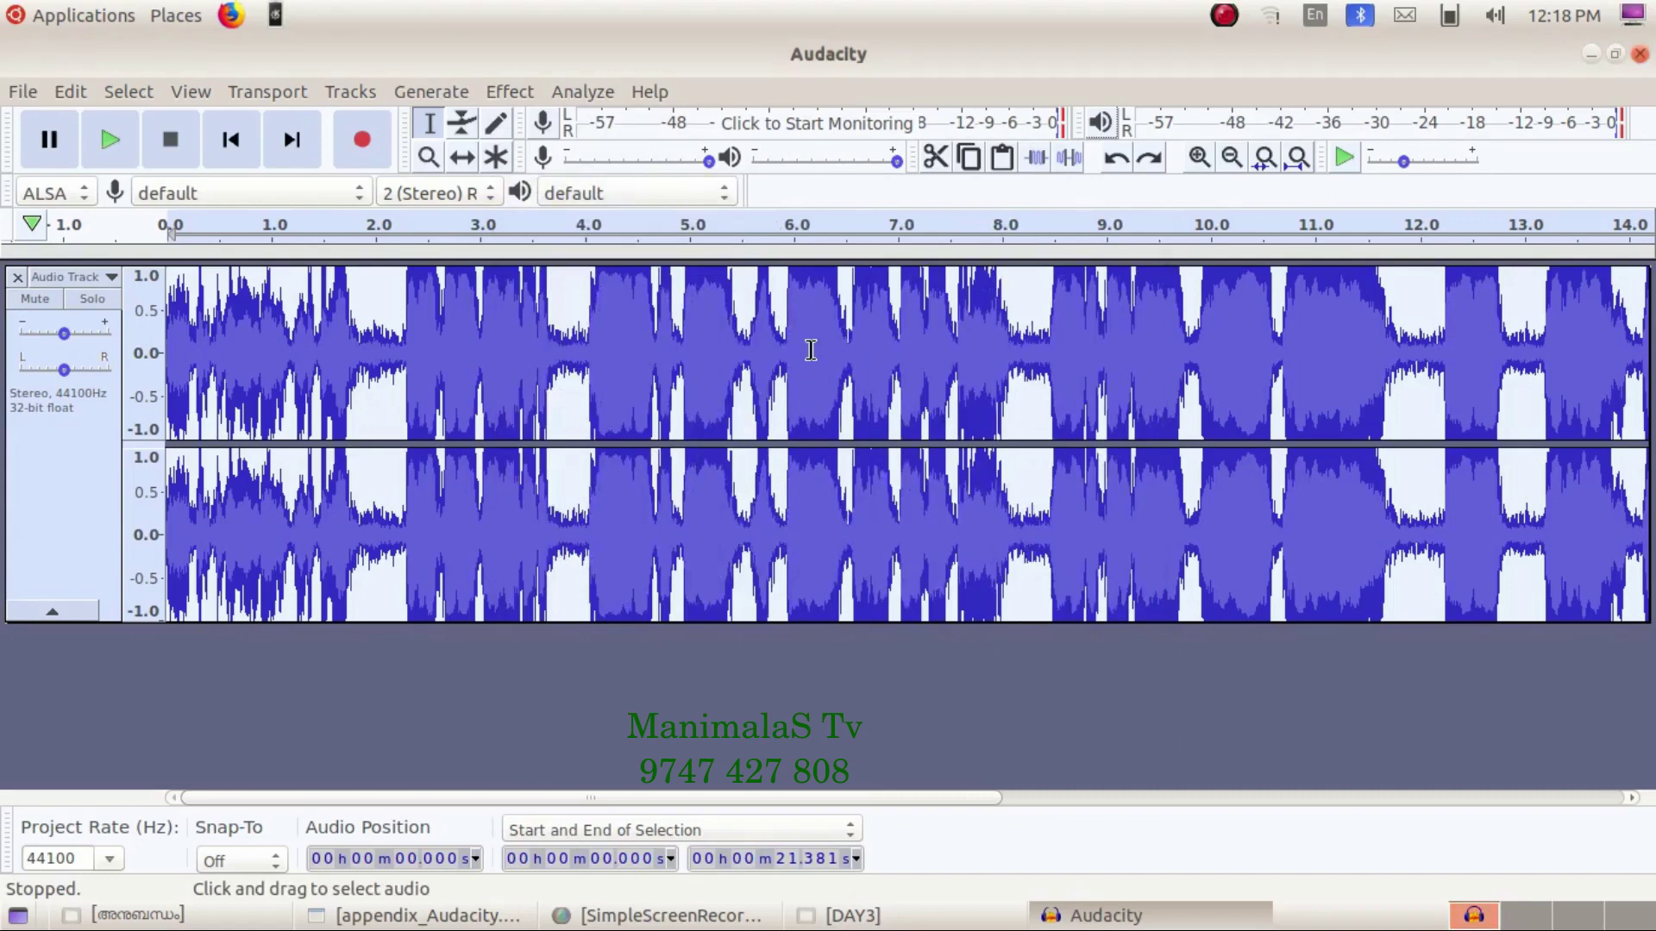
# - Reselect the whole track and preview Noise Reduction at 12 dB, sensitivity 6.00 and 3 frequency smoothing bands
pyautogui.click(488, 309)
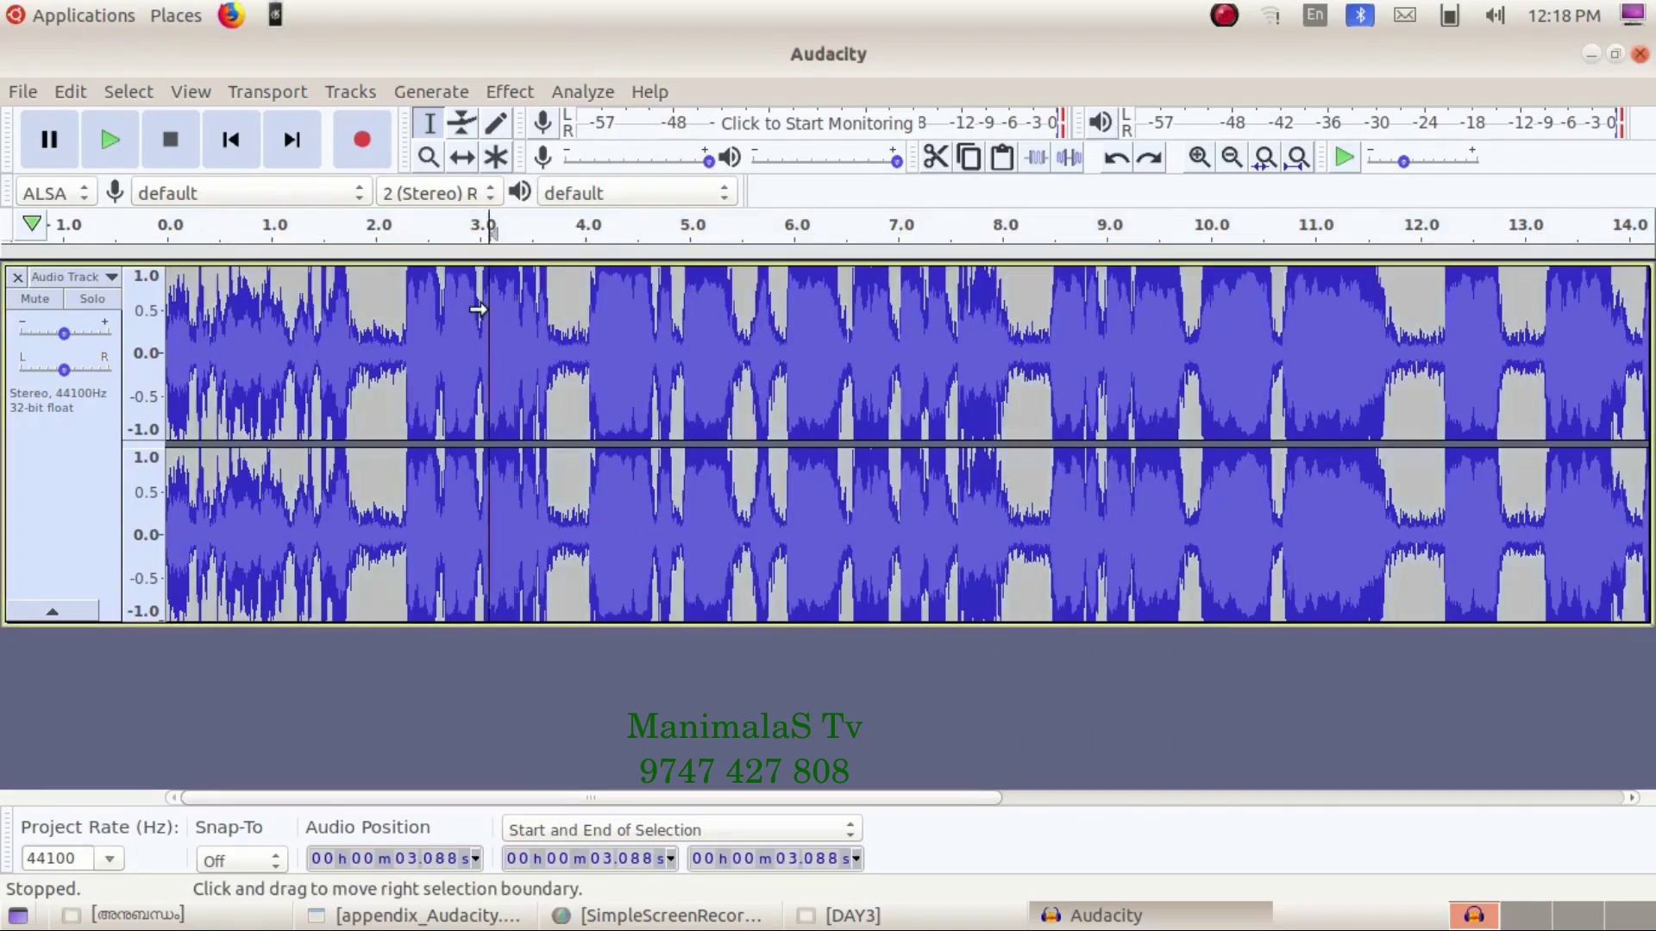
pyautogui.hotkey('ctrl', 'a')
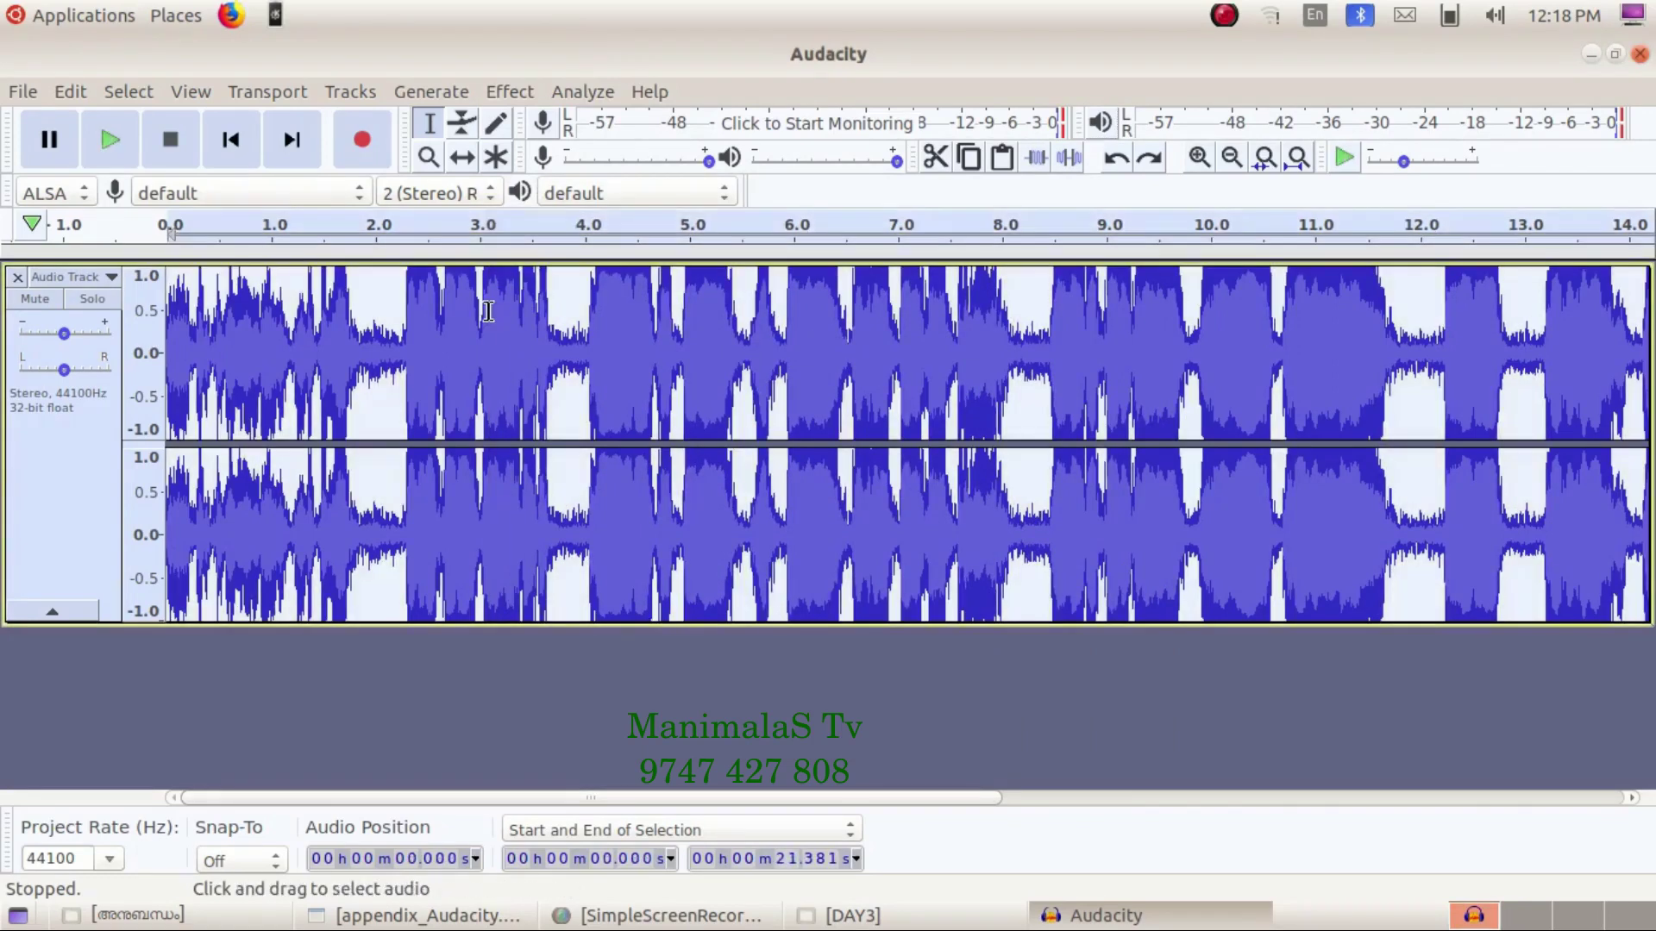
pyautogui.click(490, 95)
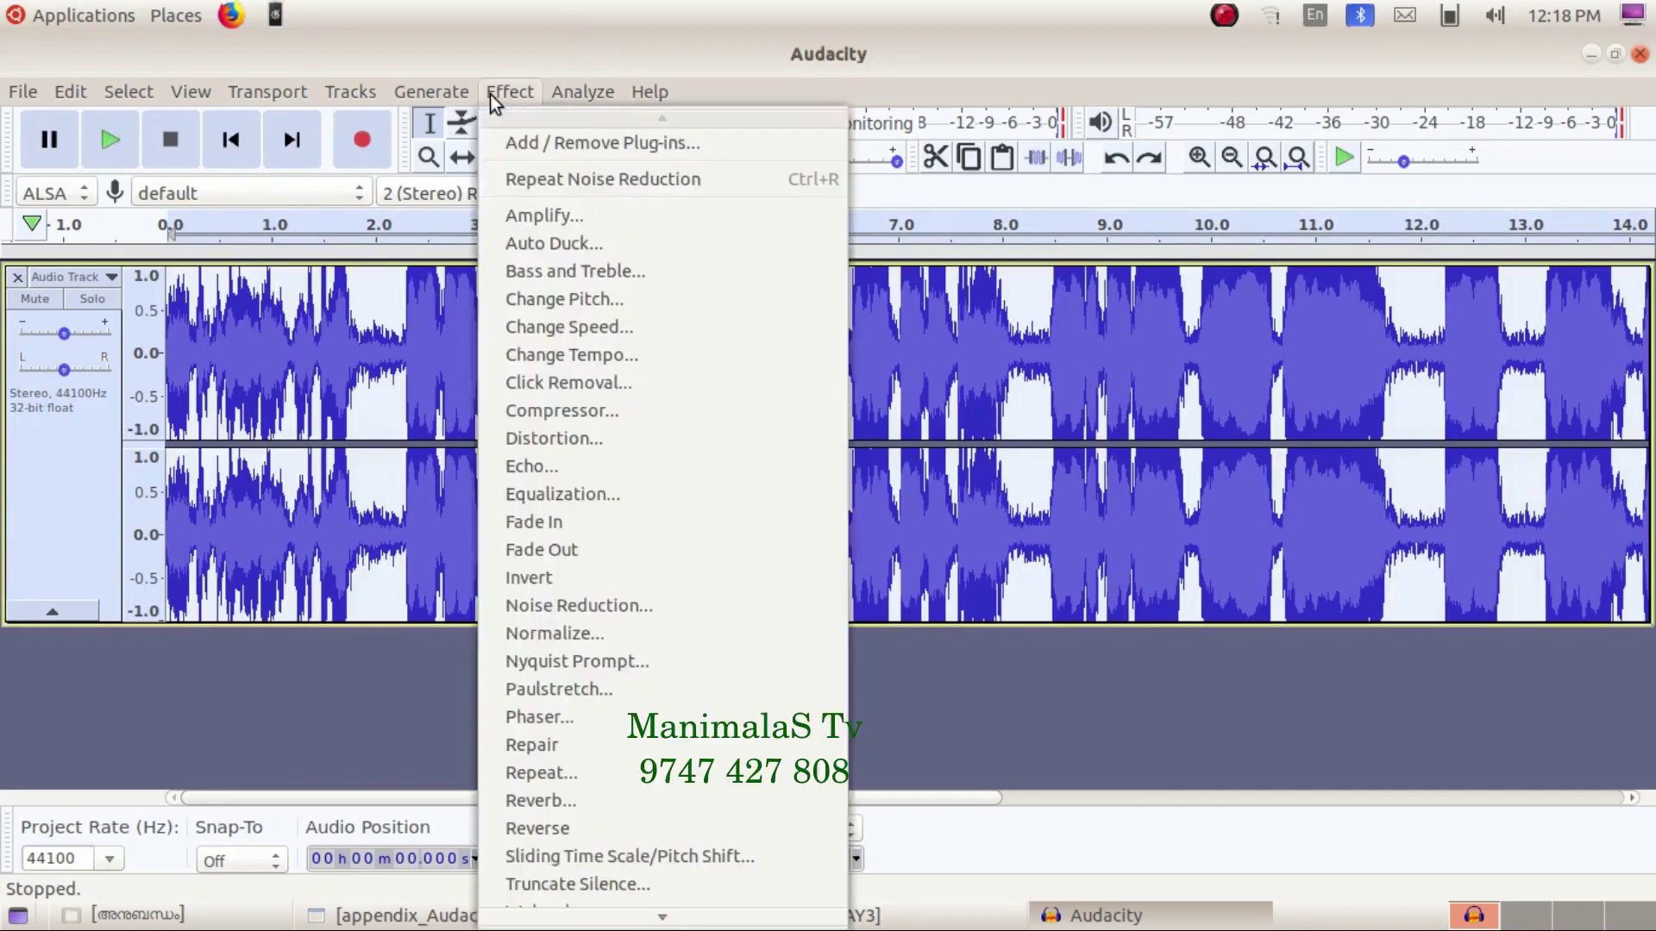
pyautogui.click(534, 604)
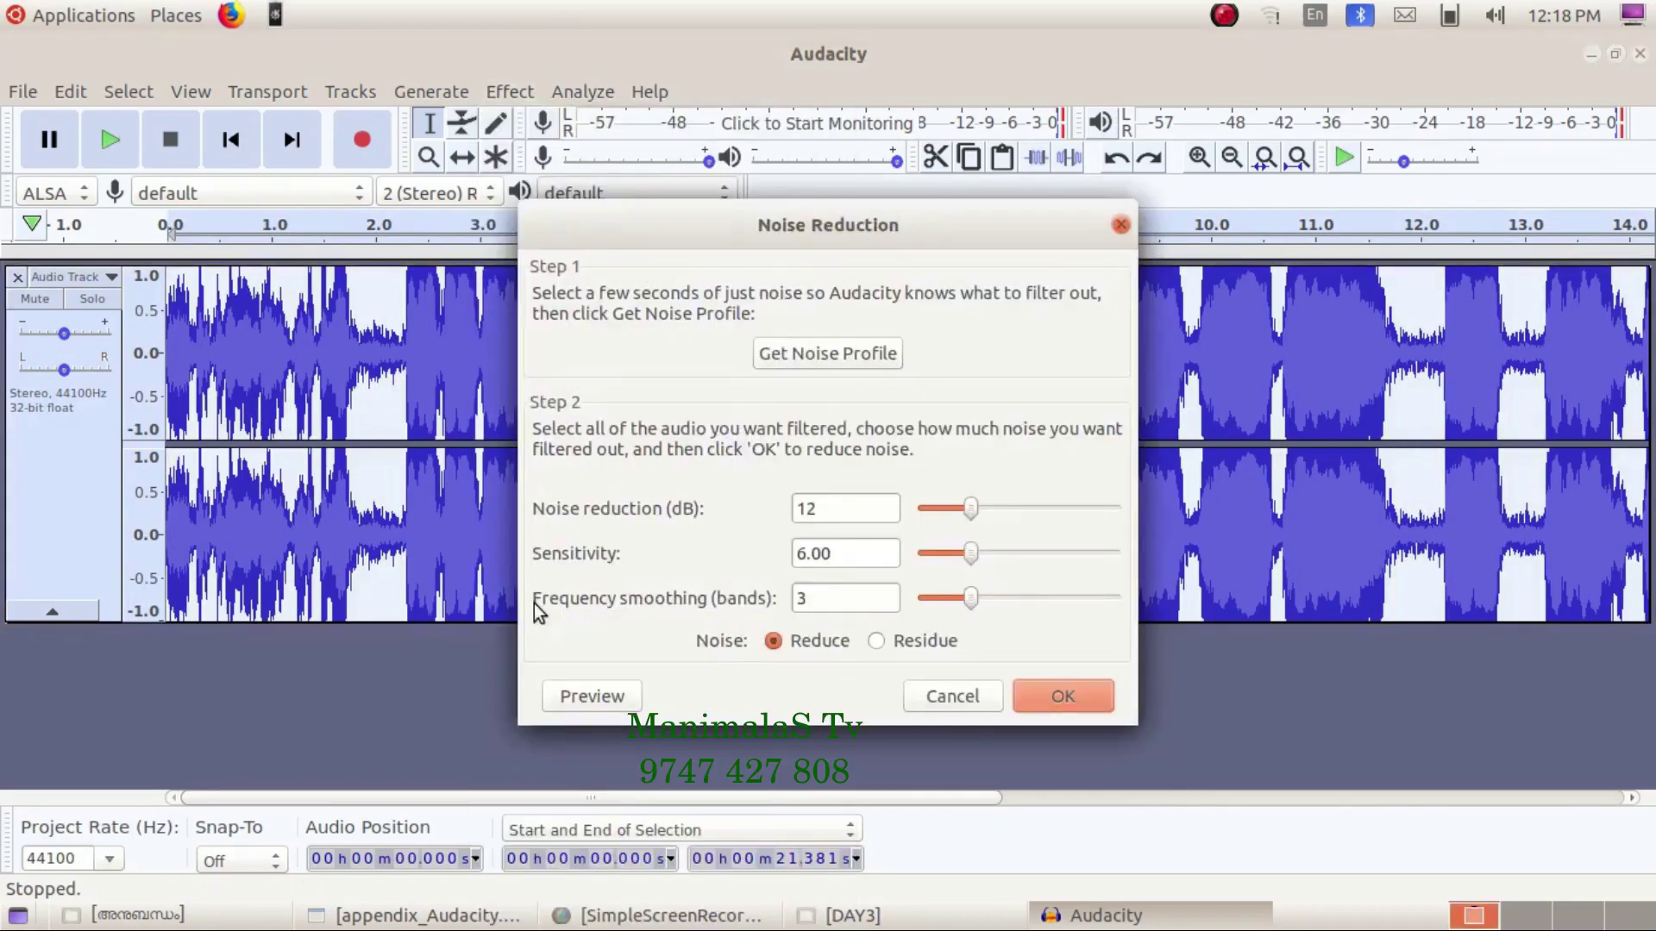
pyautogui.click(569, 697)
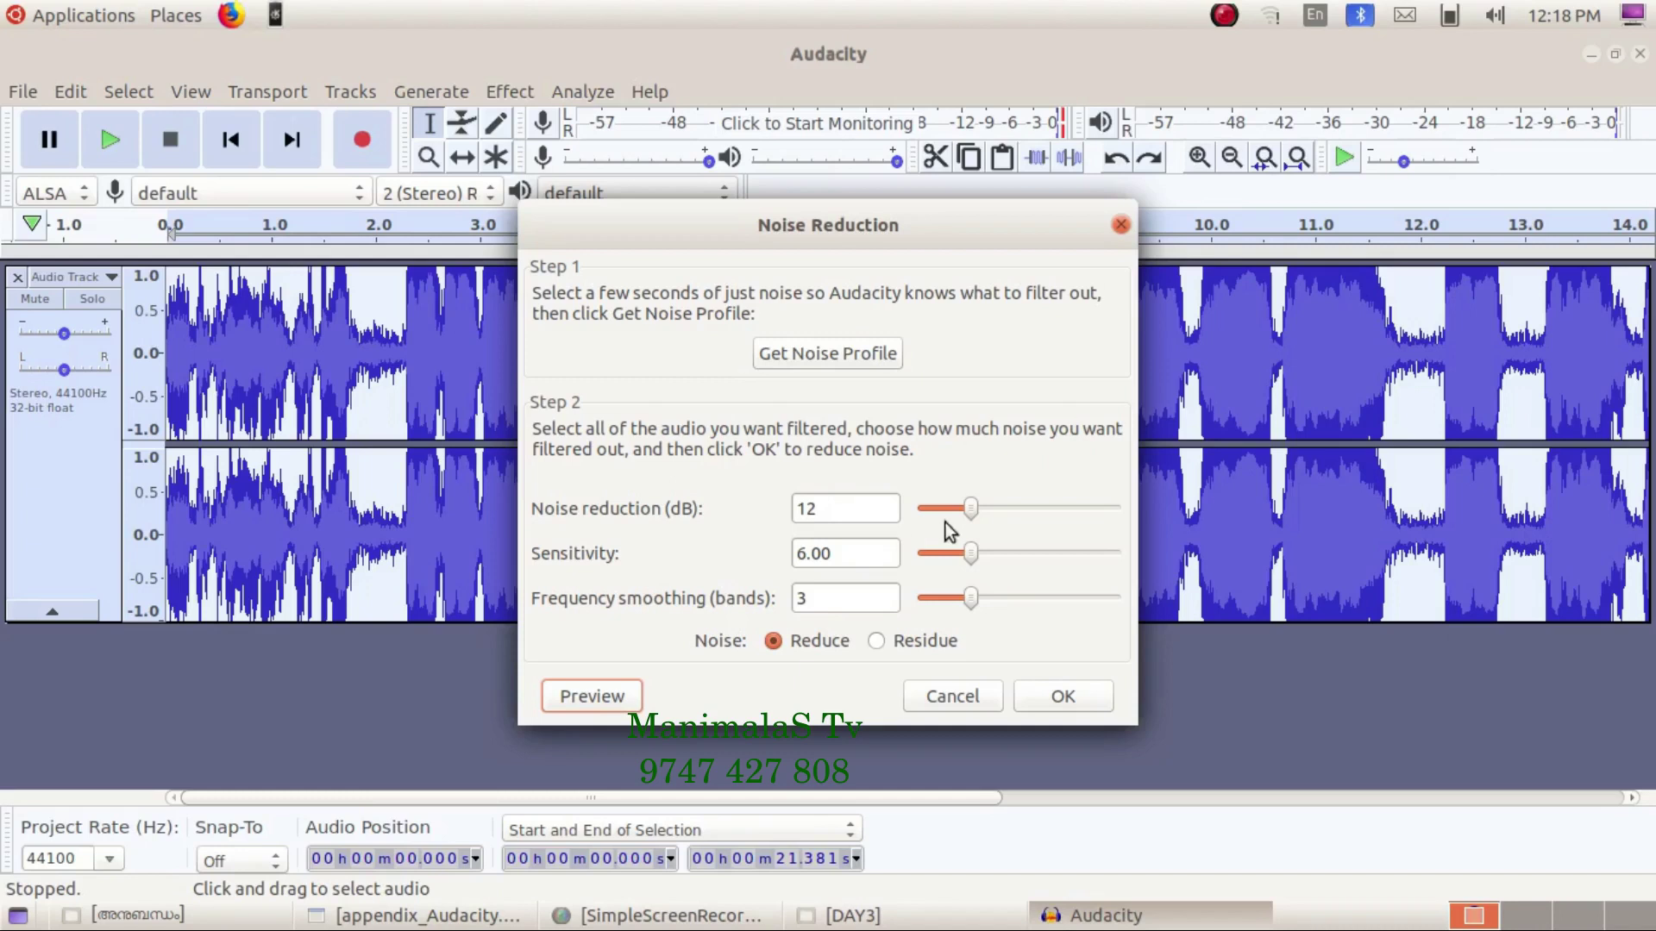
# - Try Noise Reduction at 15 dB, sensitivity 7.00 and 4 frequency smoothing bands, preview it and cancel the effect
pyautogui.moveTo(970, 511); pyautogui.dragTo(986, 520)
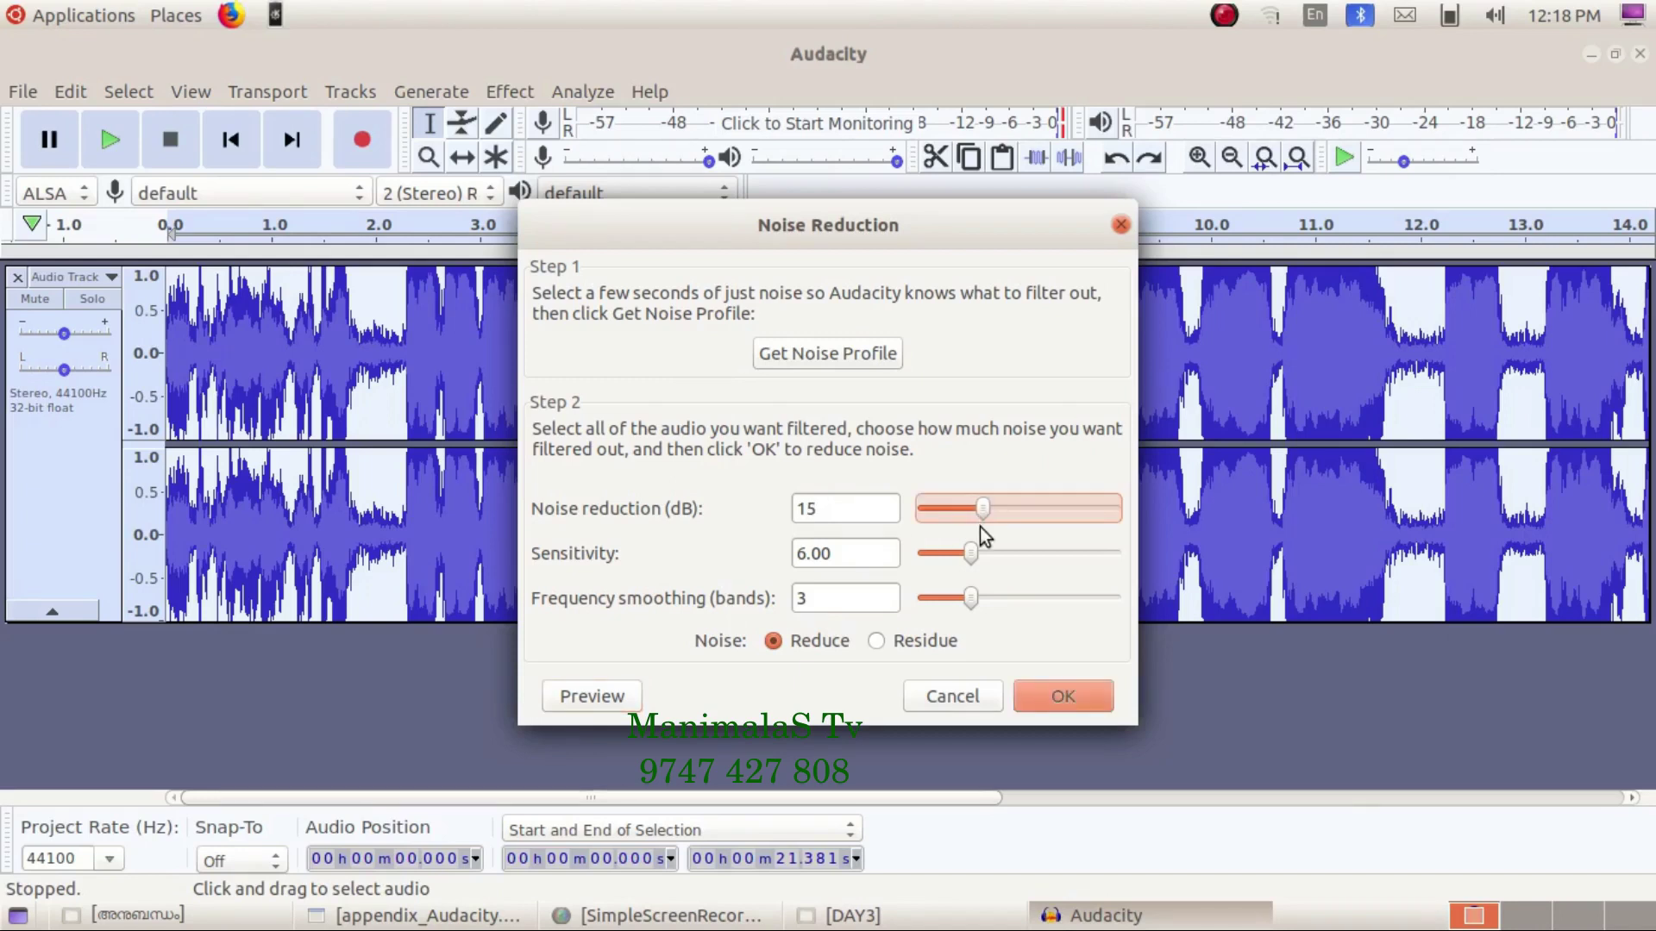
pyautogui.moveTo(974, 553); pyautogui.dragTo(983, 552)
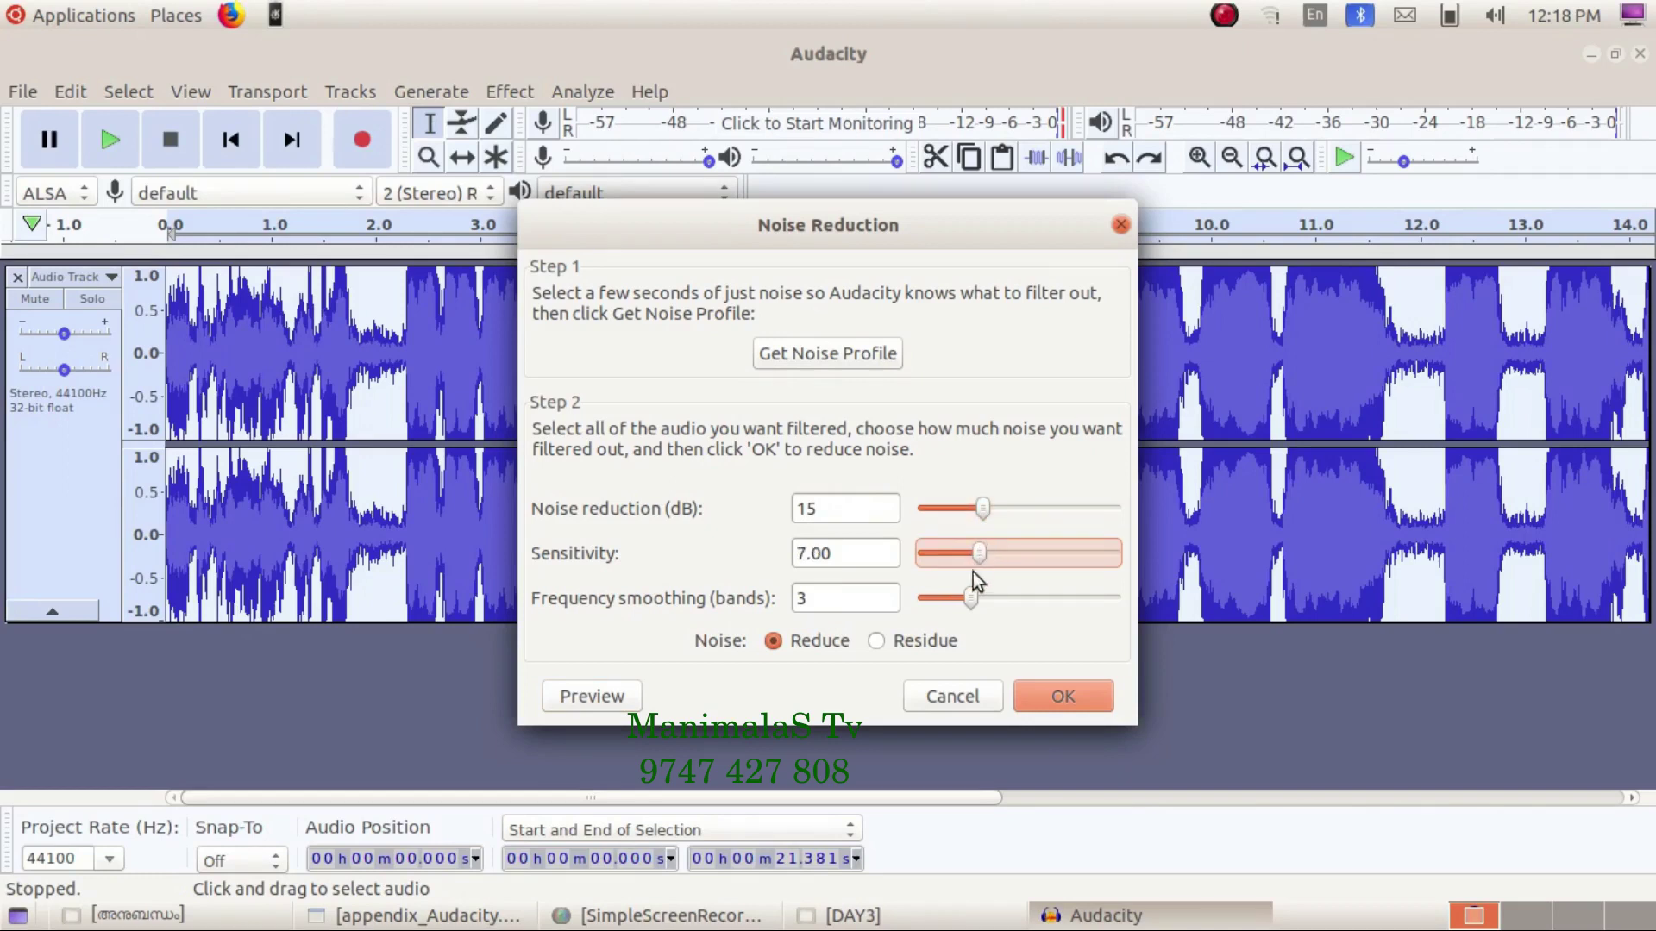
pyautogui.click(972, 596)
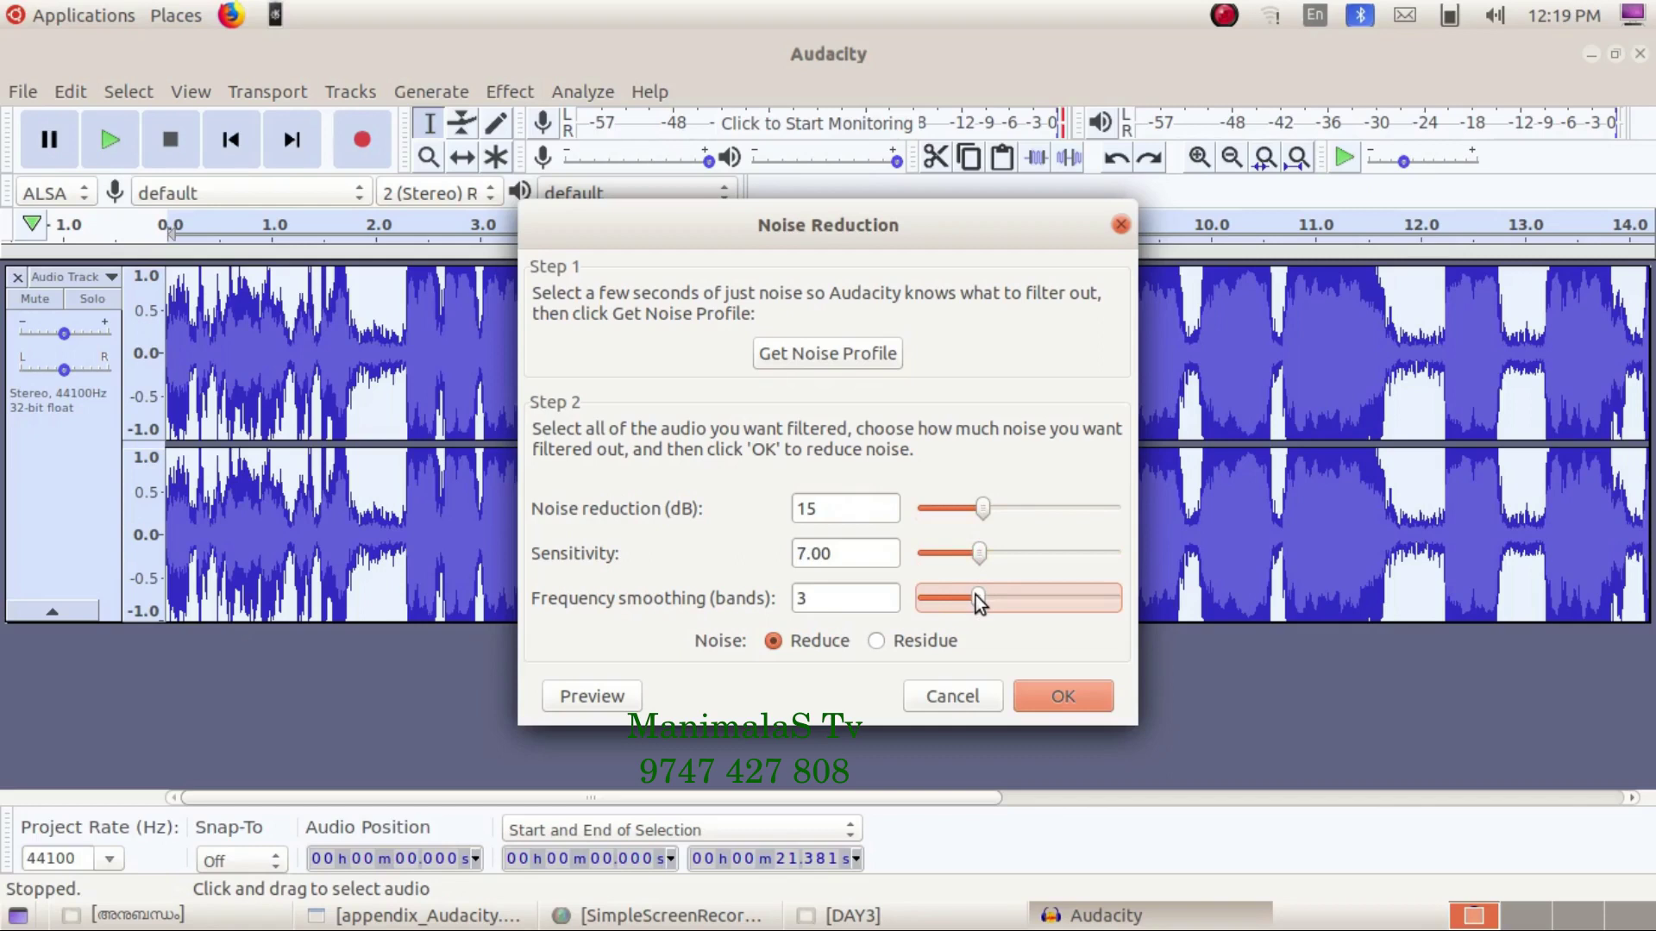
pyautogui.moveTo(975, 595); pyautogui.dragTo(995, 596)
pyautogui.click(594, 696)
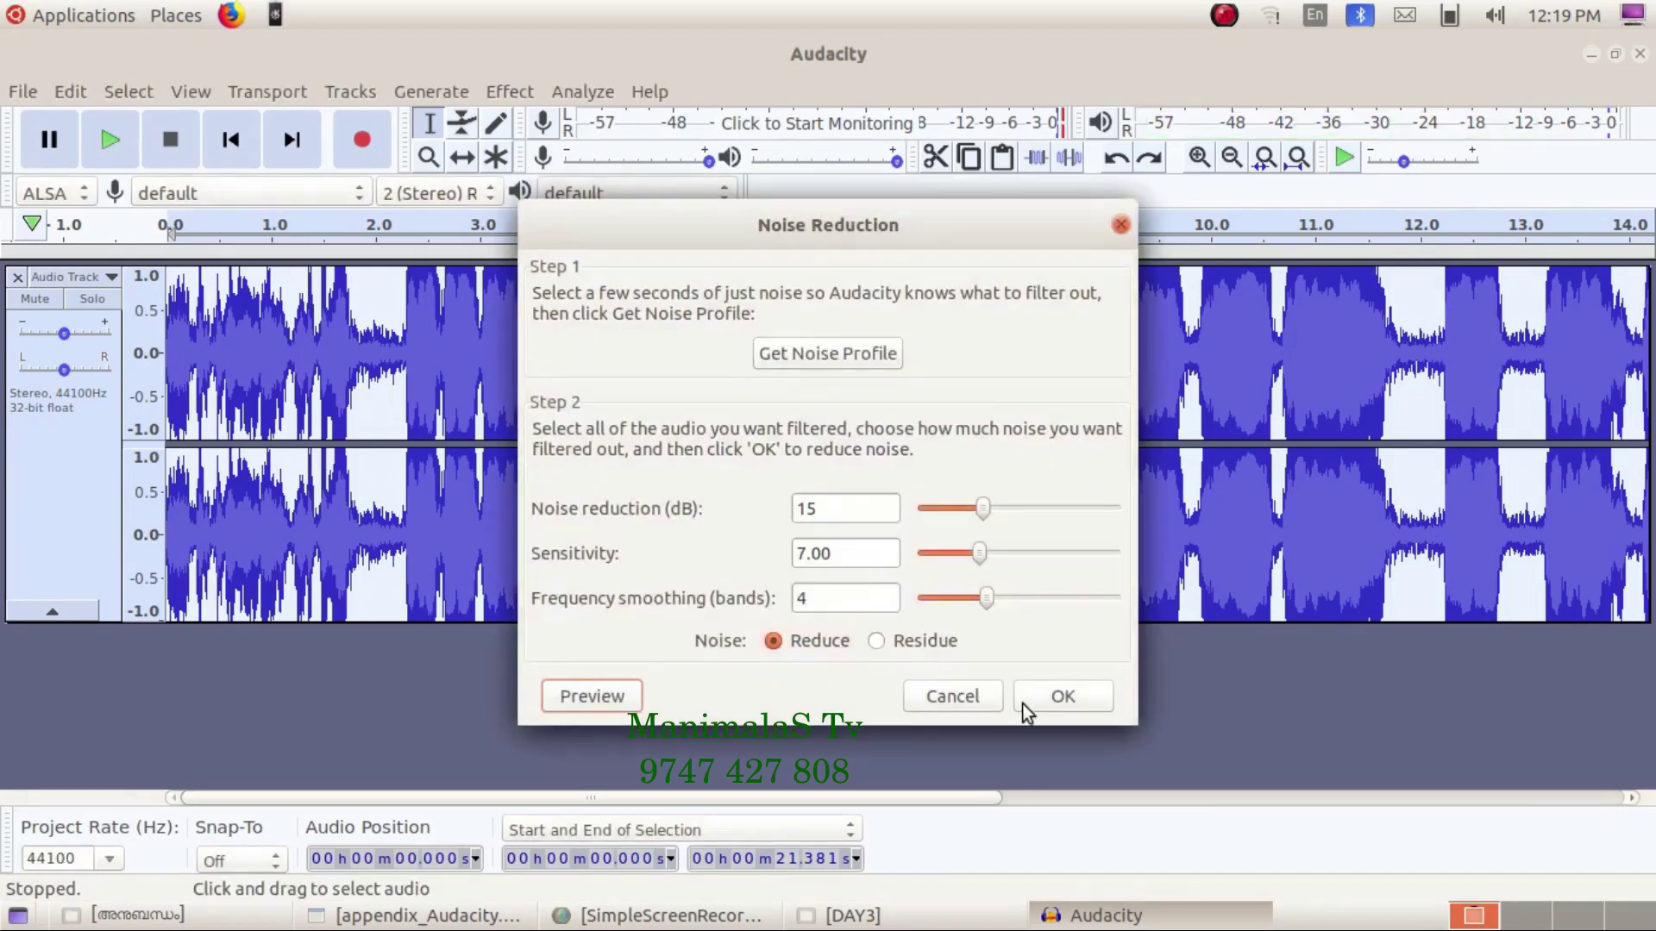
pyautogui.click(954, 696)
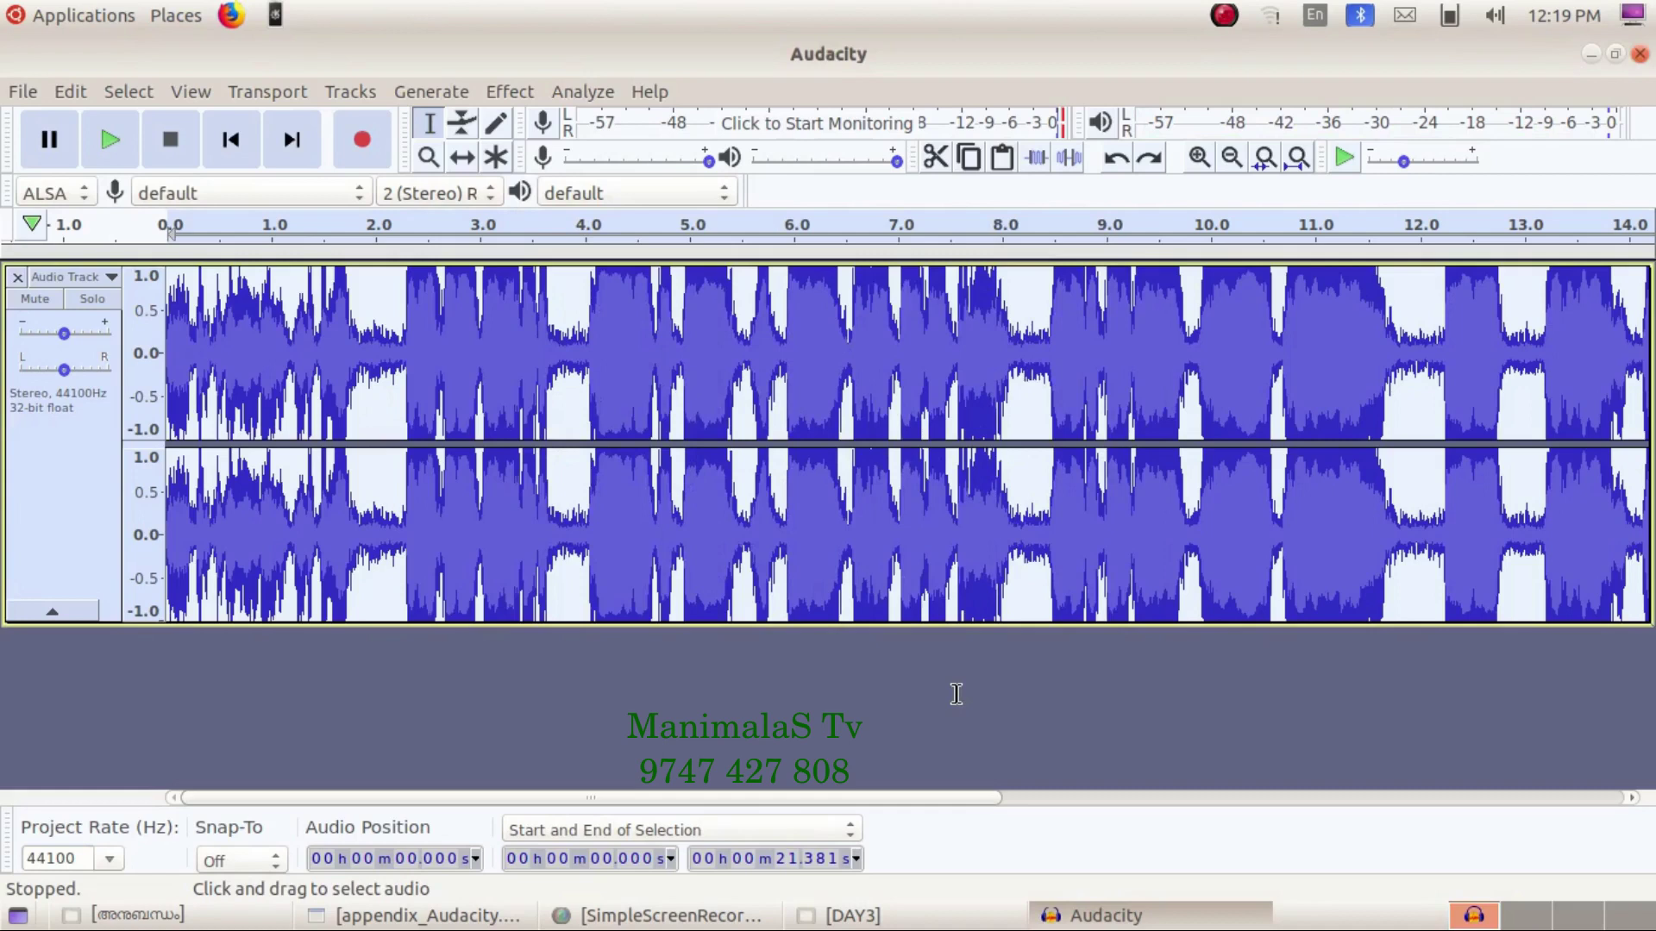
pyautogui.click(906, 524)
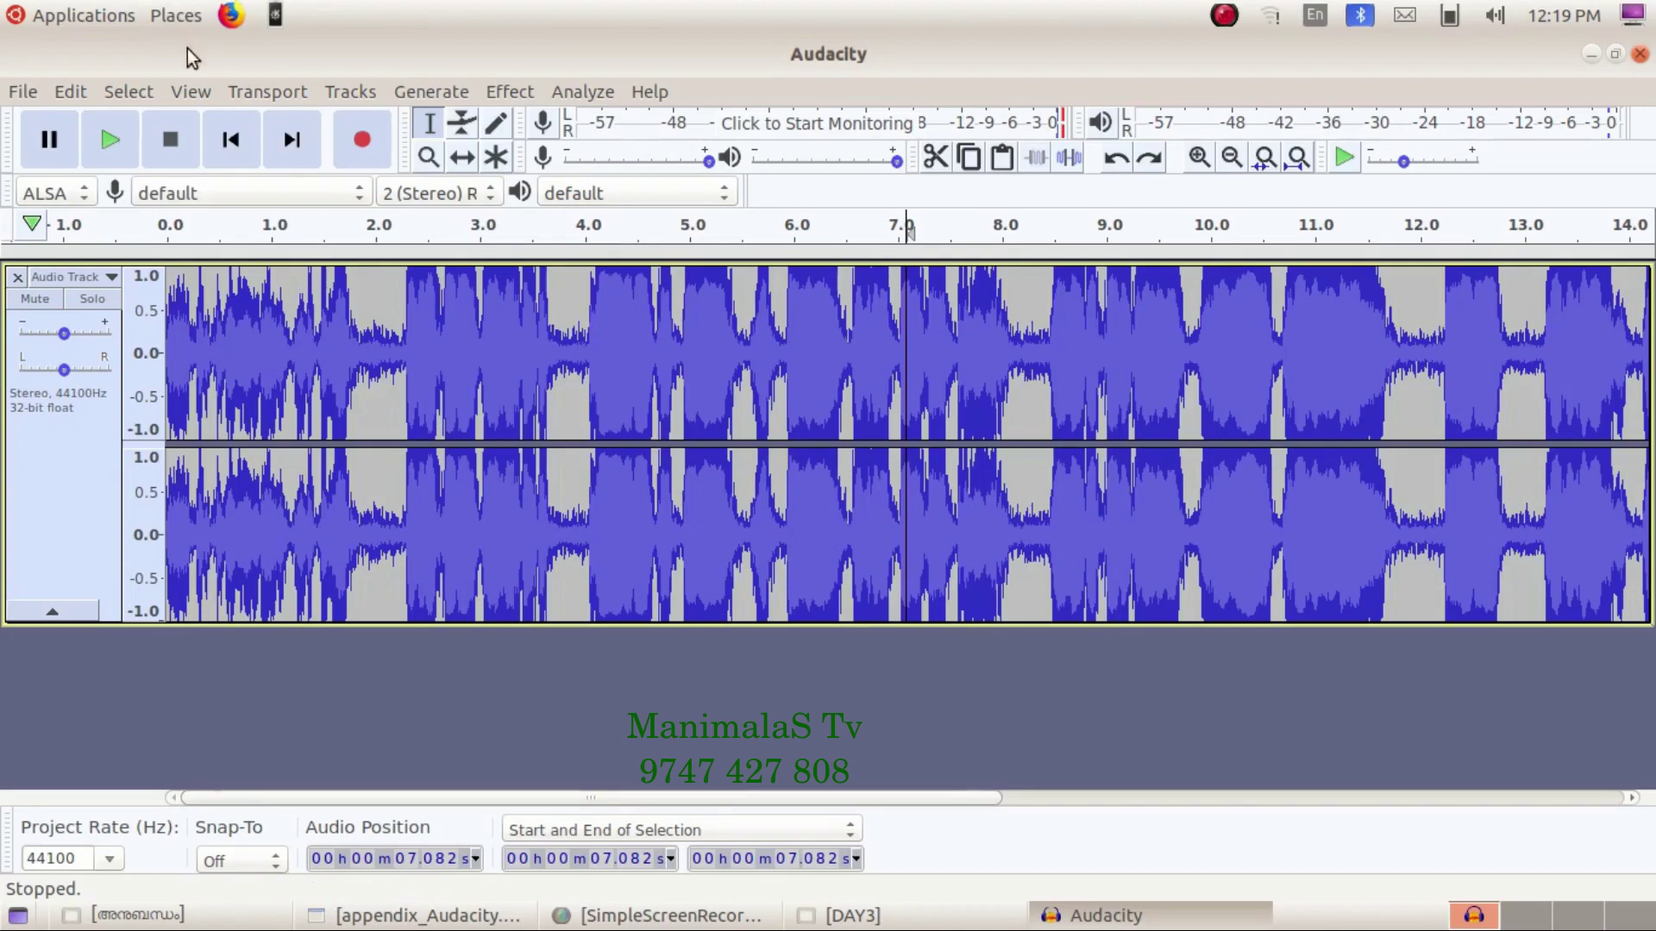
pyautogui.click(130, 91)
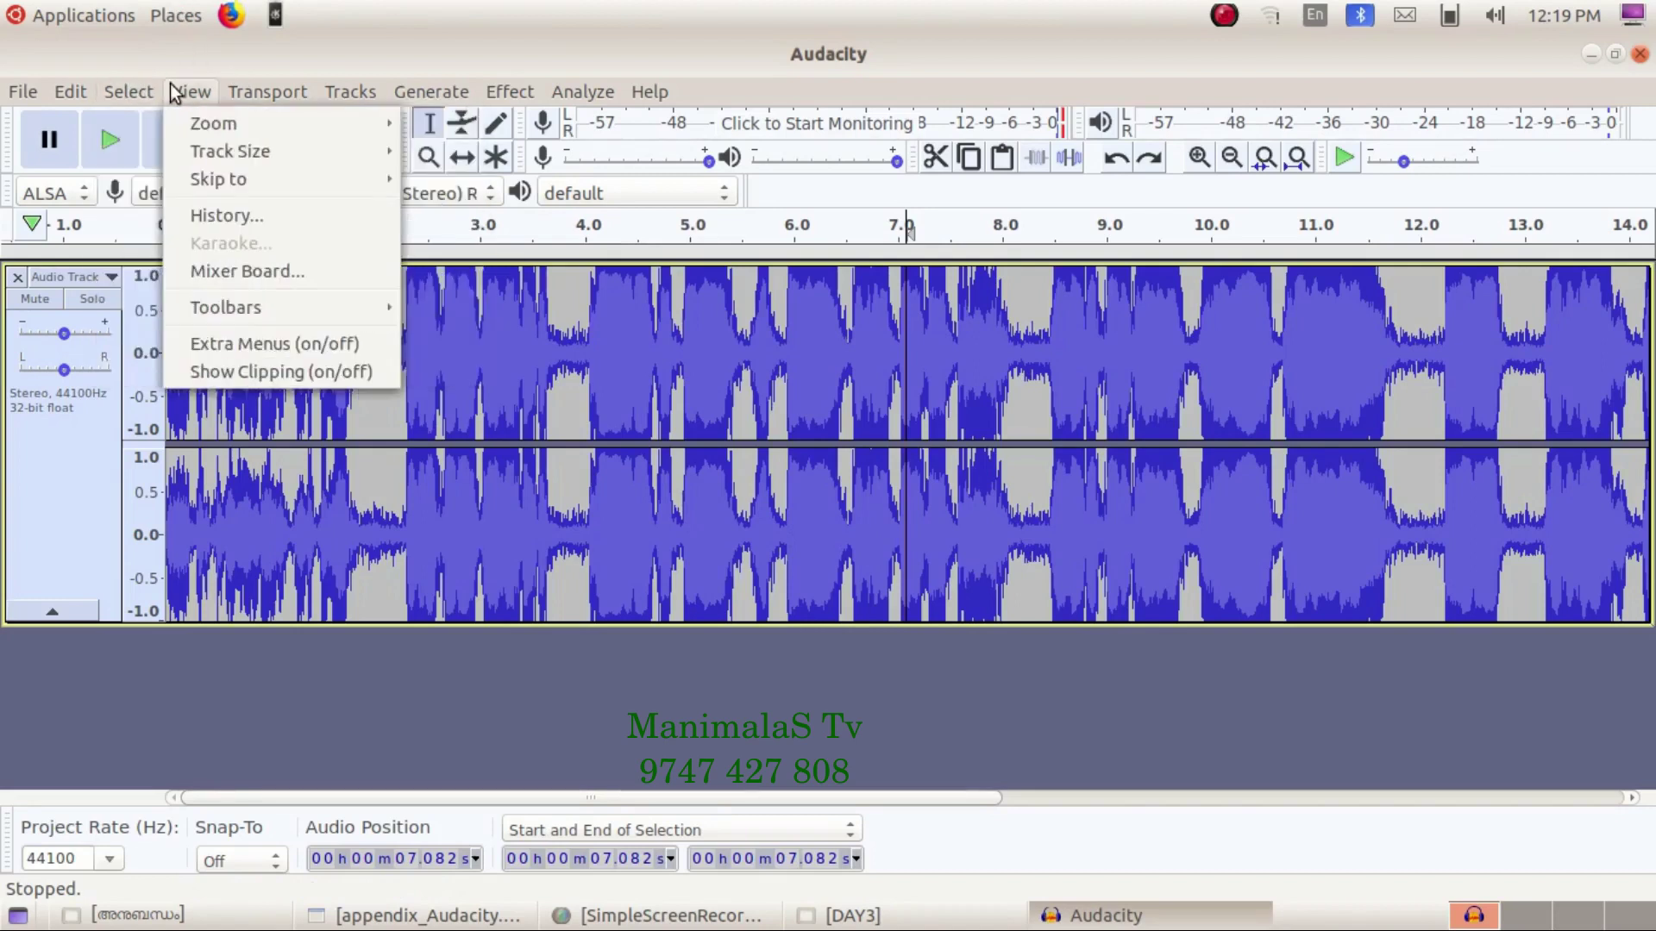
pyautogui.moveTo(244, 90)
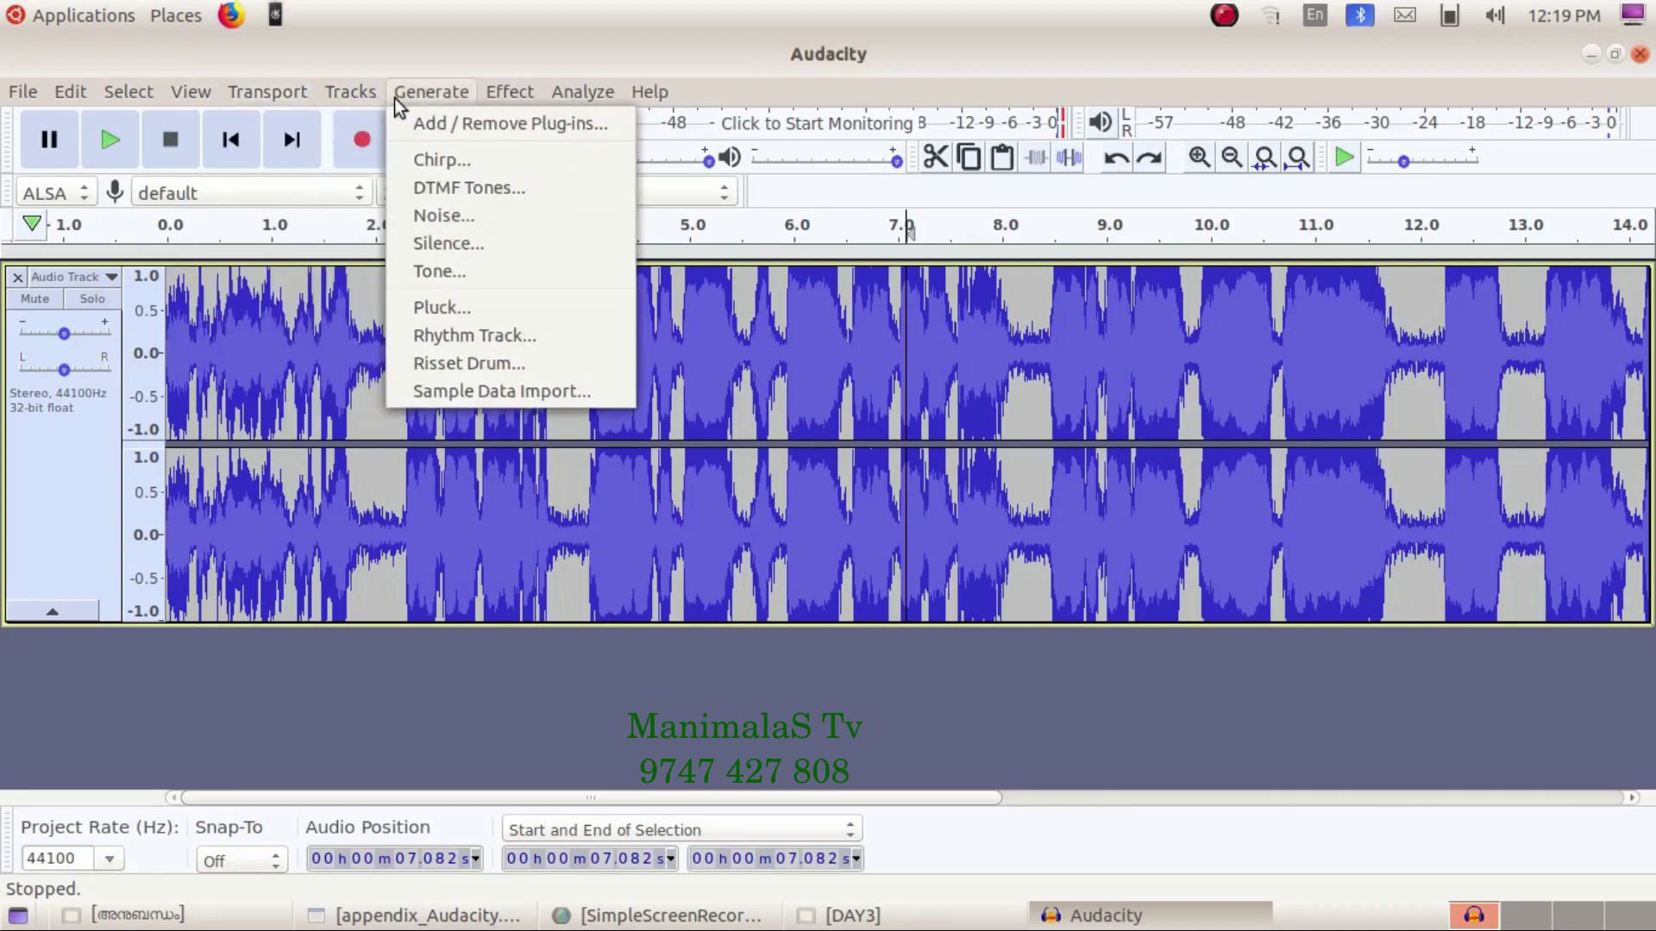
pyautogui.moveTo(638, 95)
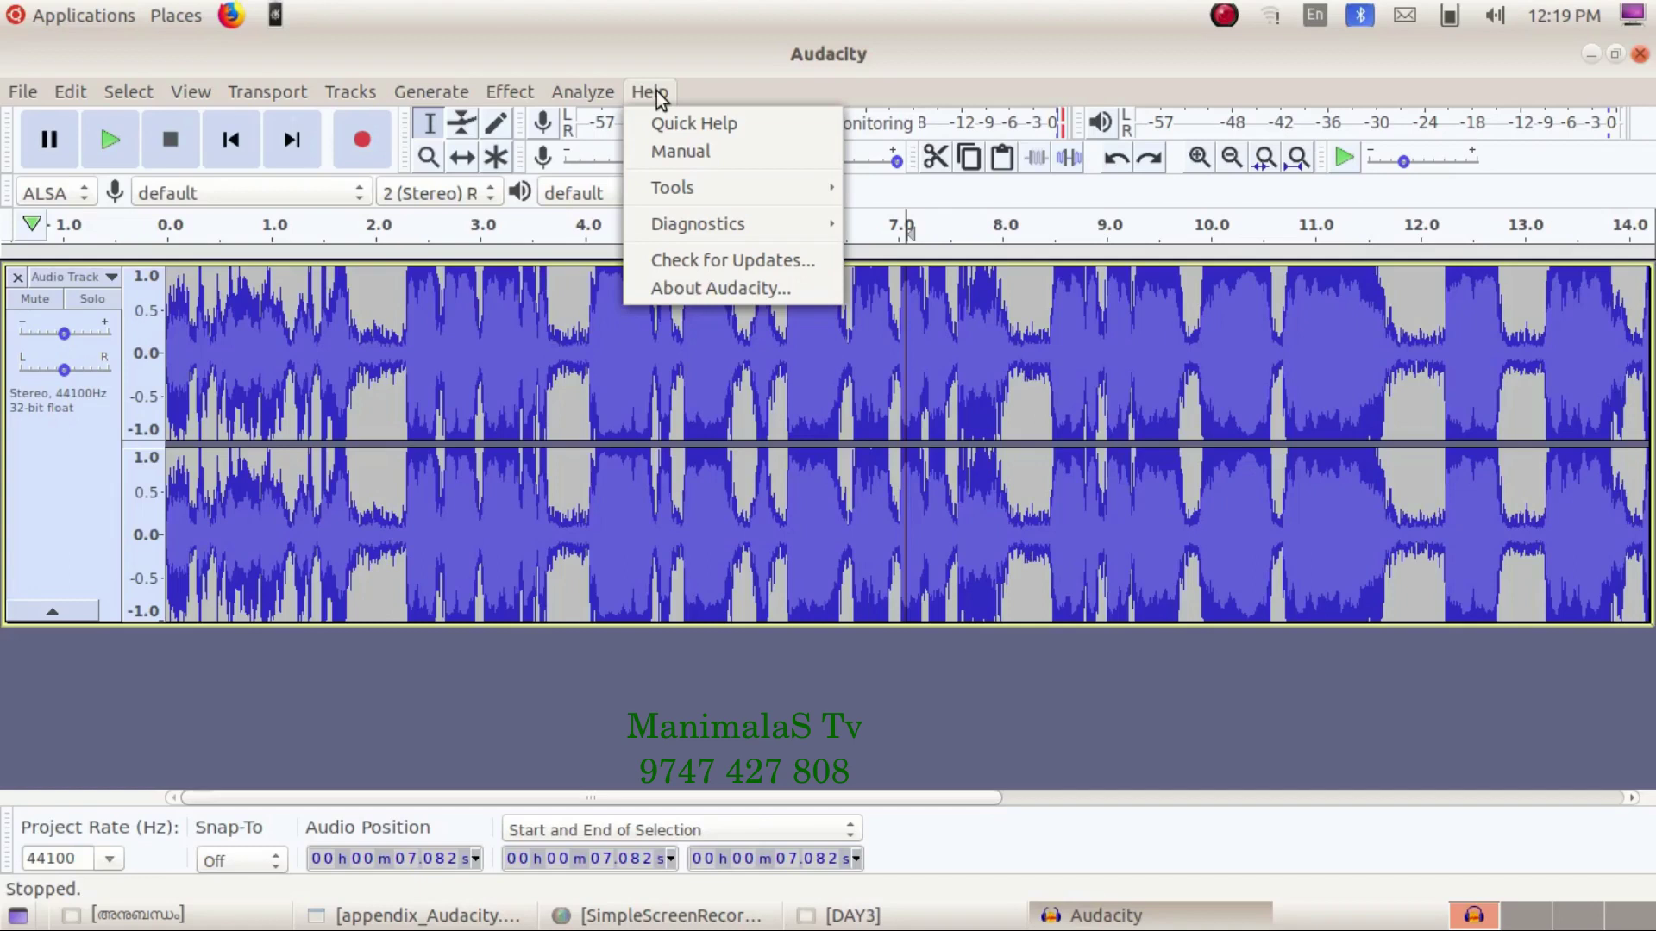
# - Start exporting the audio as an MP3, name the file with a person's first name and choose the Desktop folder
pyautogui.moveTo(31, 96)
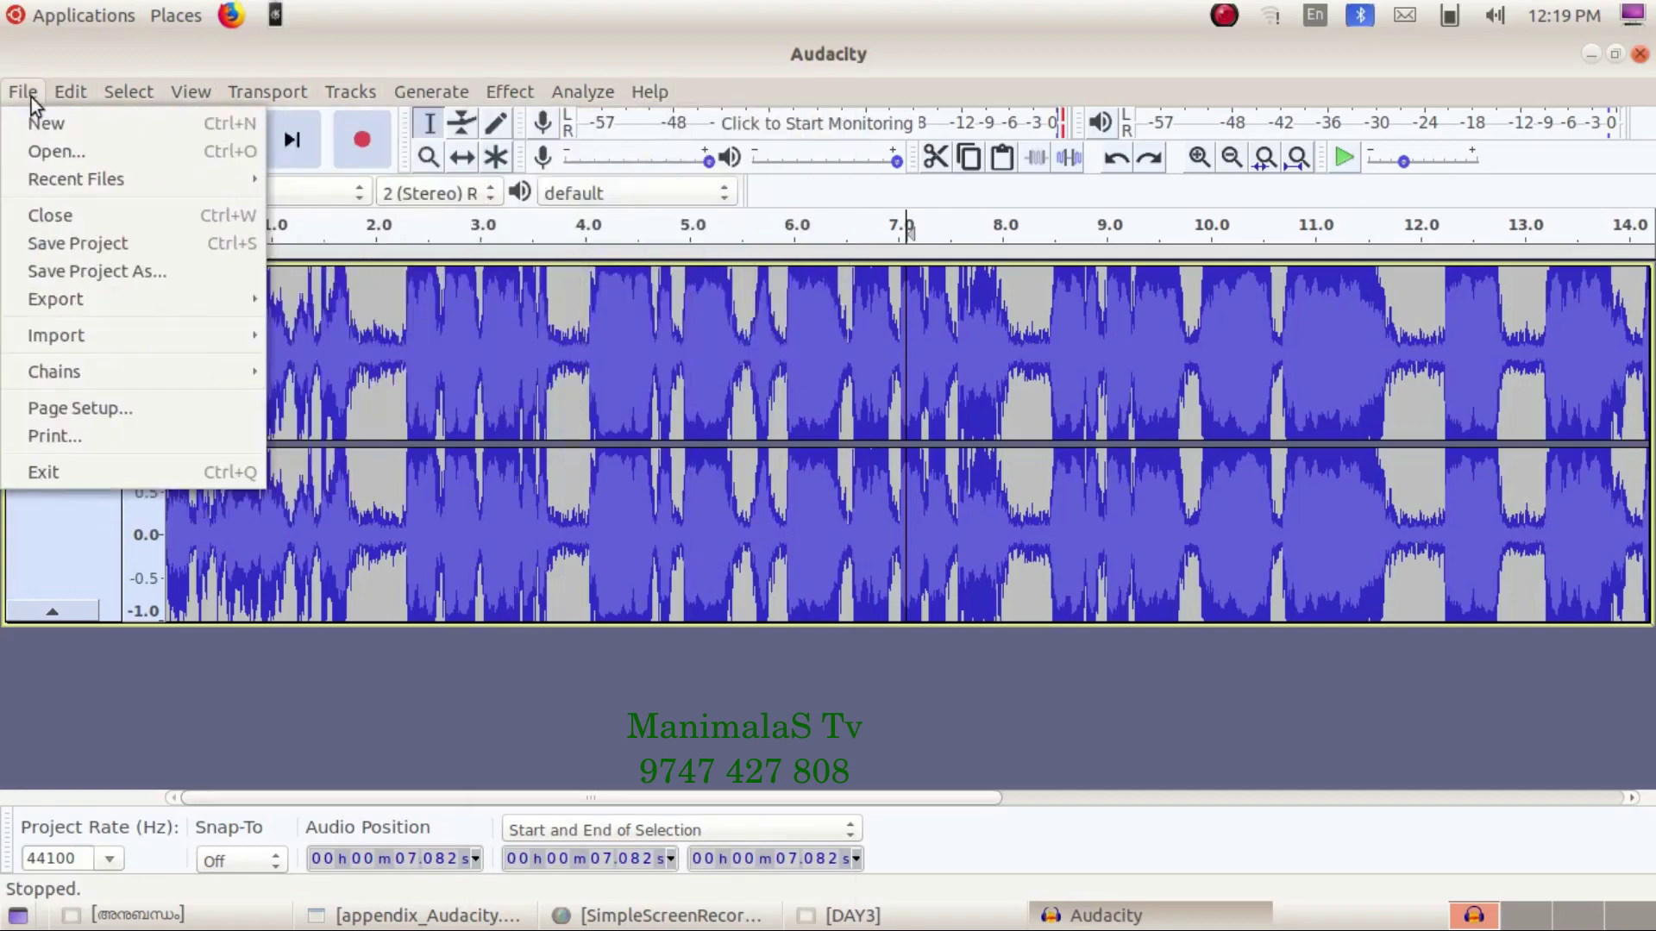
pyautogui.moveTo(64, 328)
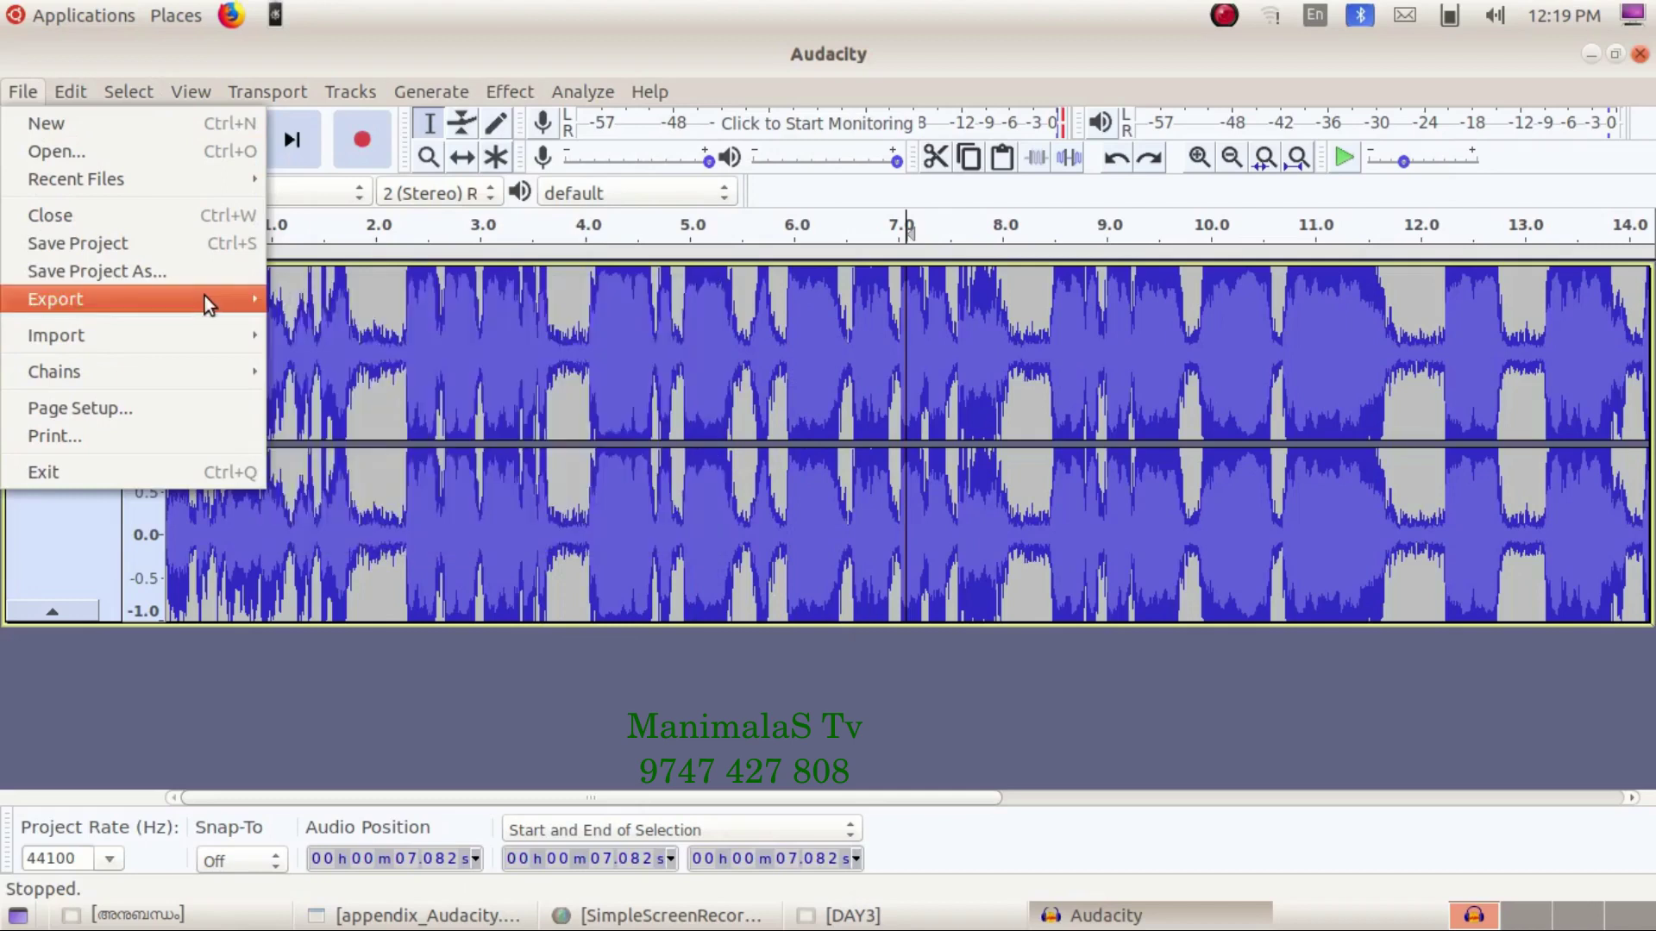
pyautogui.click(331, 293)
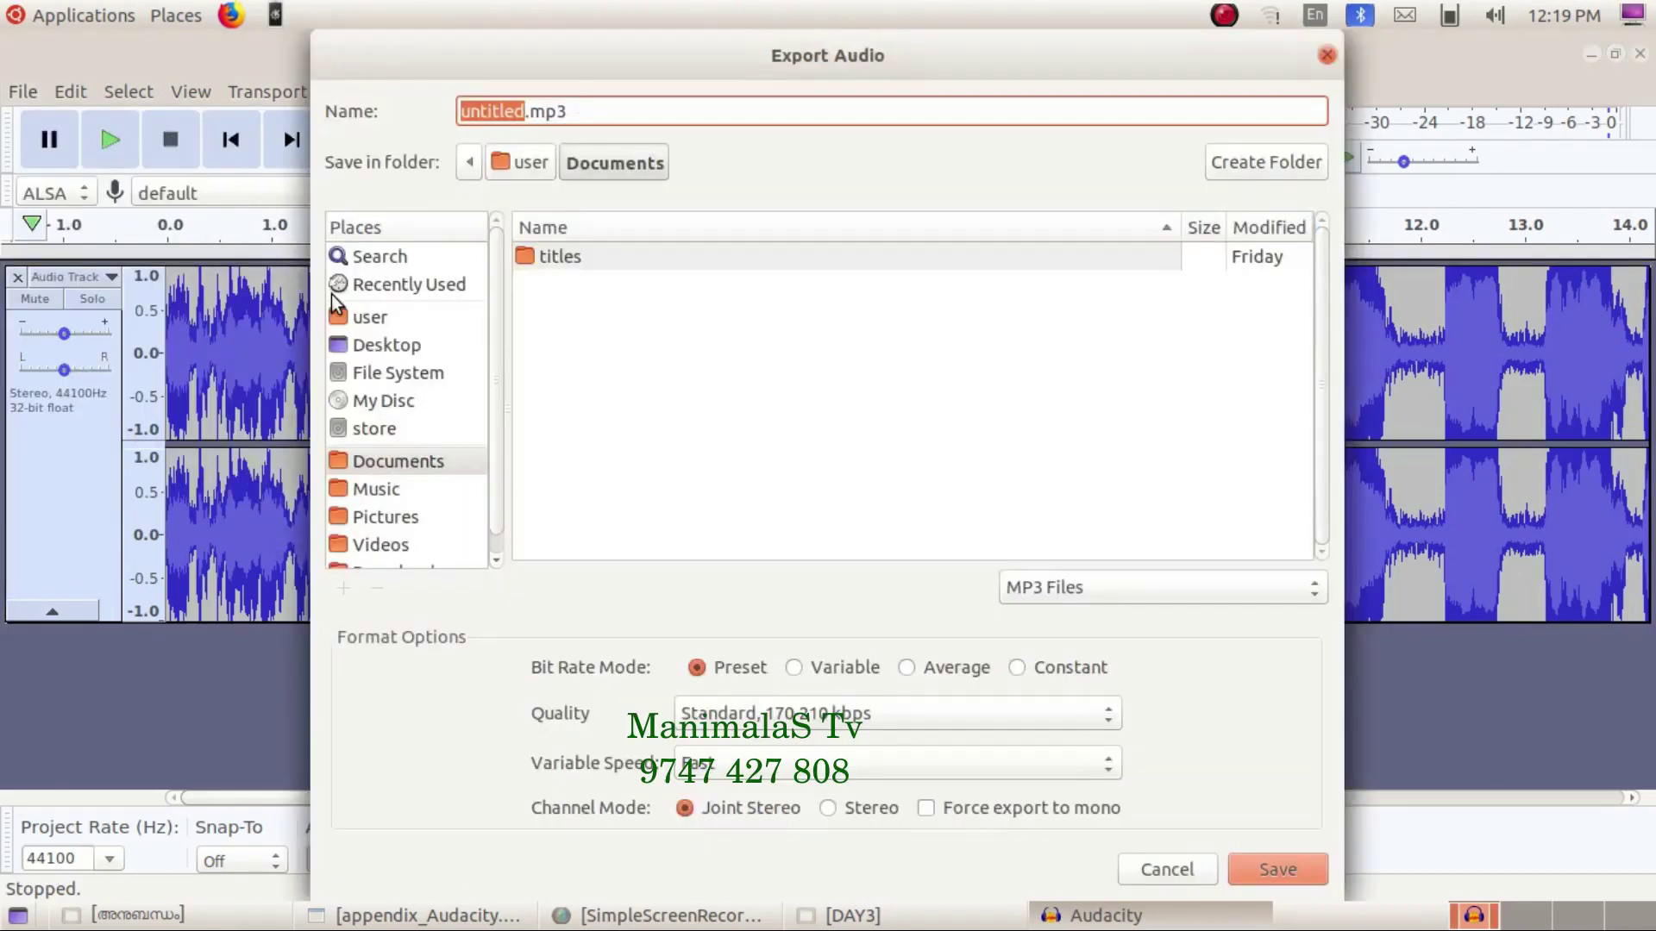
pyautogui.write('jafar')
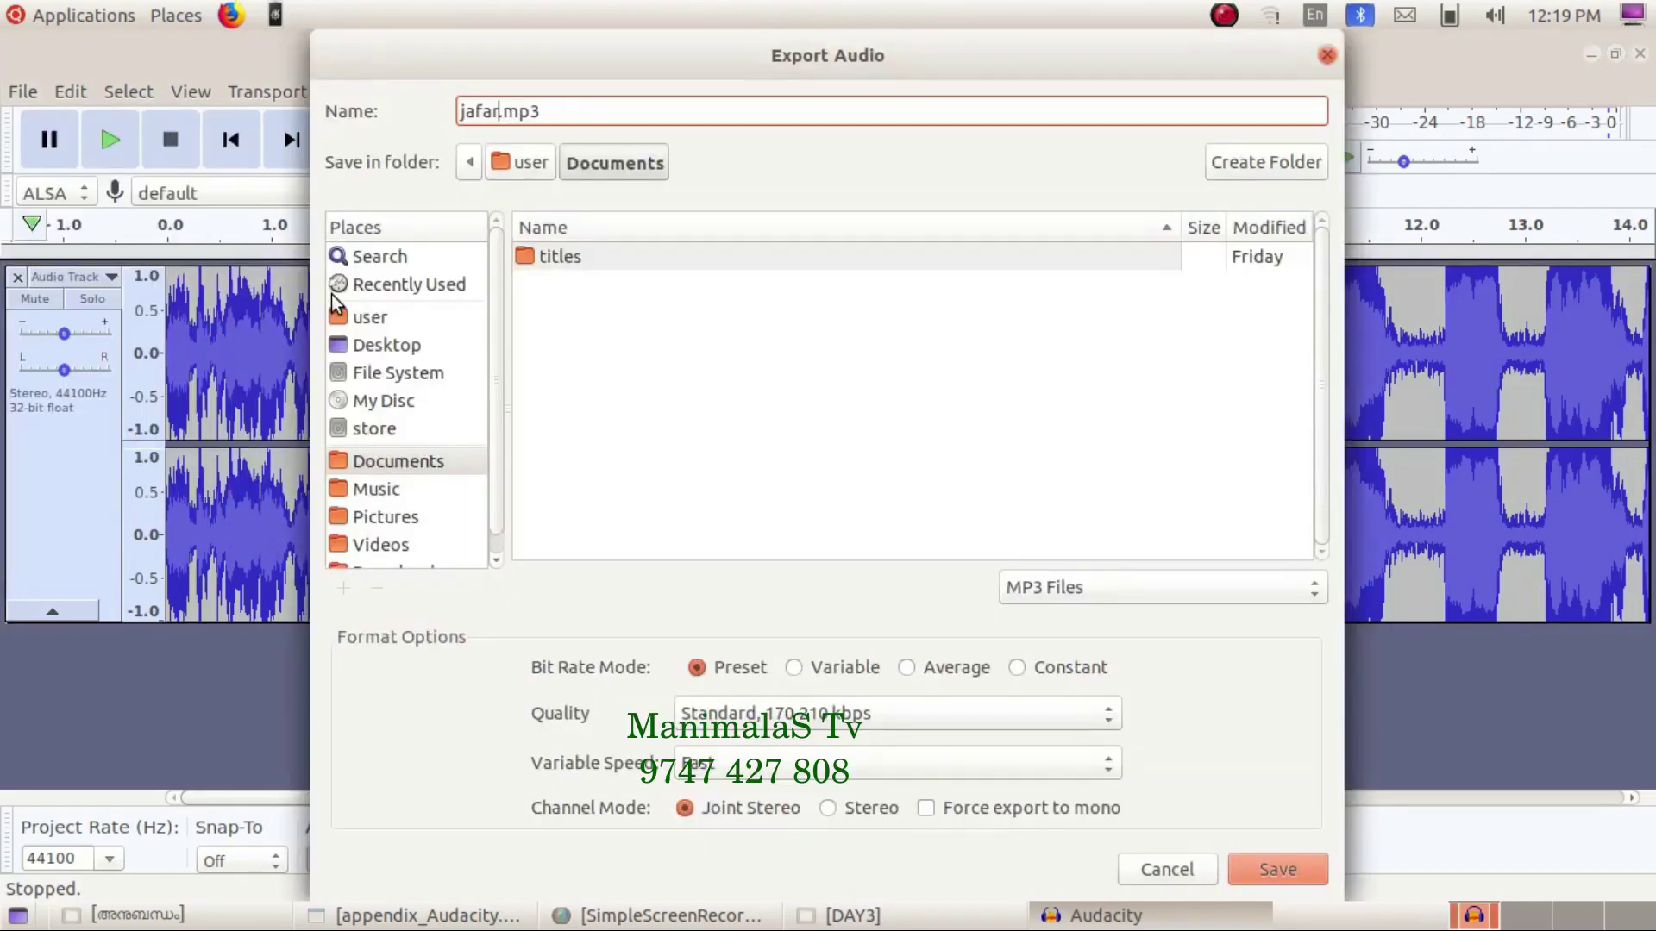
pyautogui.click(358, 346)
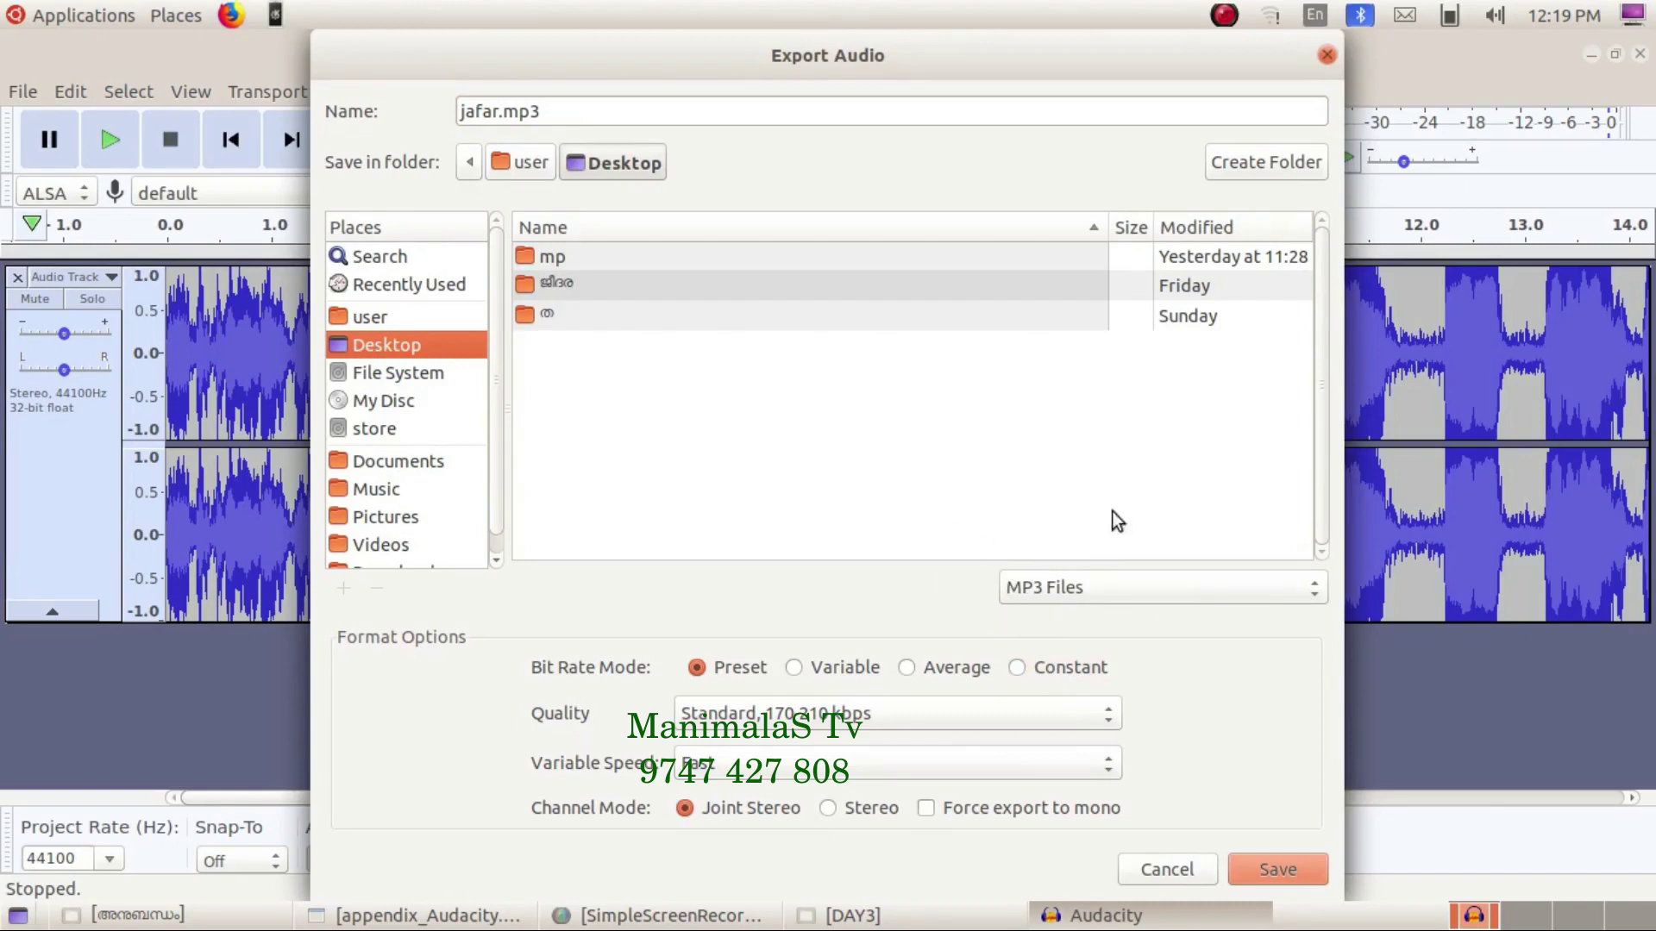
# - Try the Variable, Average and Constant bit rate modes for the MP3 export and return to Preset
pyautogui.click(788, 666)
pyautogui.click(940, 668)
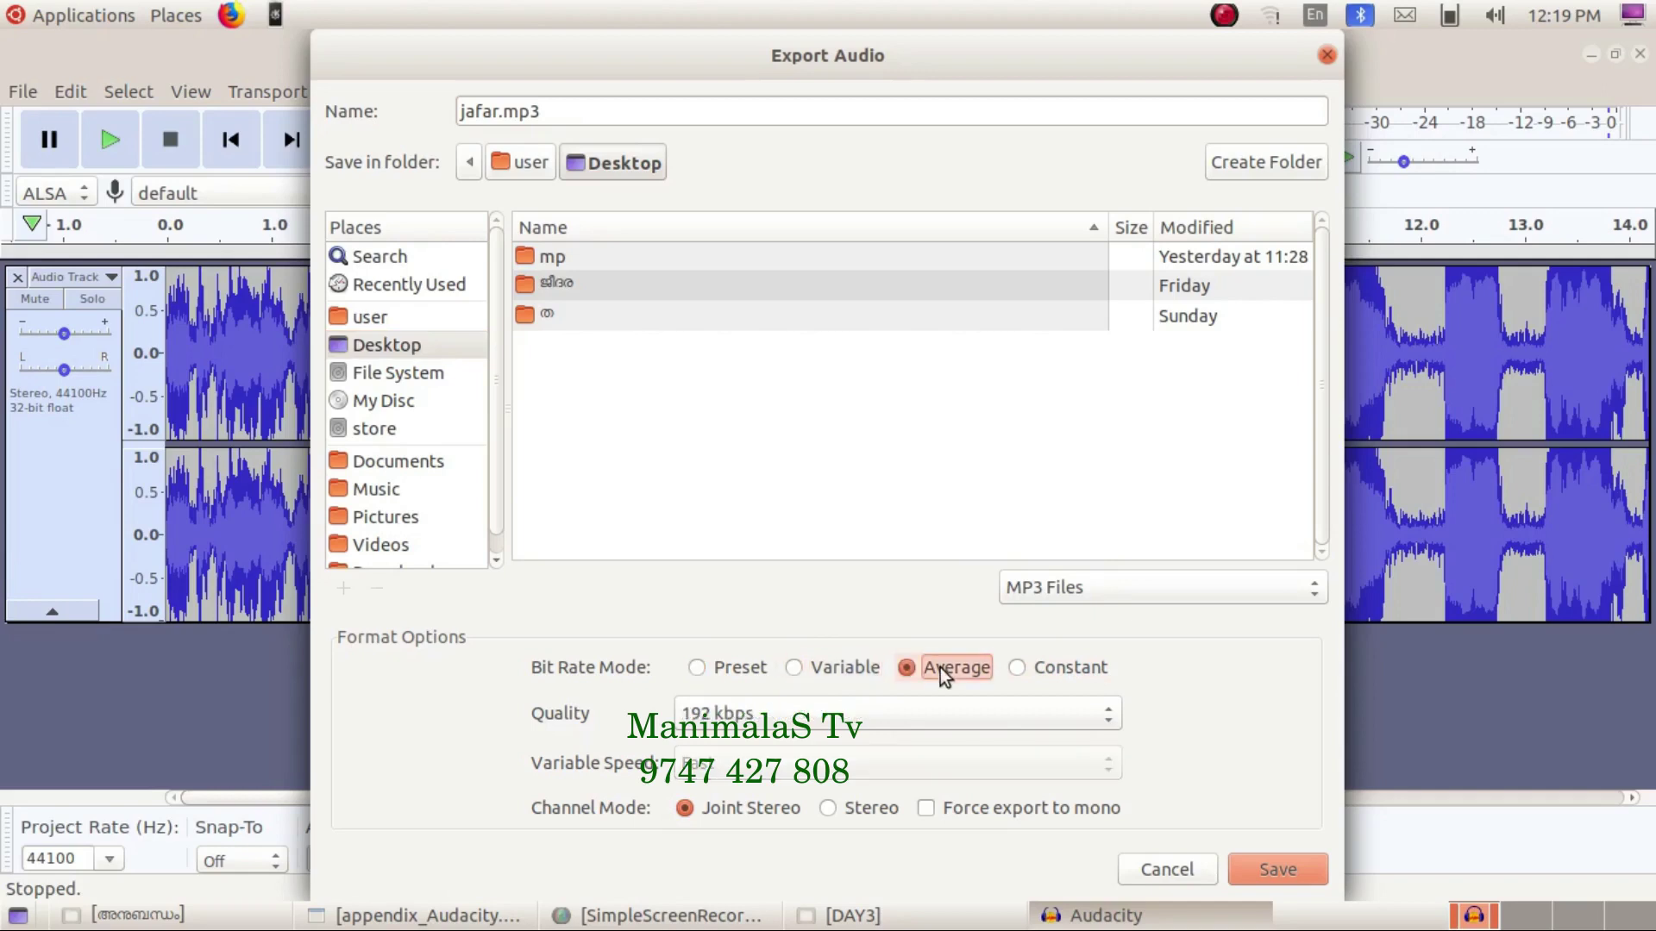
pyautogui.click(1006, 670)
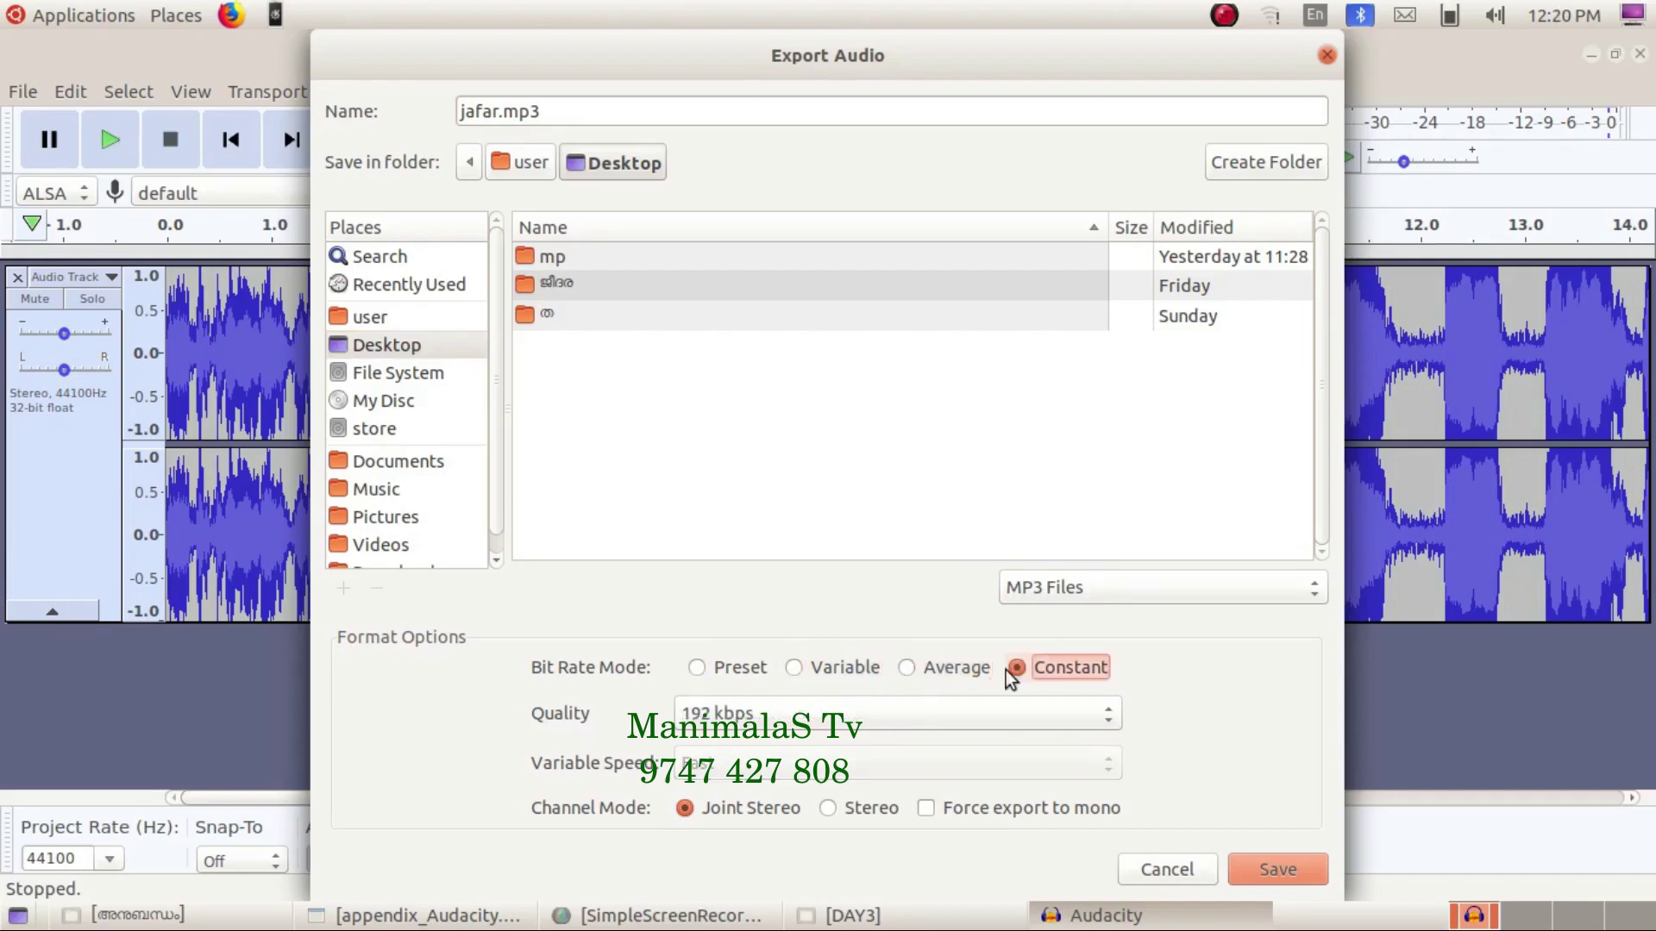
pyautogui.click(702, 670)
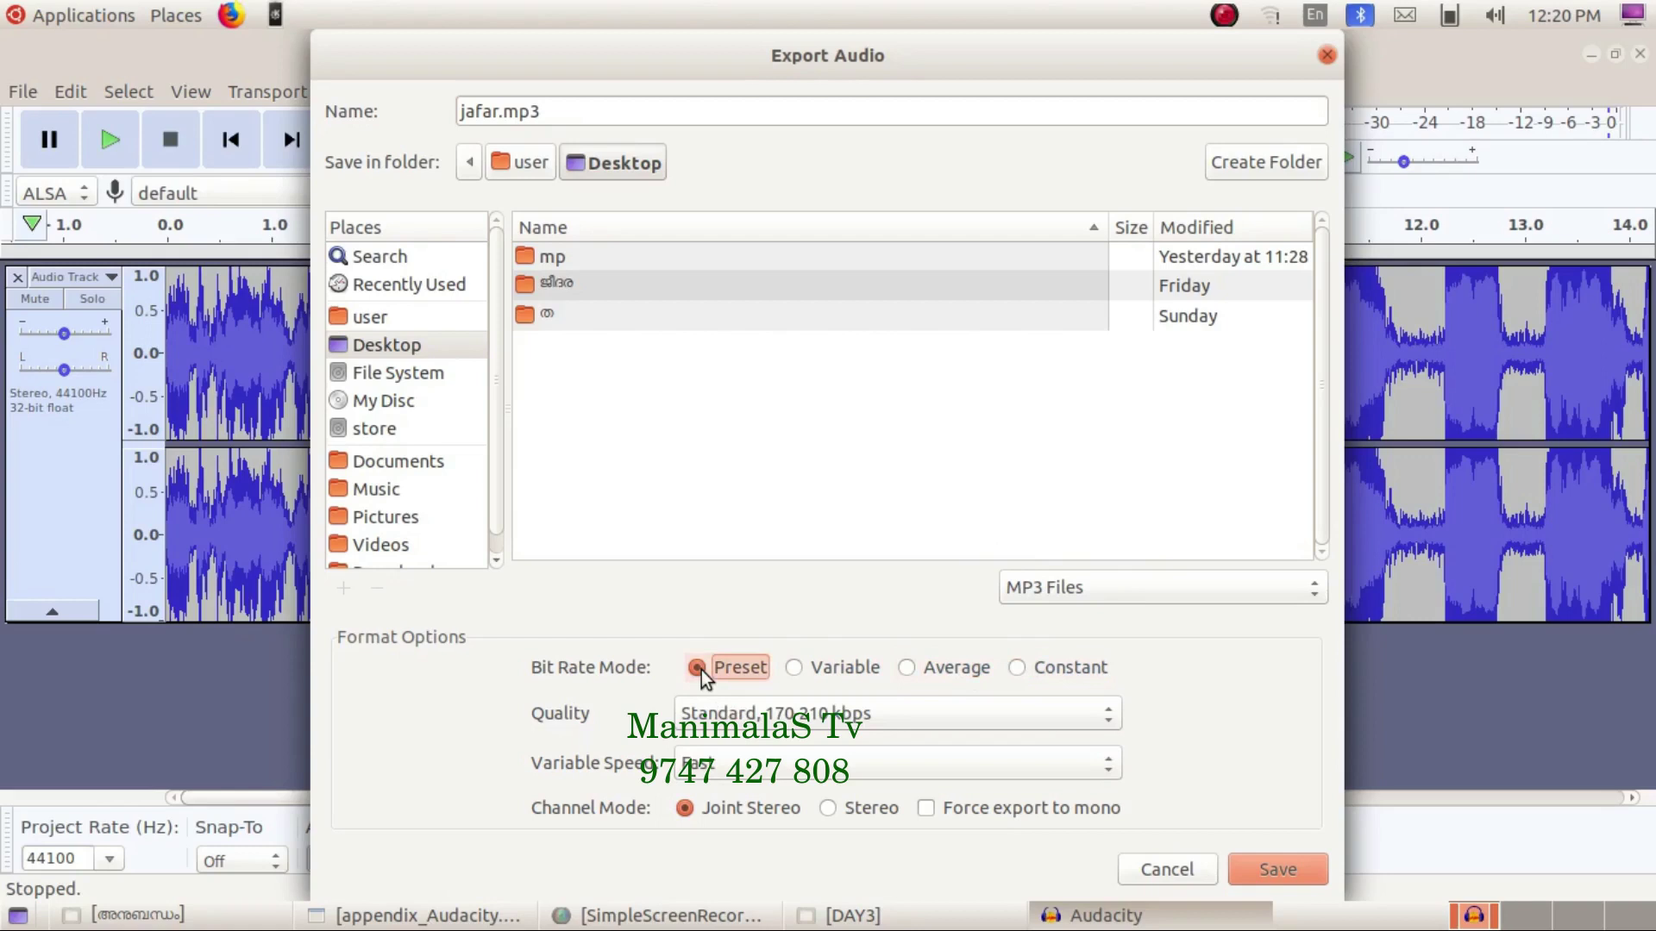
# - Accept the MP3 export settings and enter "Manimalas Tv" as the Artist Name metadata tag
pyautogui.click(1254, 867)
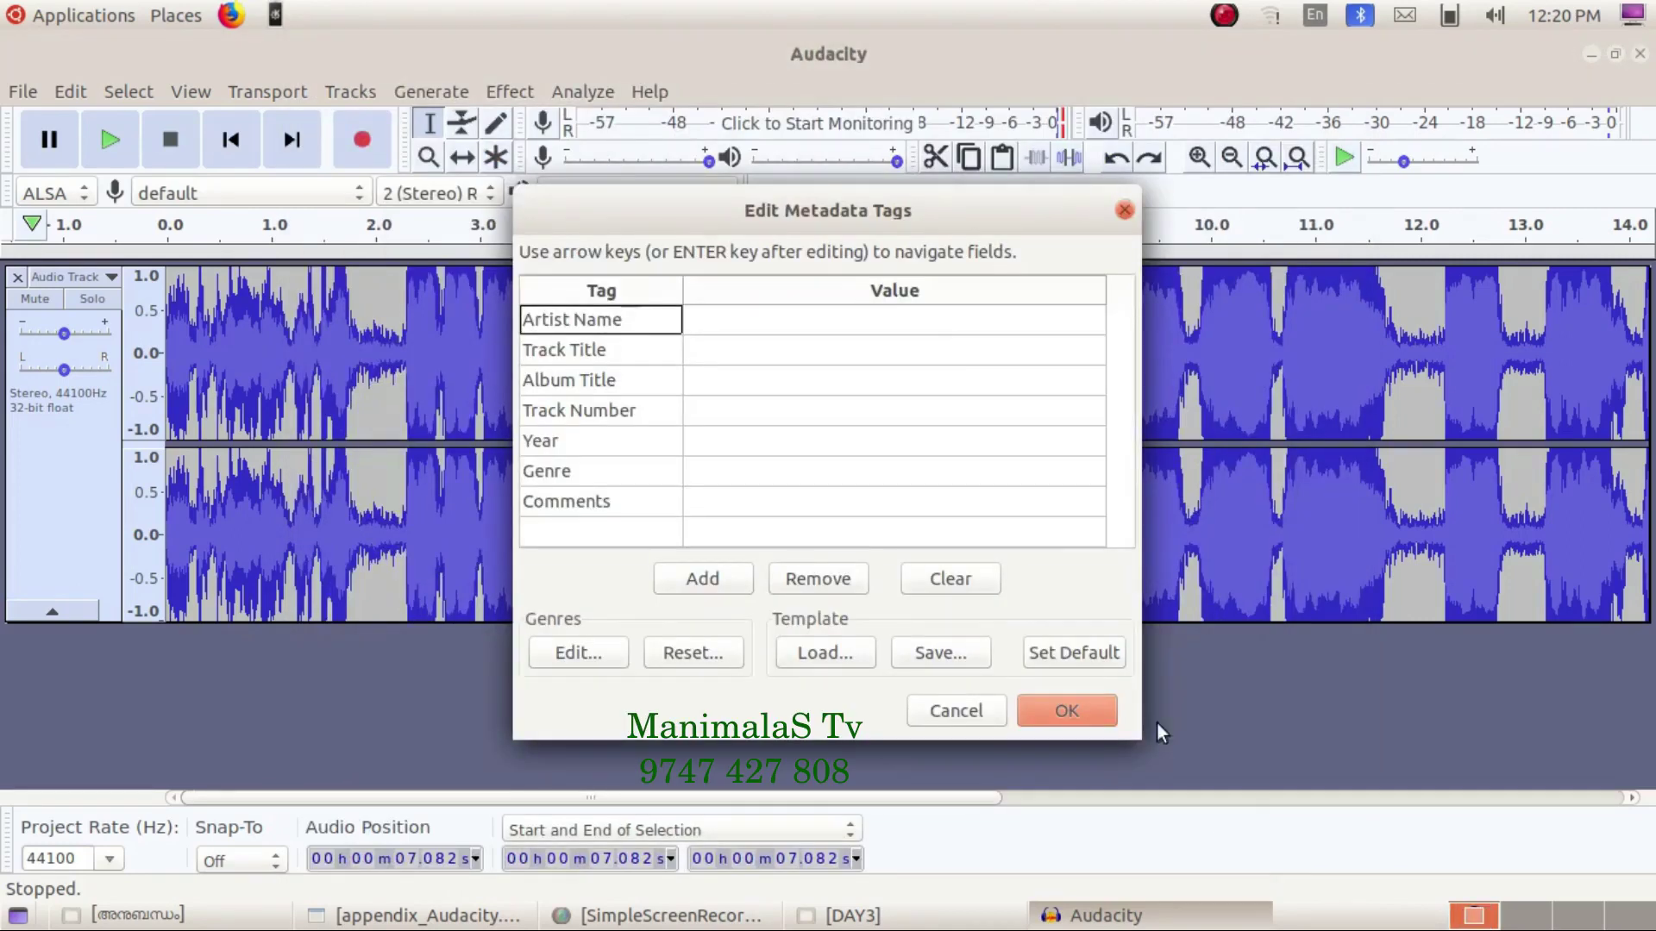
pyautogui.click(940, 325)
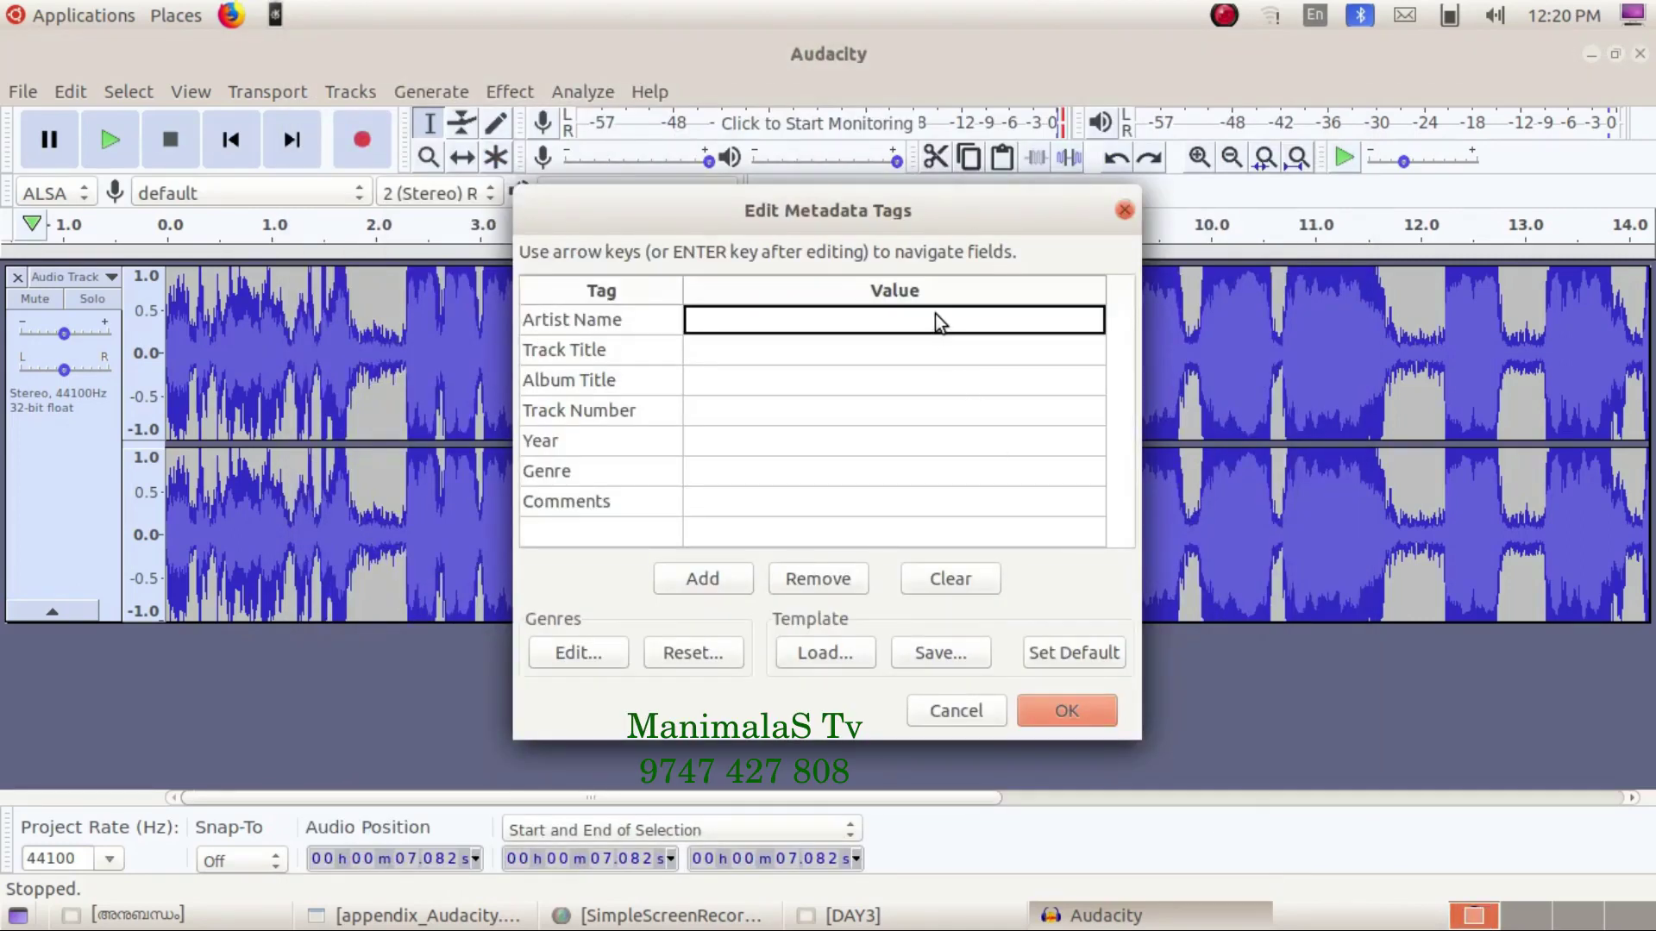
pyautogui.write('man')
pyautogui.press('BackSpace')
pyautogui.press('BackSpace')
pyautogui.press('BackSpace')
pyautogui.write('Ma')
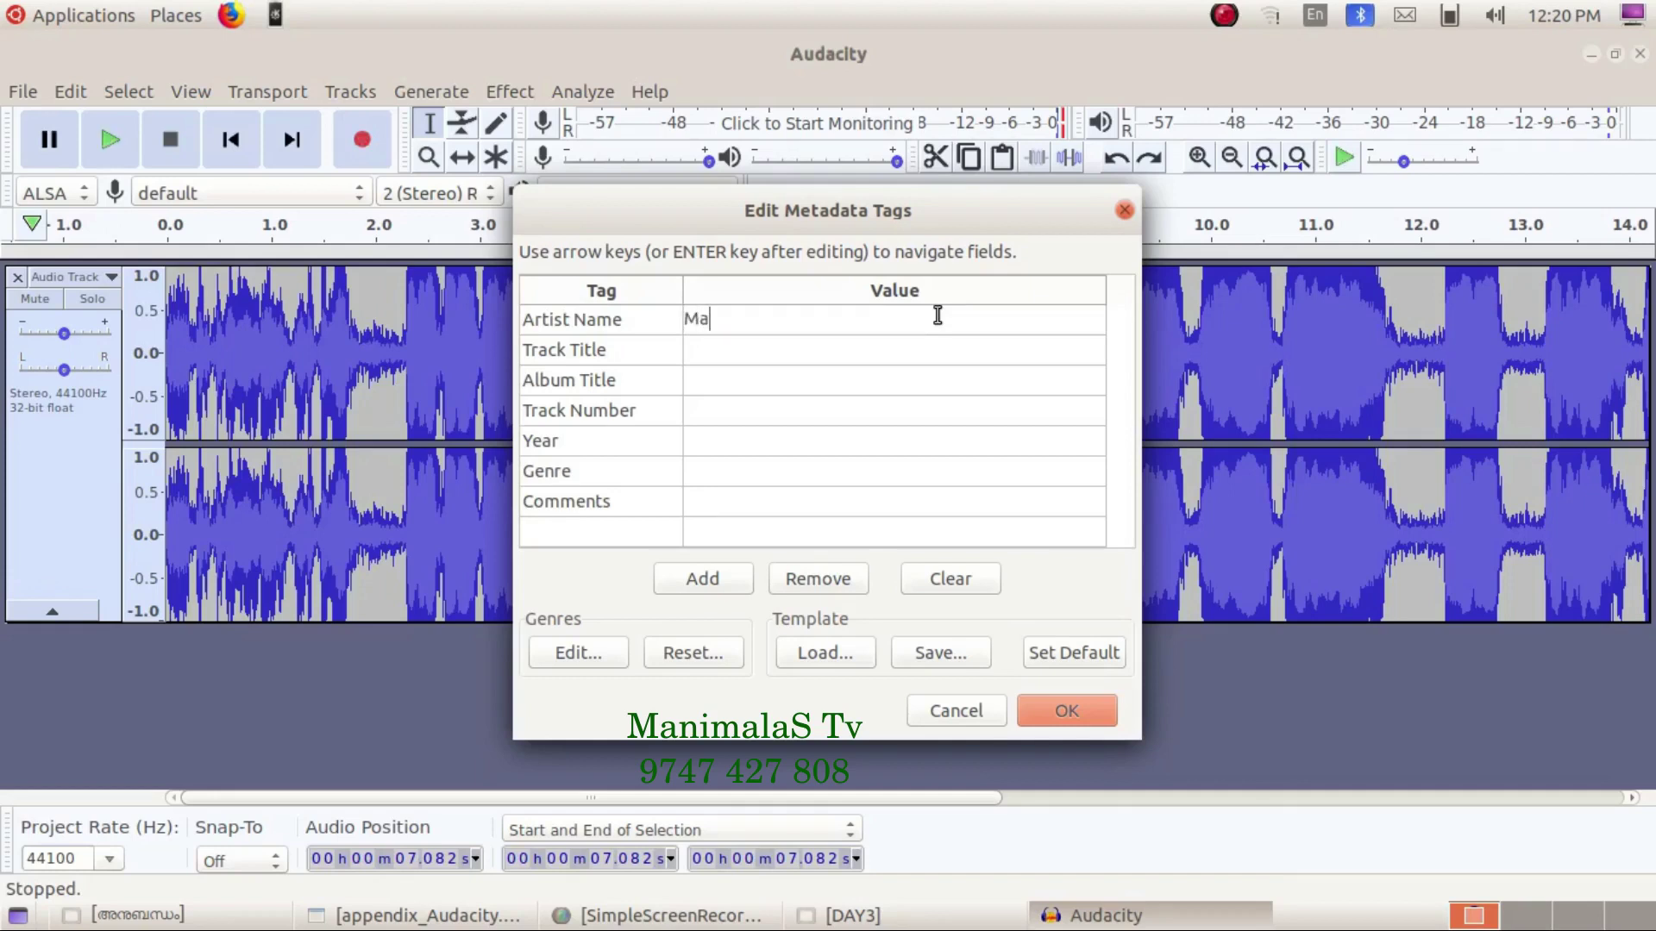
pyautogui.write('nimalas')
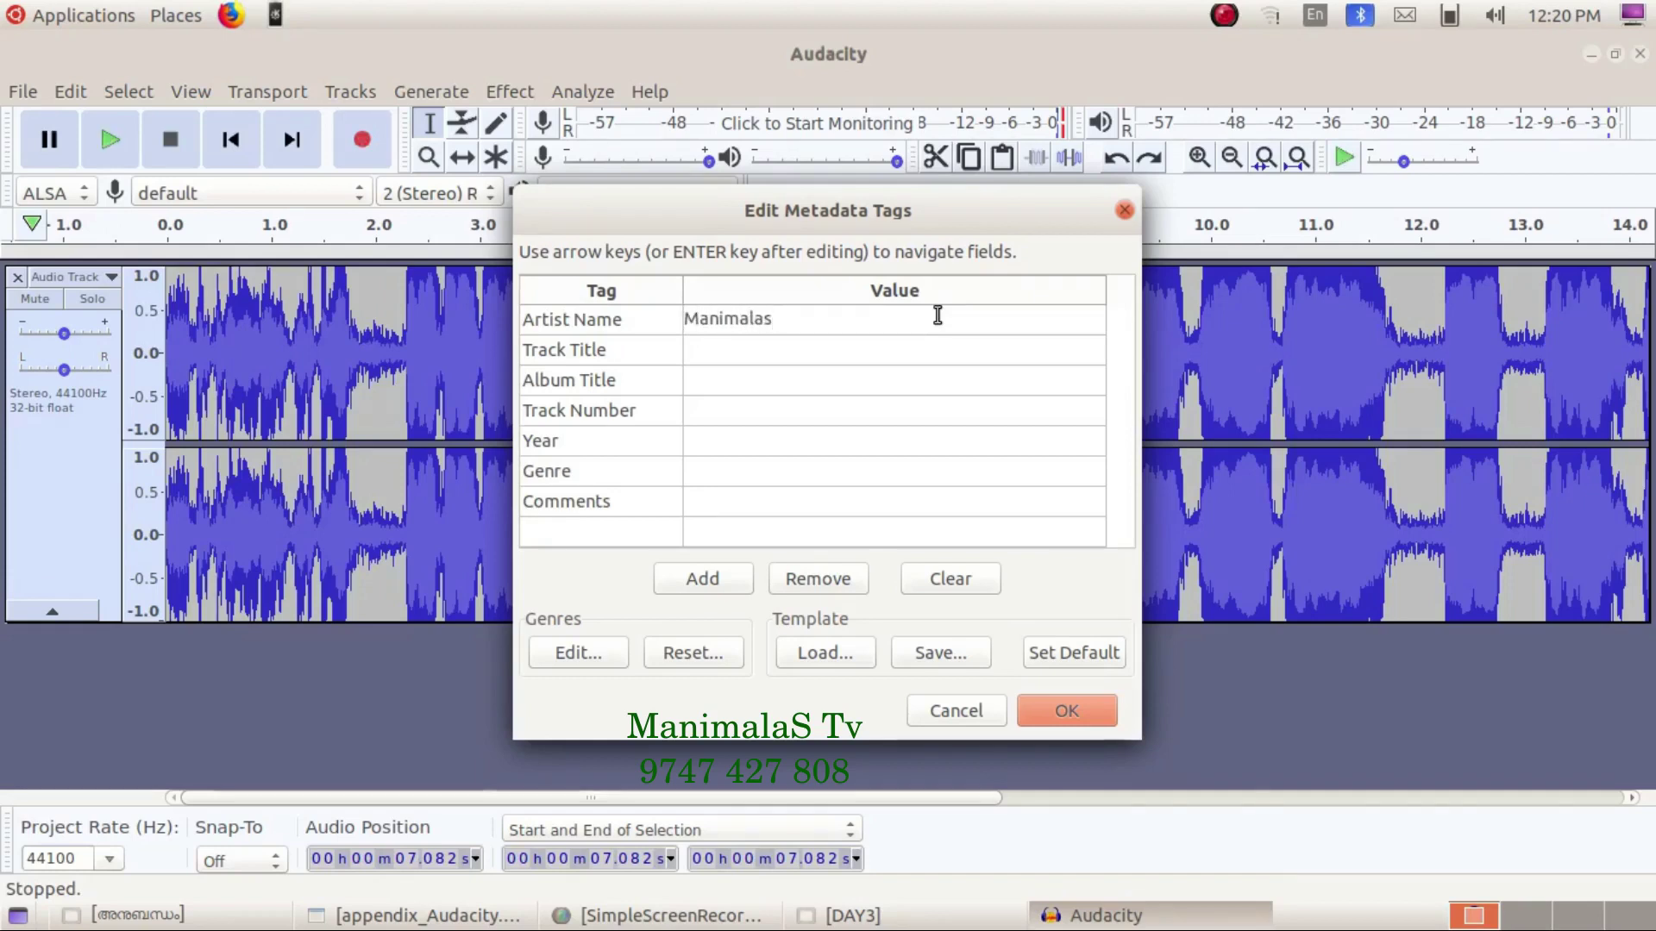
pyautogui.write(' Tv')
pyautogui.press('Return')
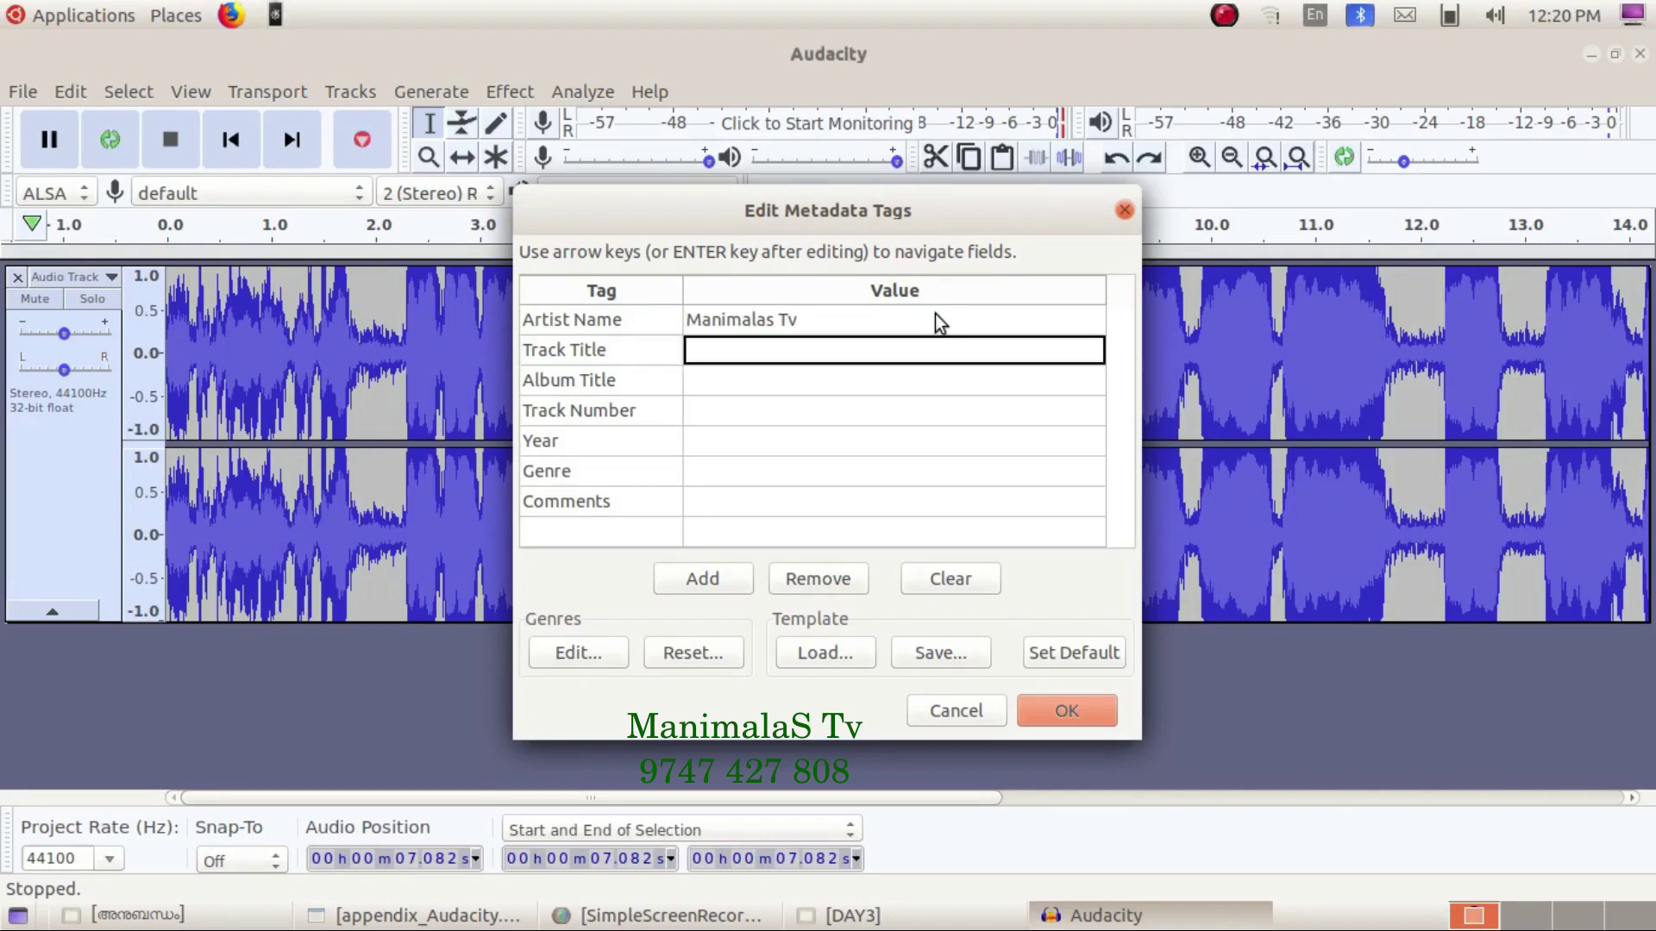
# - Enter "Audacity rec" as the Track Title, leave the remaining metadata tags empty and complete the export
pyautogui.write('Audacity ')
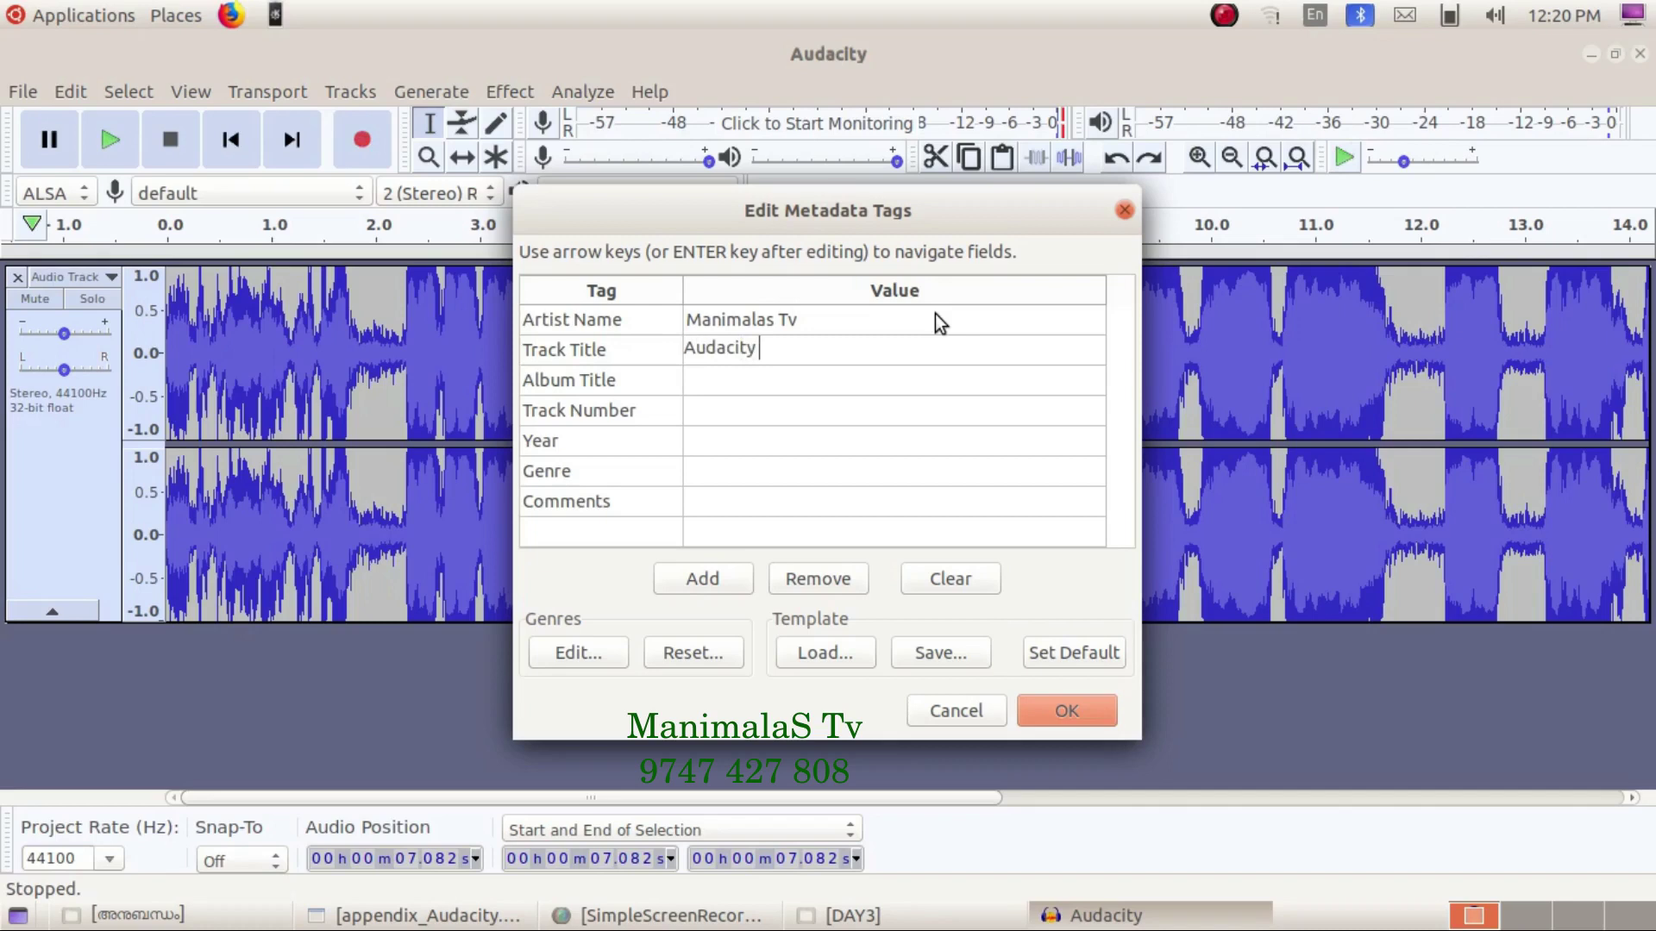
pyautogui.write('rec')
pyautogui.press('Return')
pyautogui.press('Down')
pyautogui.press('Down')
pyautogui.press('Down')
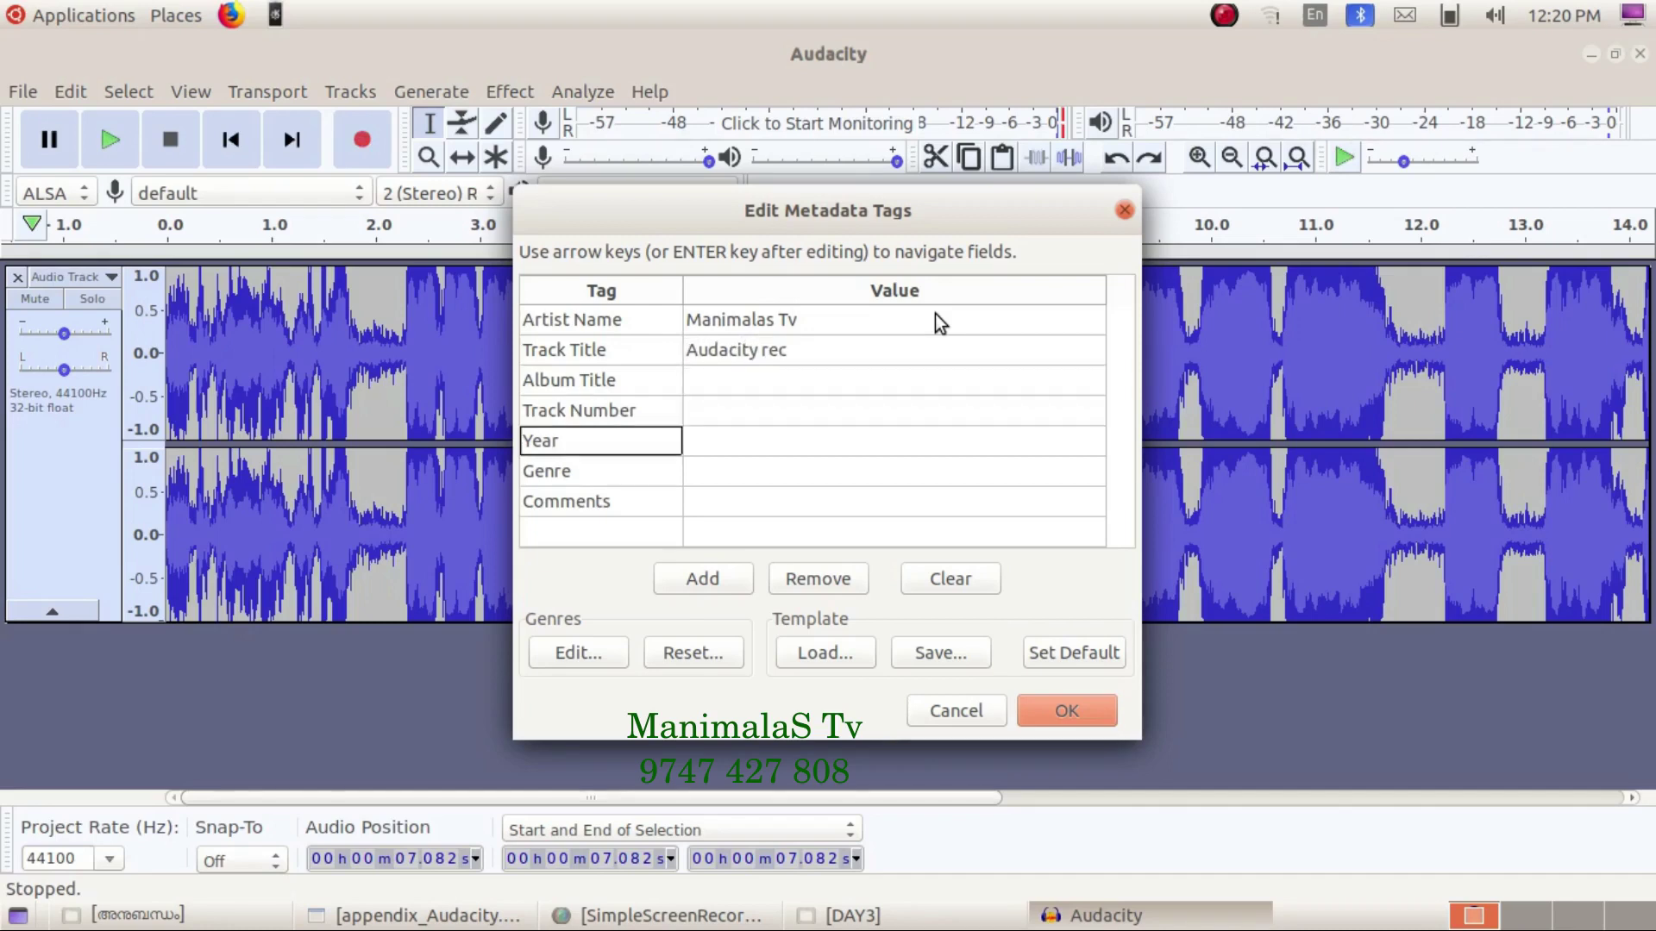
pyautogui.press('Down')
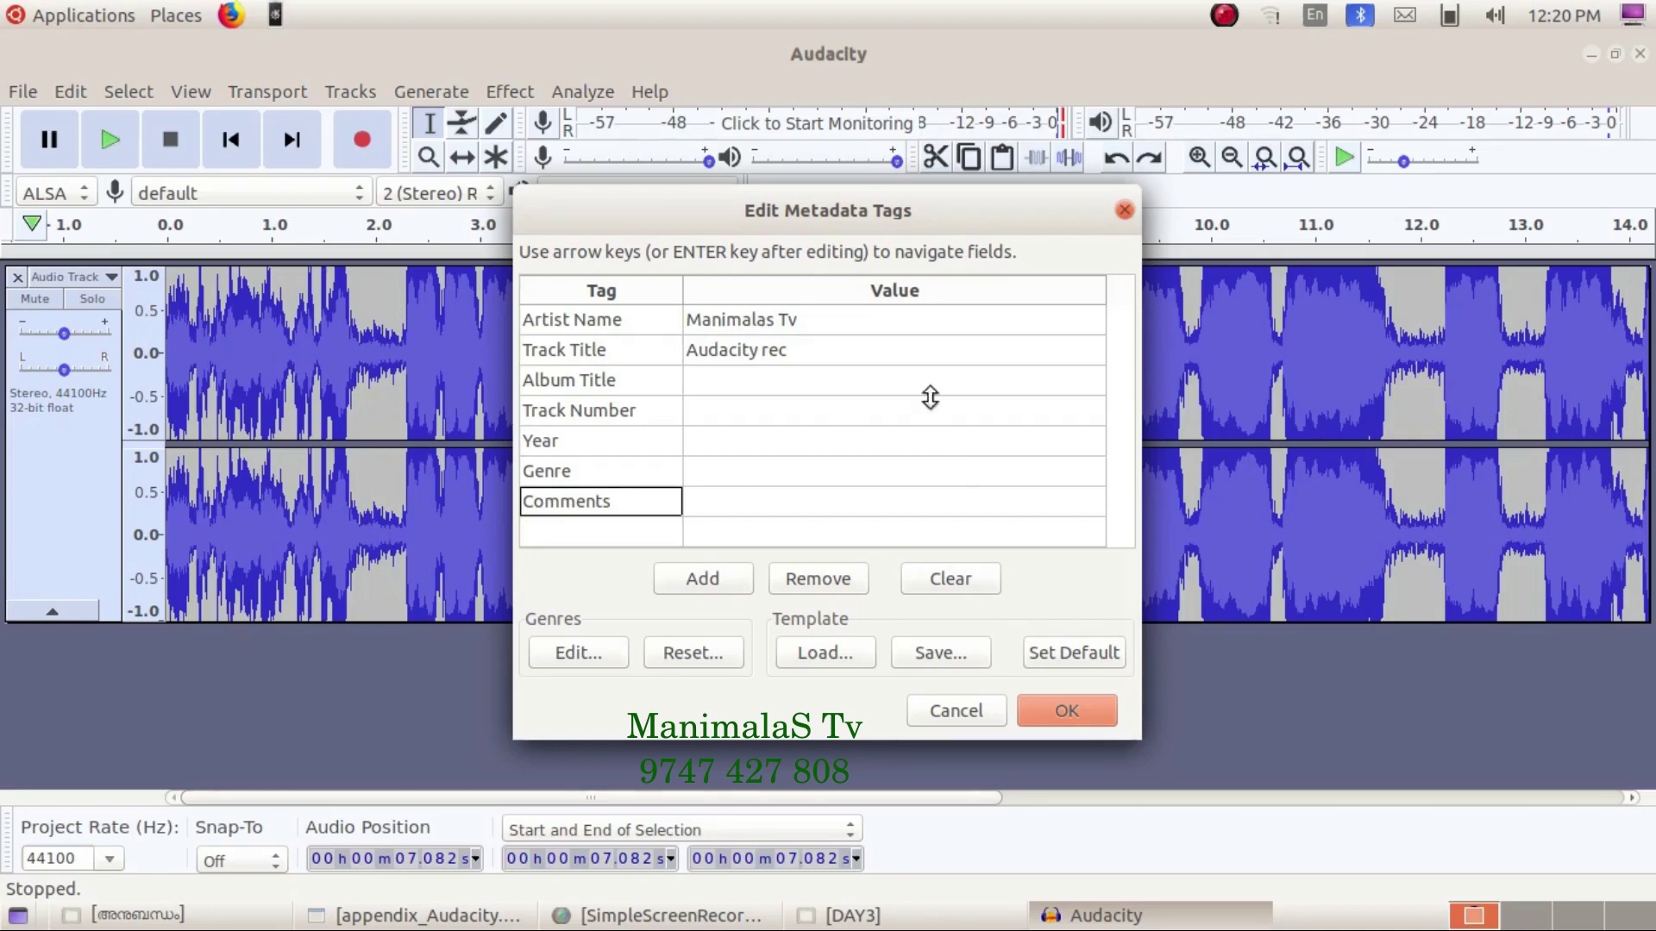
pyautogui.click(1074, 697)
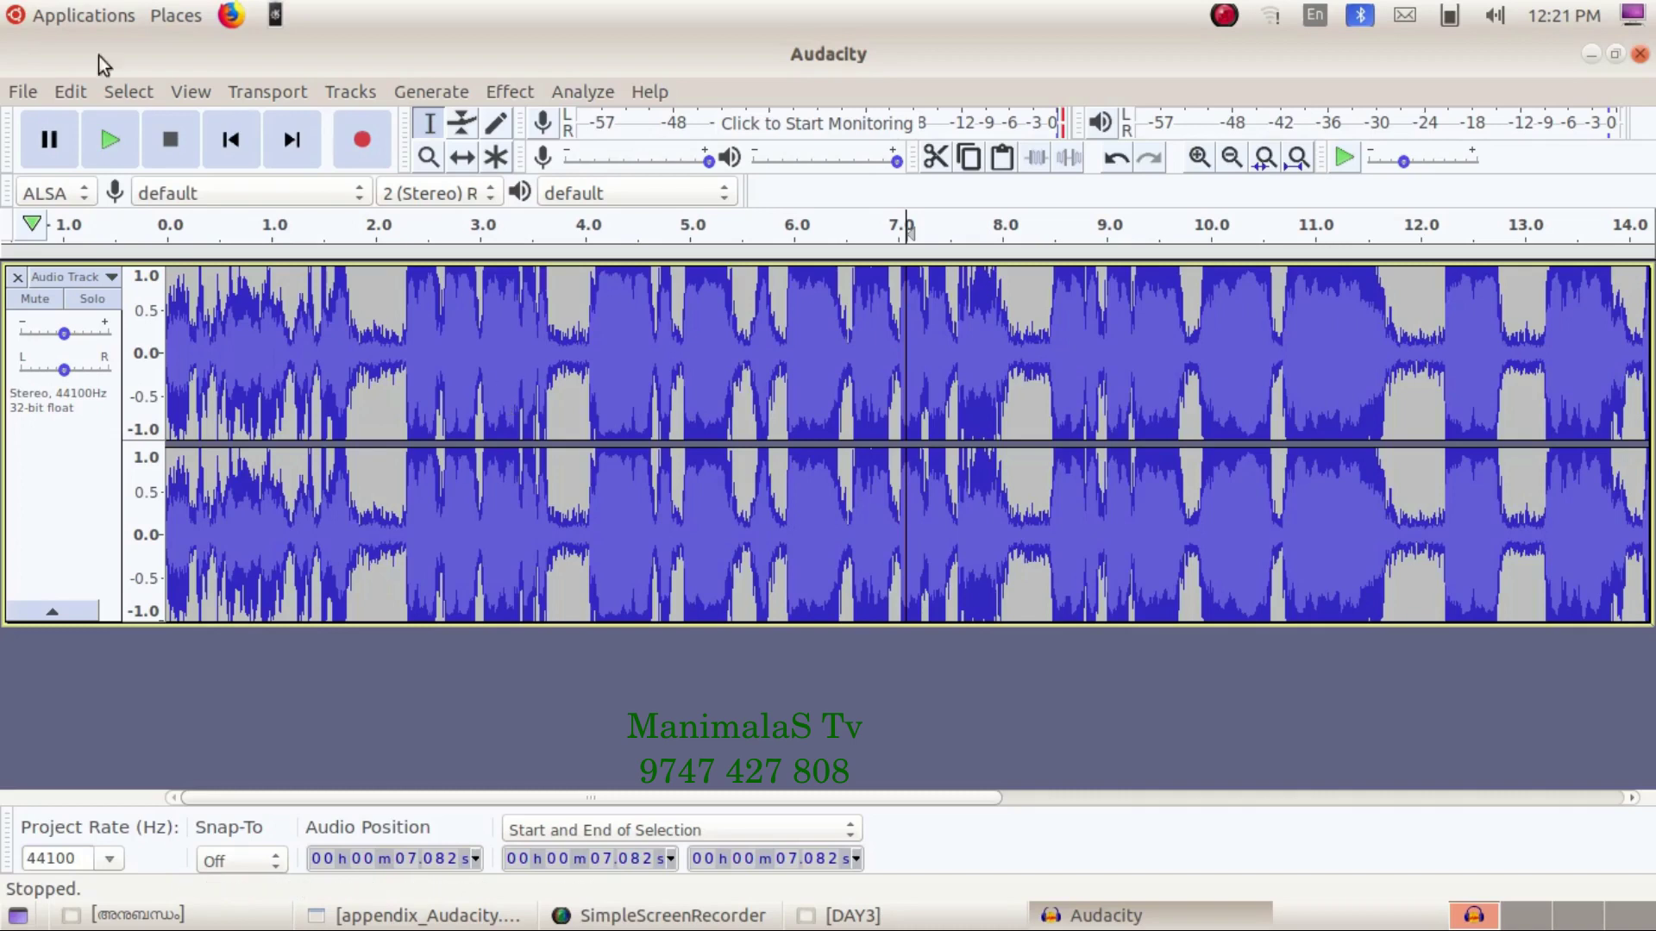
# - Select all of the recorded audio in the track and delete it
pyautogui.click(24, 93)
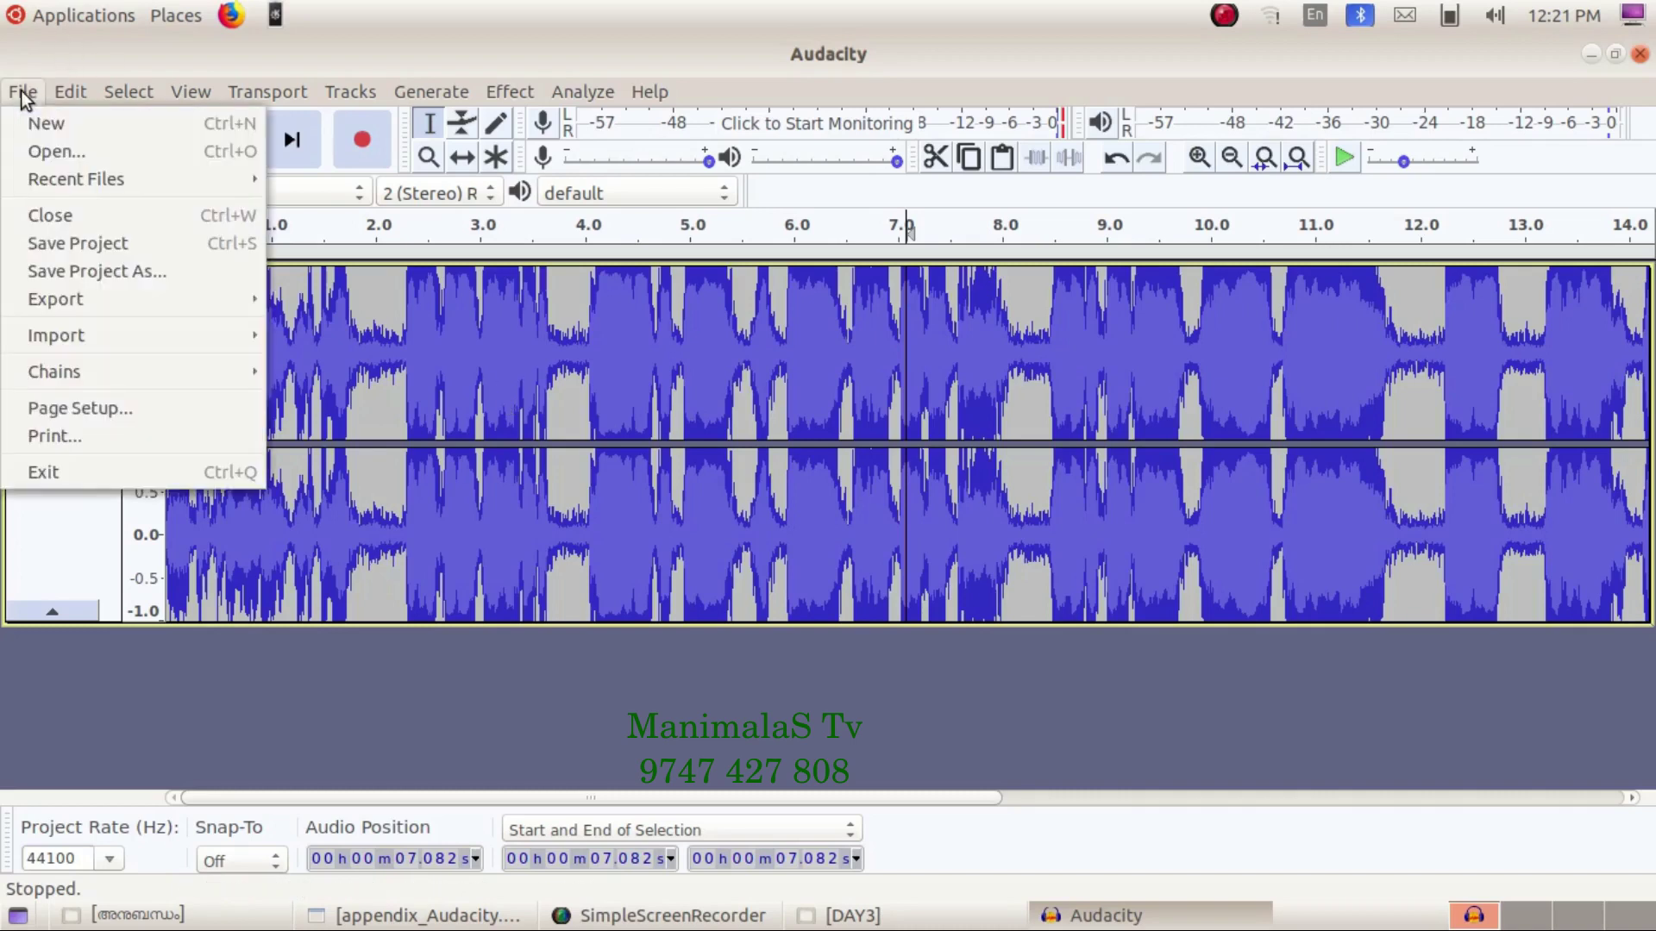
pyautogui.moveTo(97, 349)
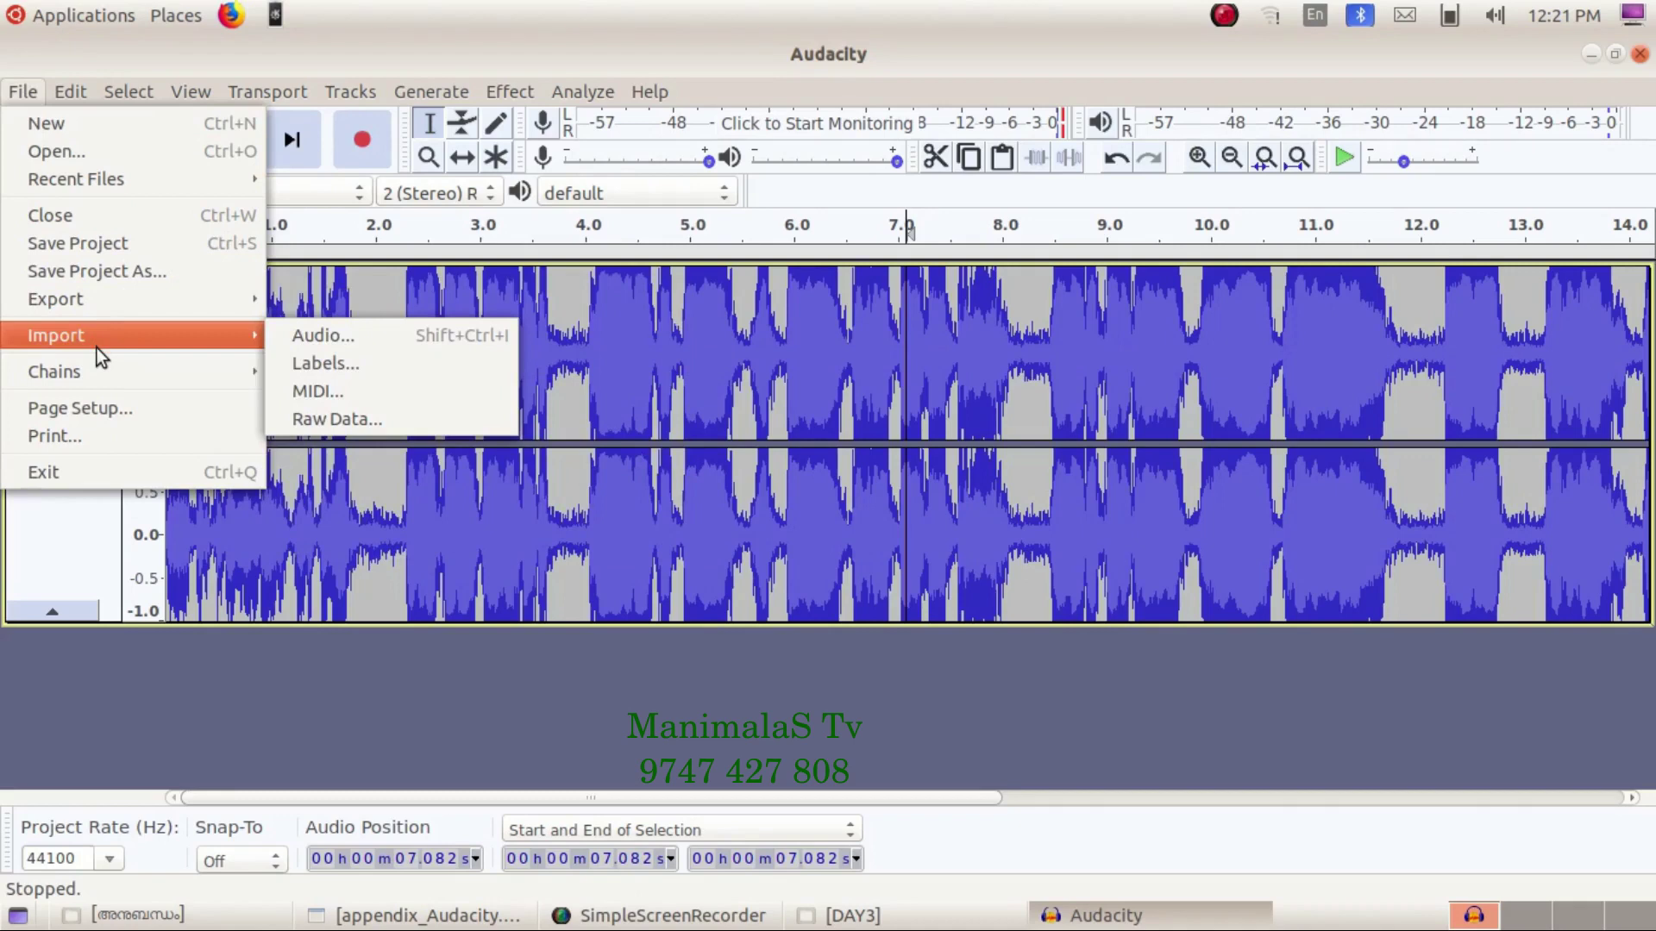
pyautogui.click(466, 535)
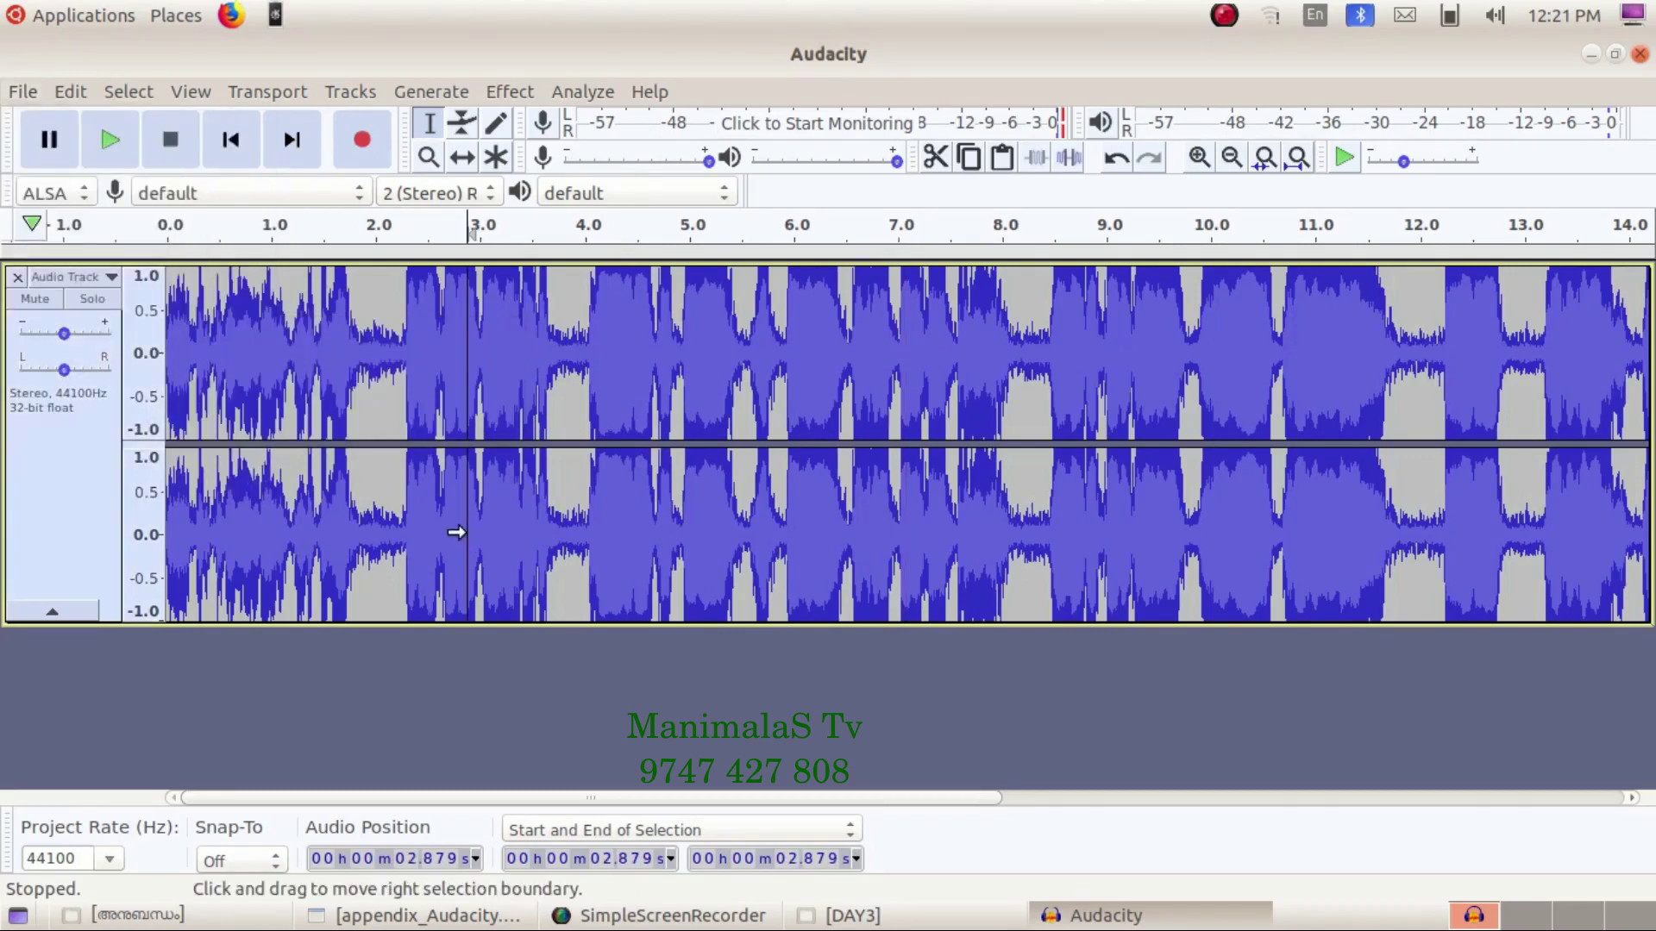
pyautogui.hotkey('ctrl', 'a')
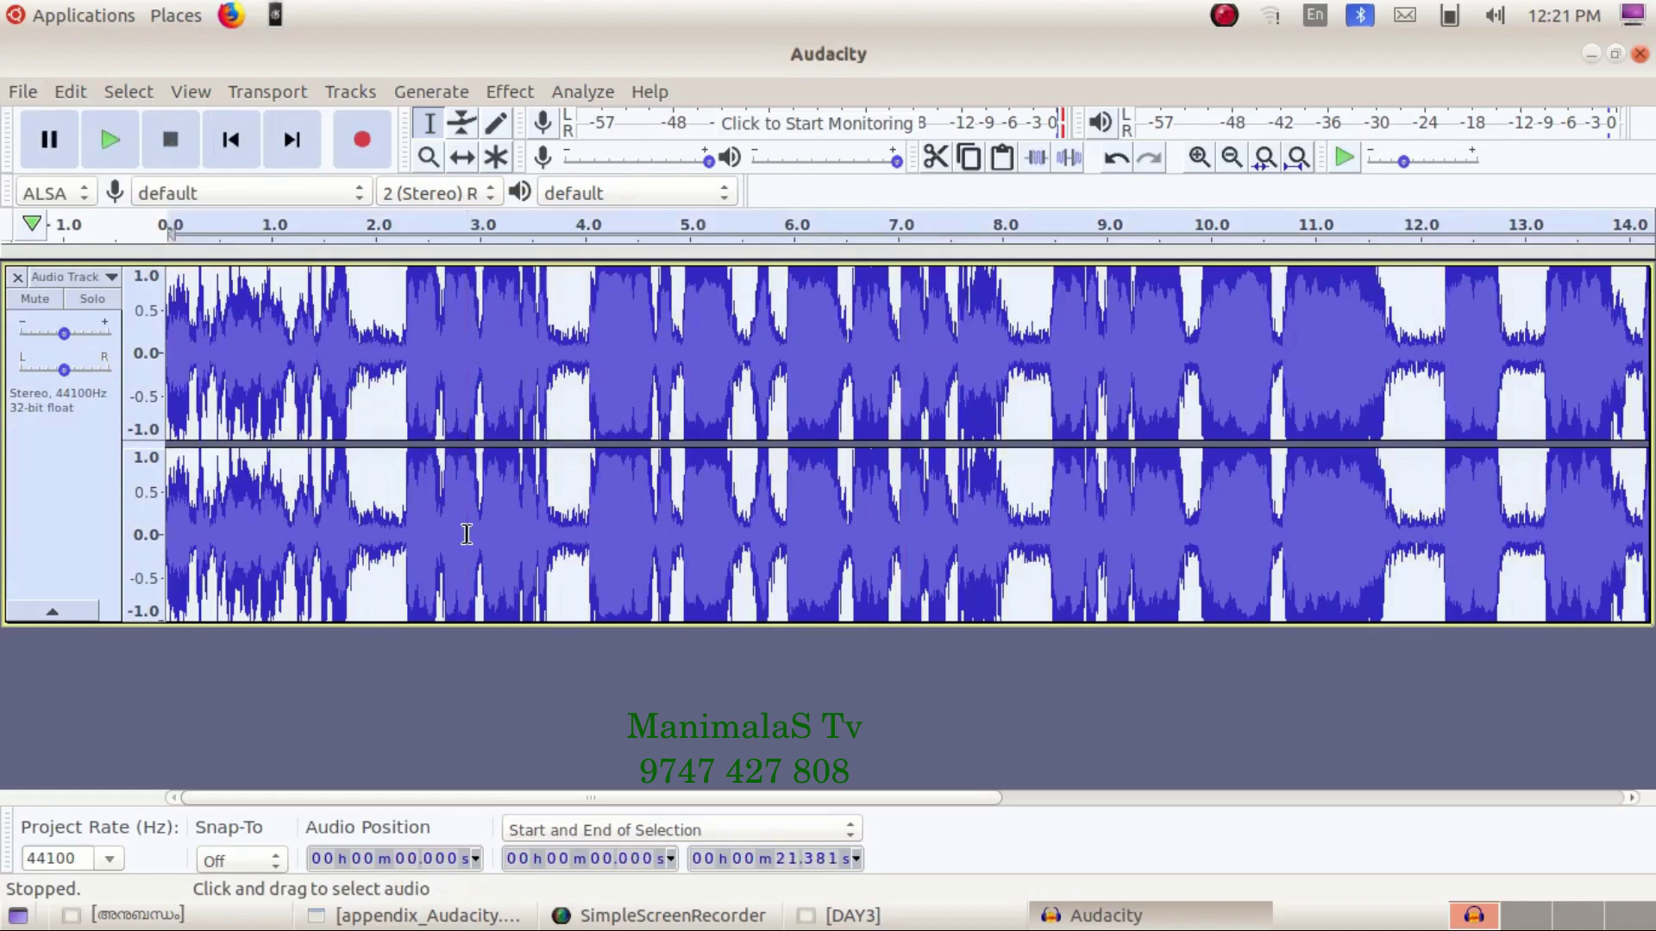
pyautogui.press('Delete')
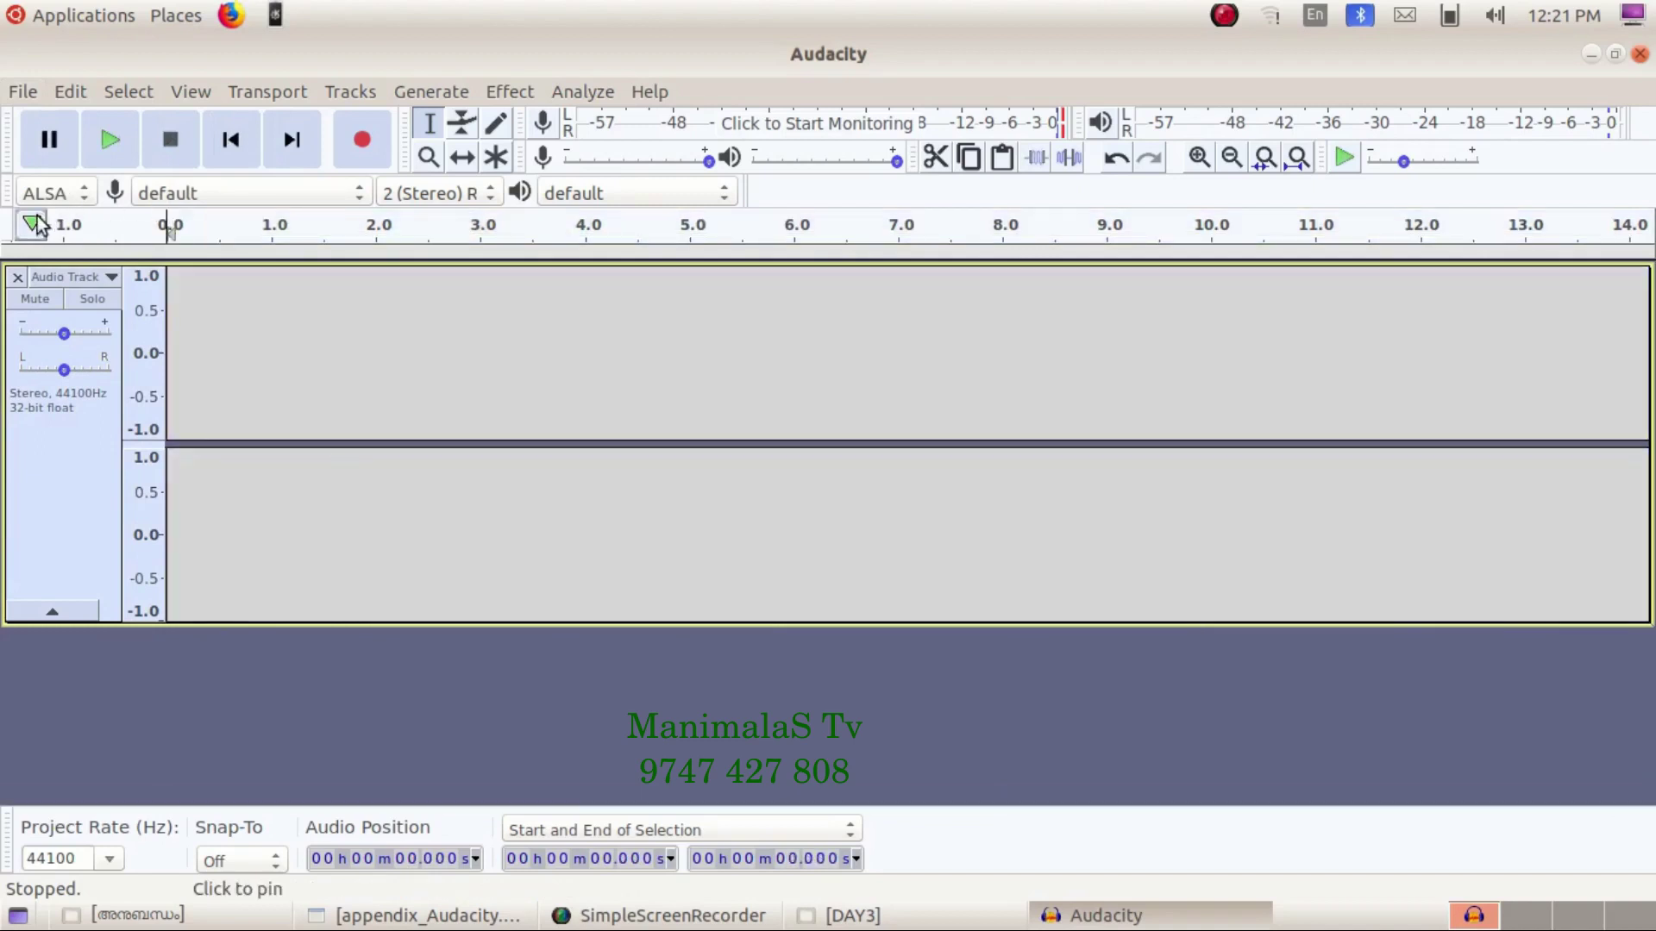
# - Start an audio import and browse to the Resources/DAY3/Activity_3.3 folder on the store drive
pyautogui.click(21, 93)
pyautogui.moveTo(70, 300)
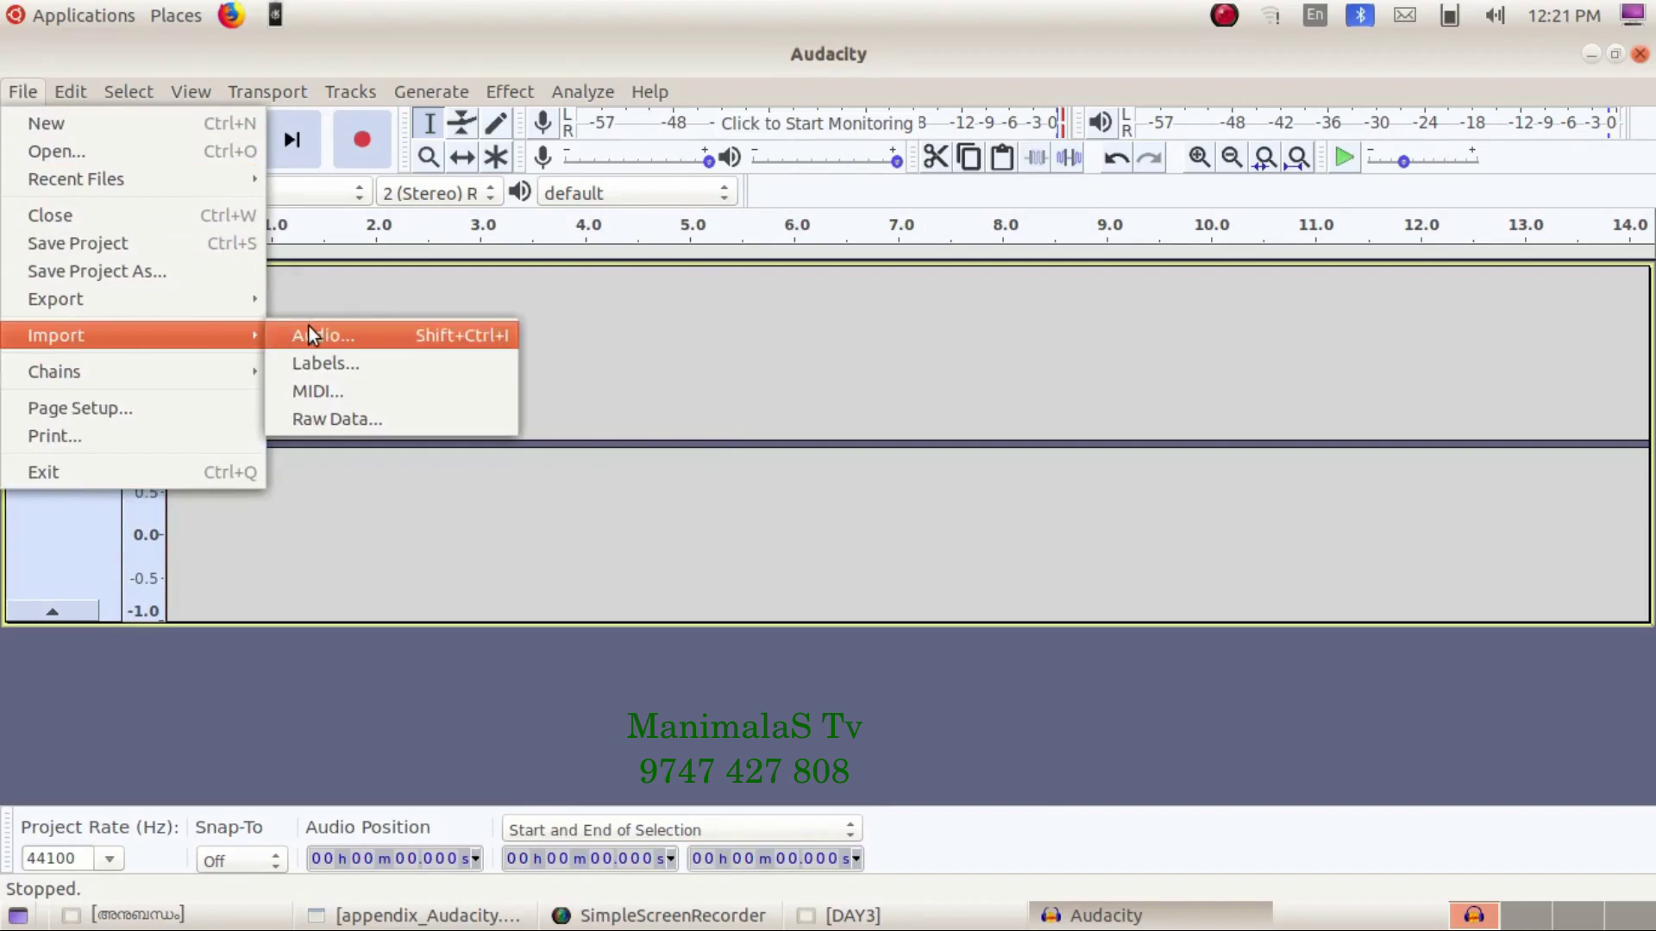
pyautogui.click(311, 326)
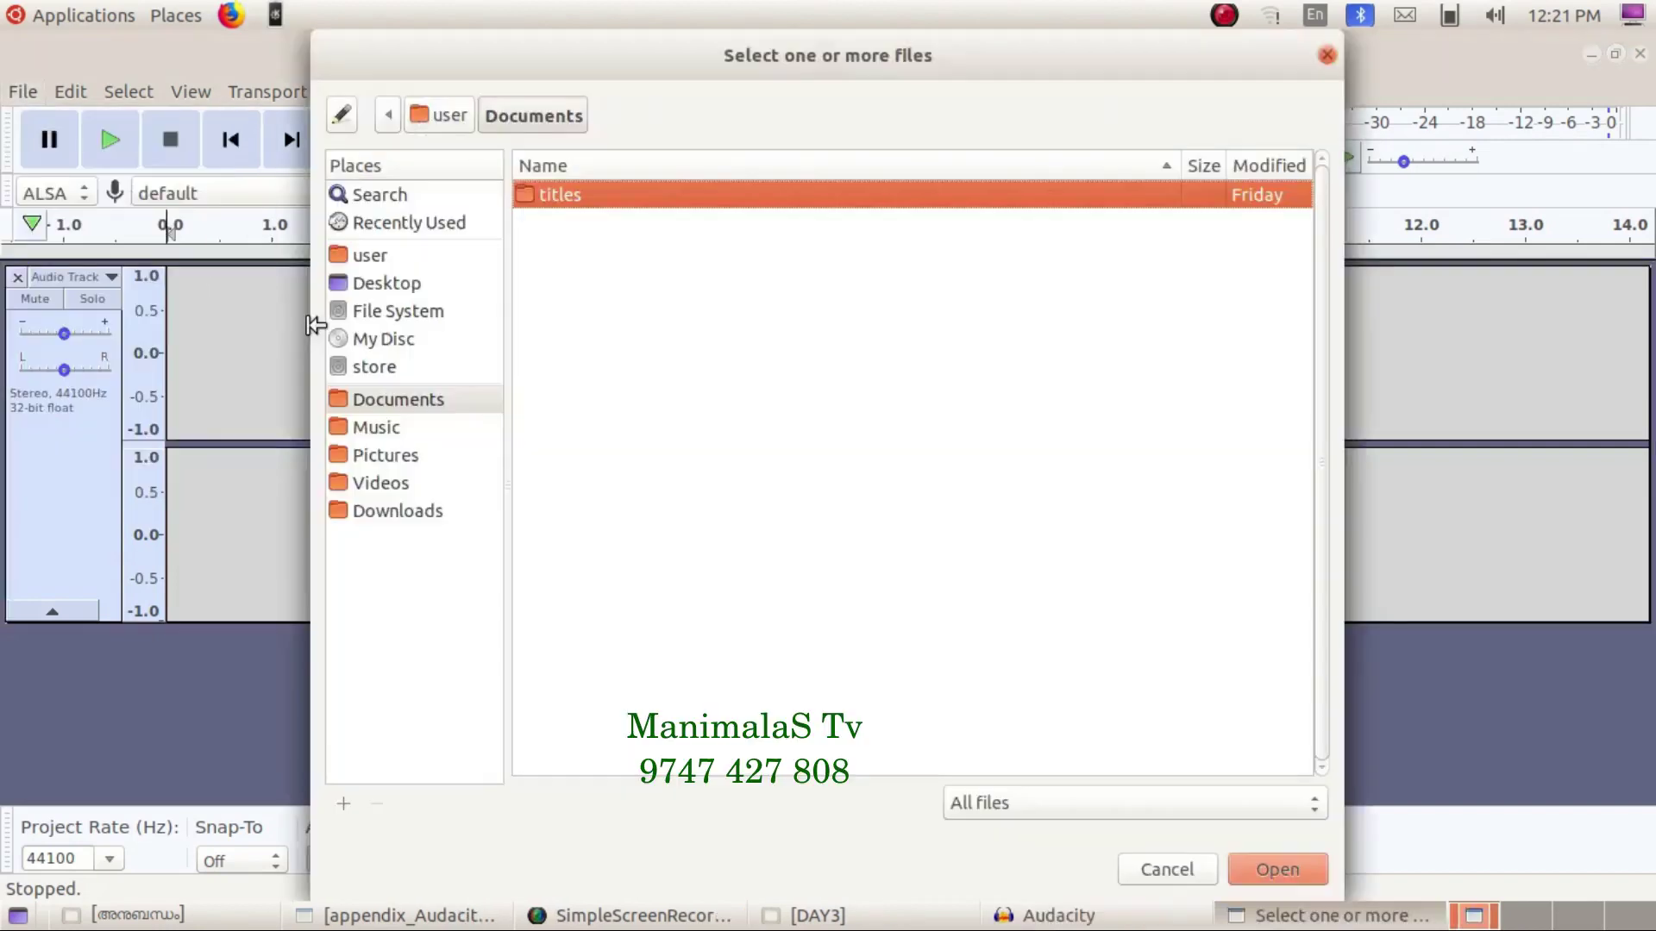
pyautogui.doubleClick(592, 194)
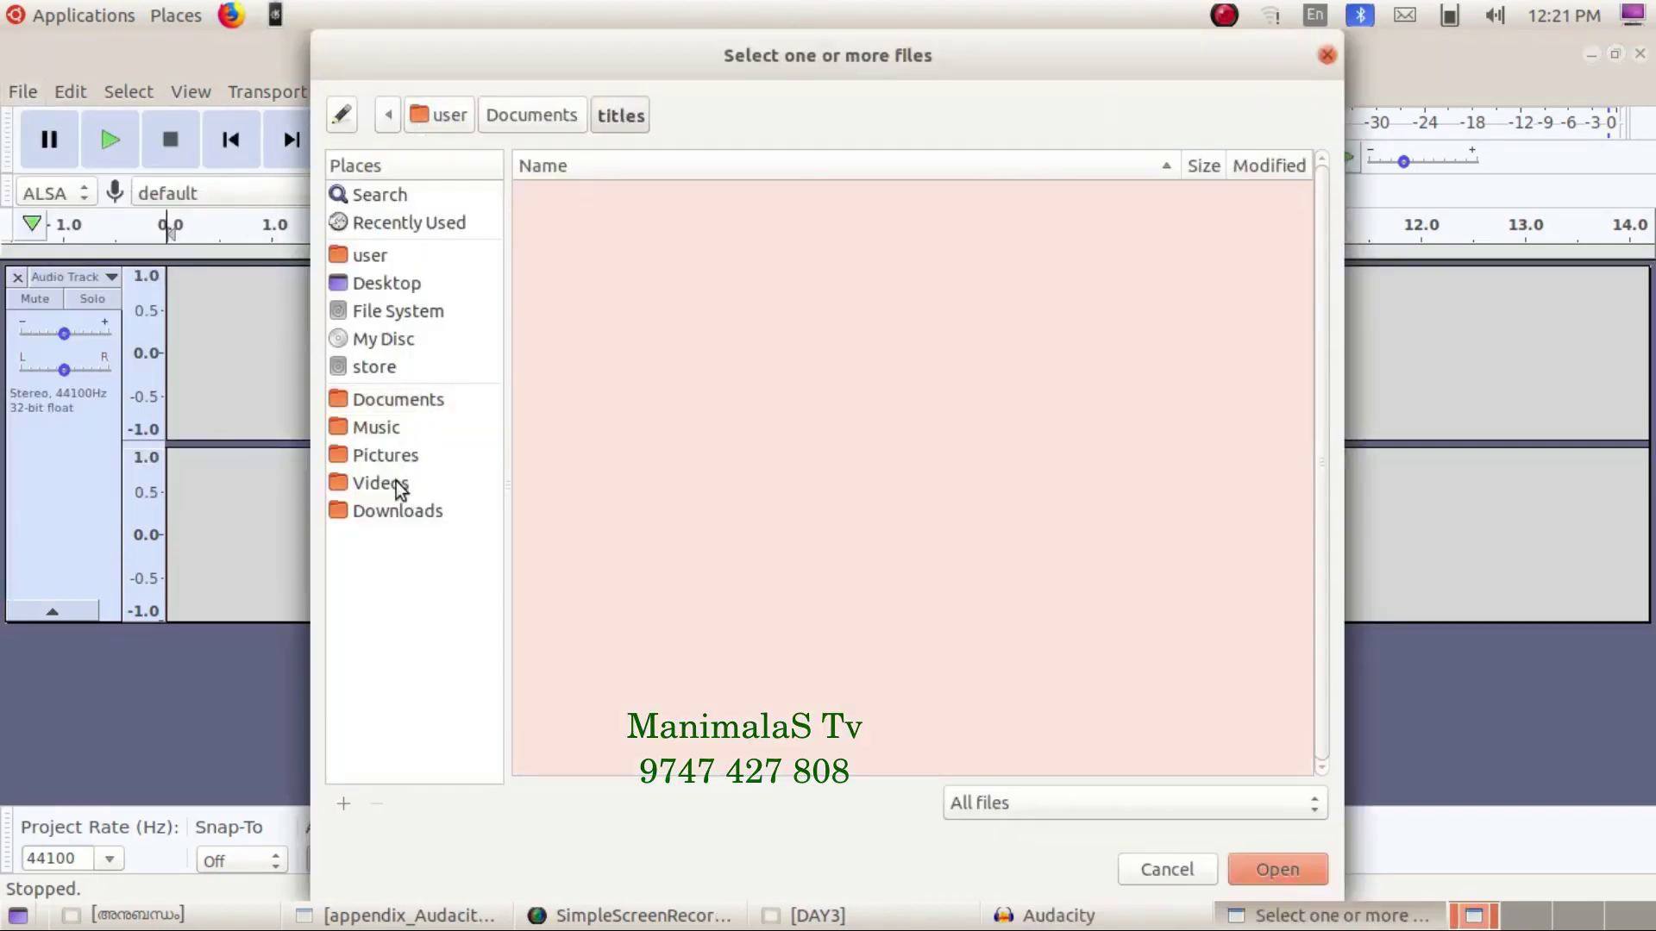
pyautogui.click(382, 366)
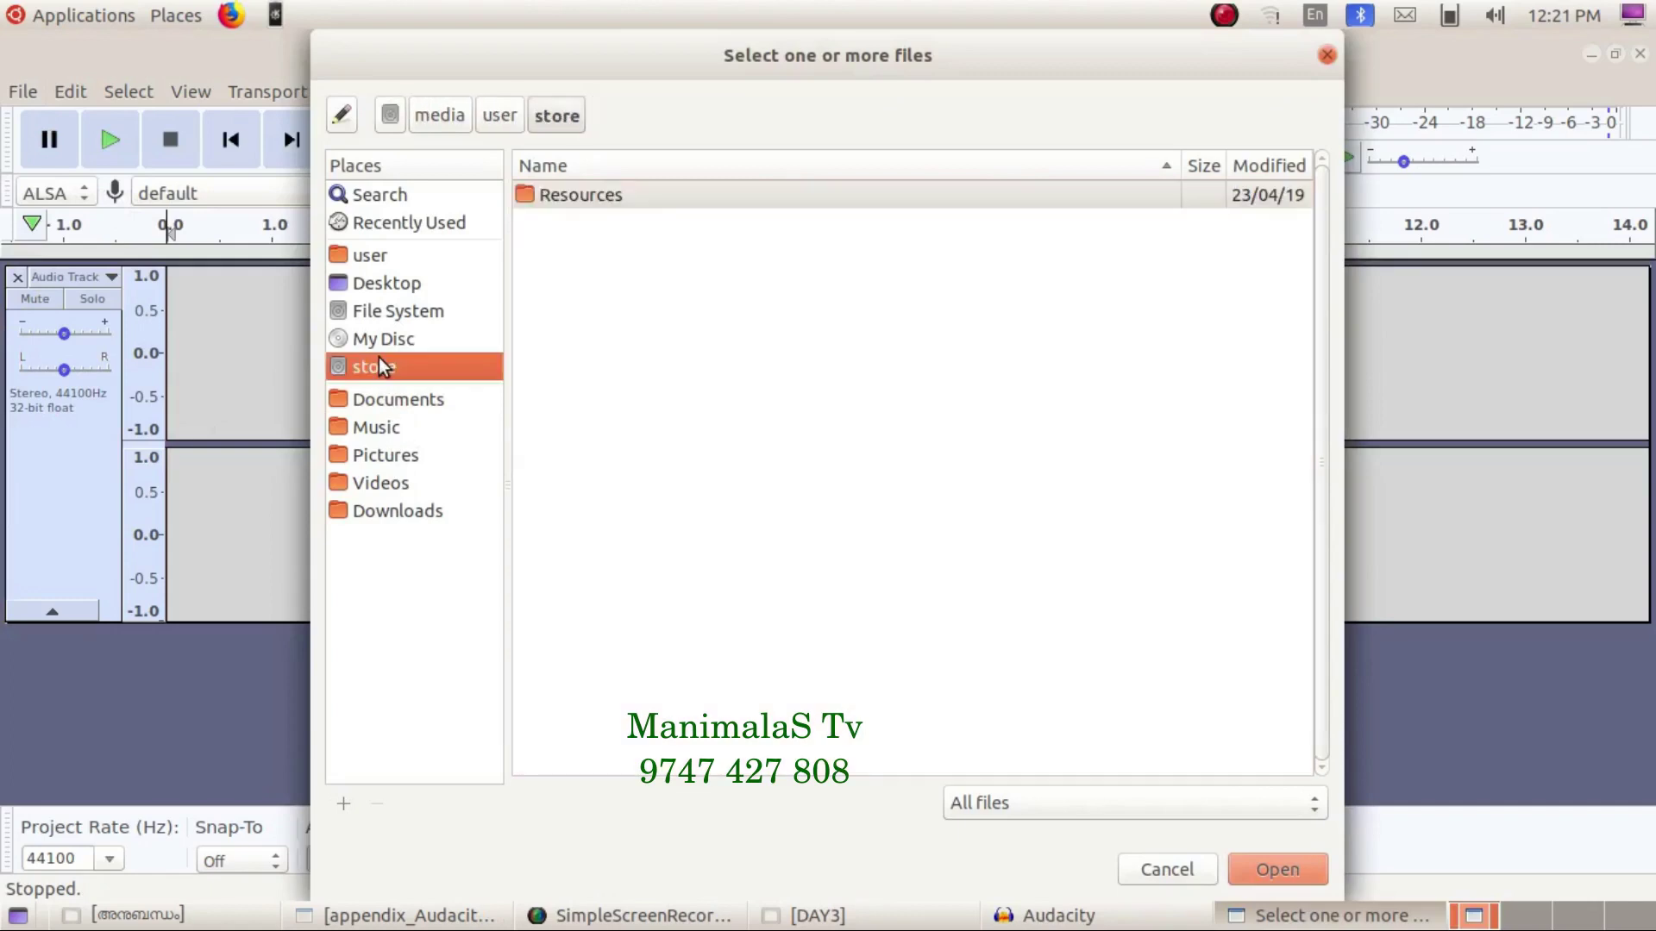
pyautogui.doubleClick(535, 194)
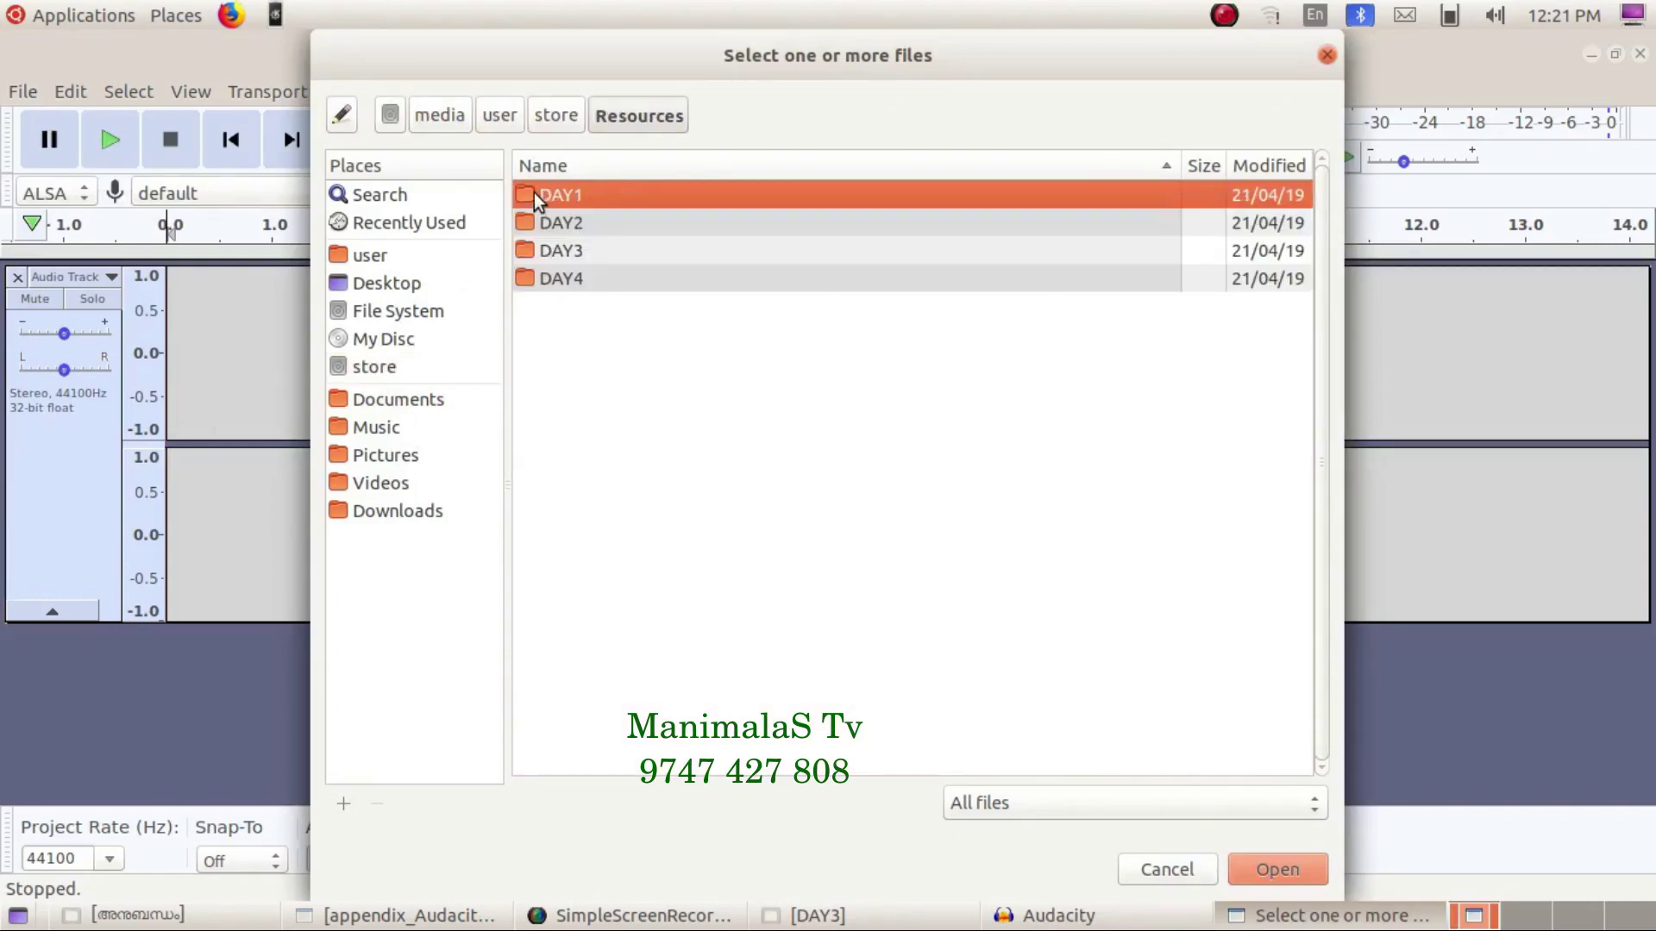
pyautogui.doubleClick(546, 251)
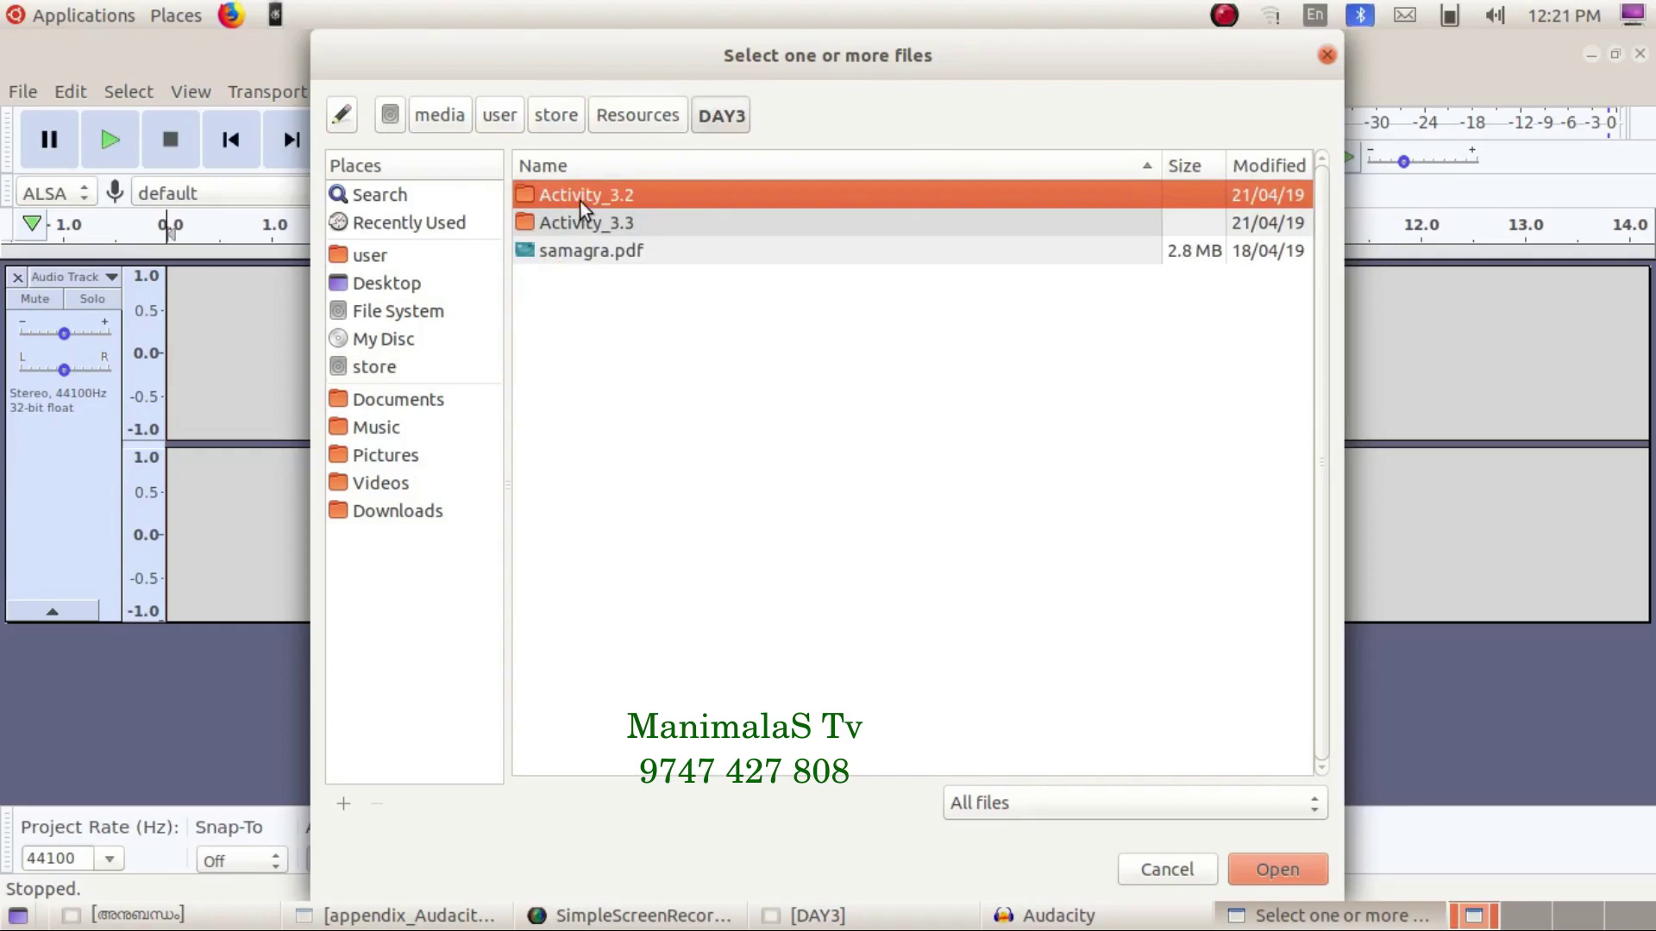
pyautogui.click(582, 224)
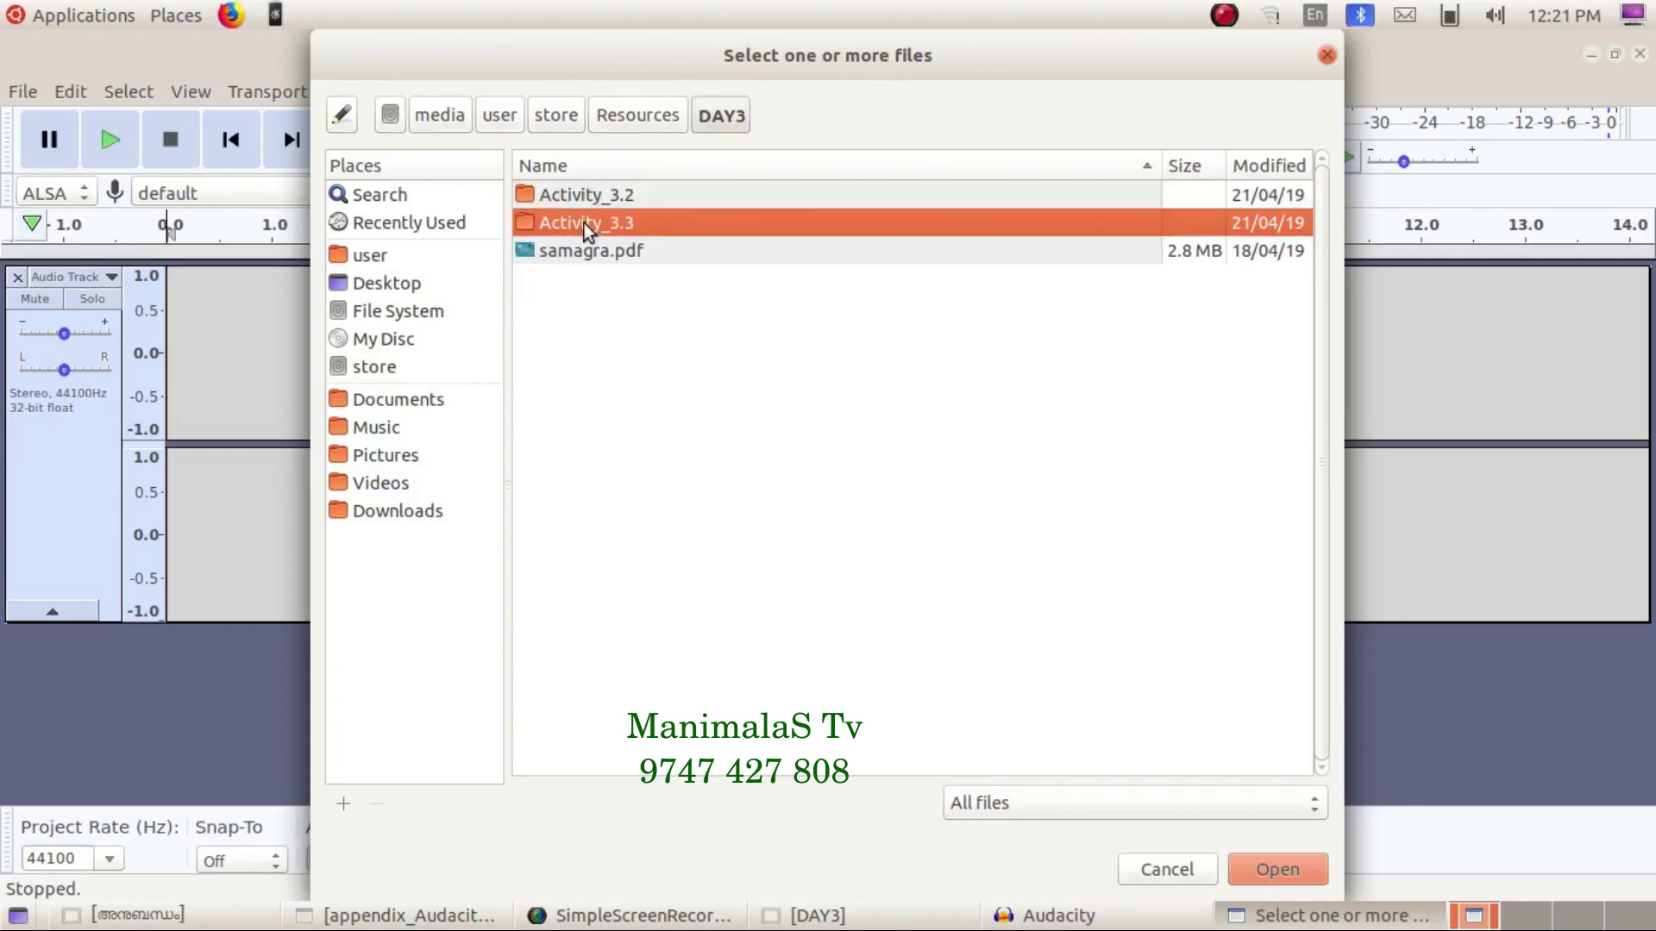
pyautogui.doubleClick(582, 225)
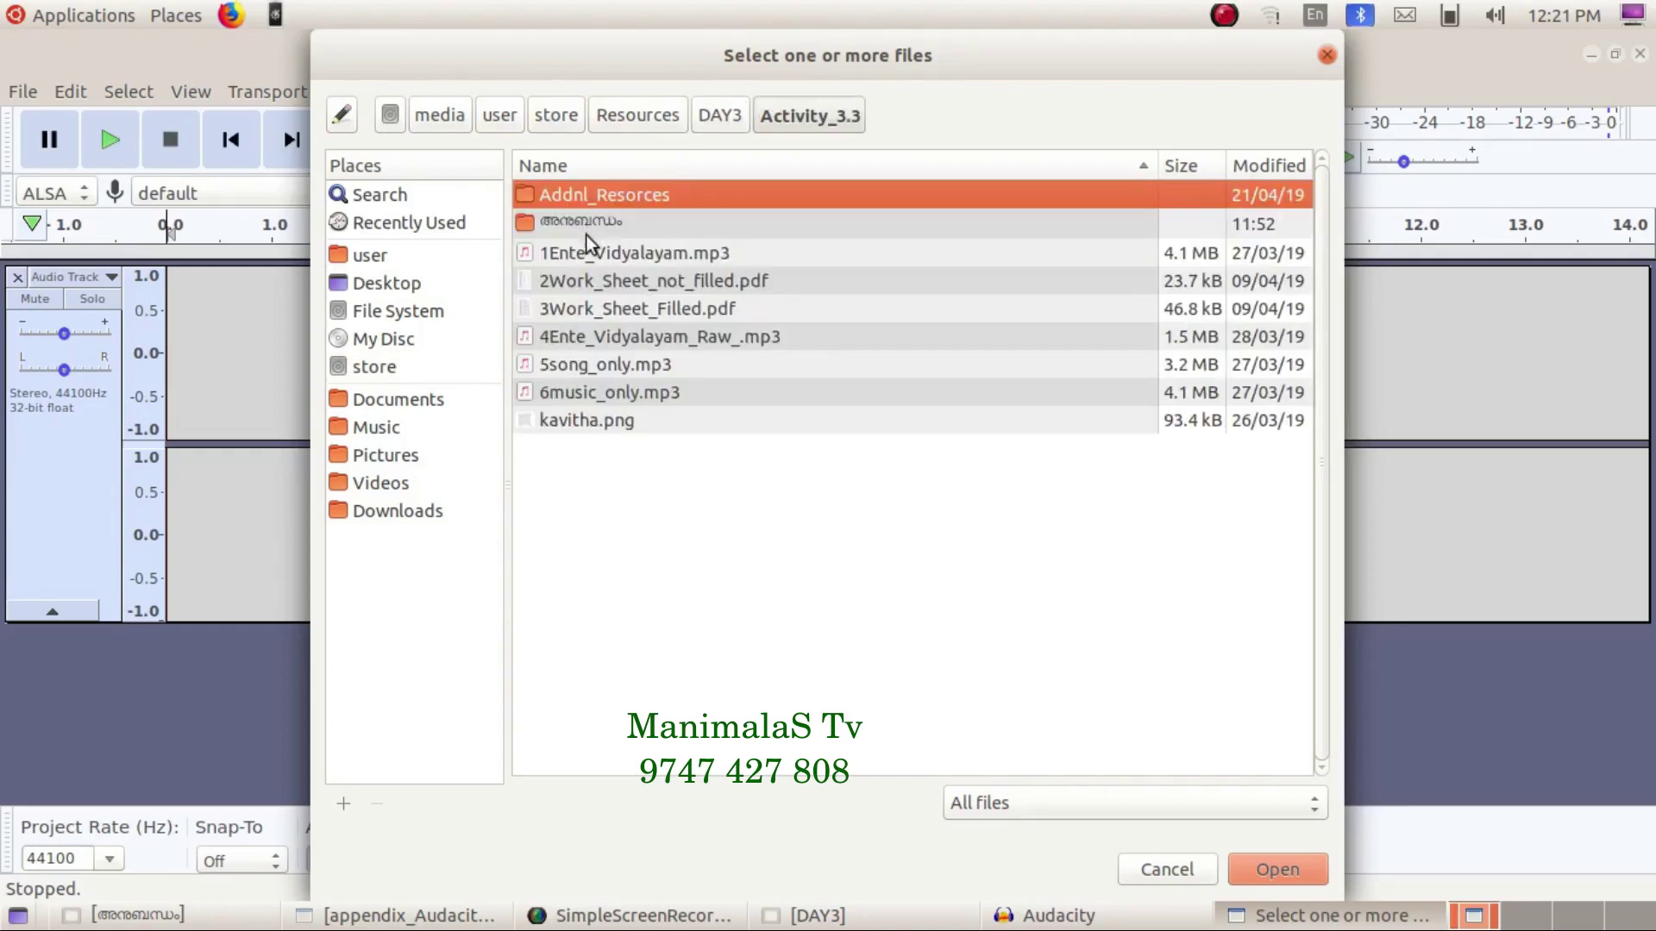
# - Import 5song_only.mp3 and 6music_only.mp3 together as new tracks
pyautogui.click(618, 336)
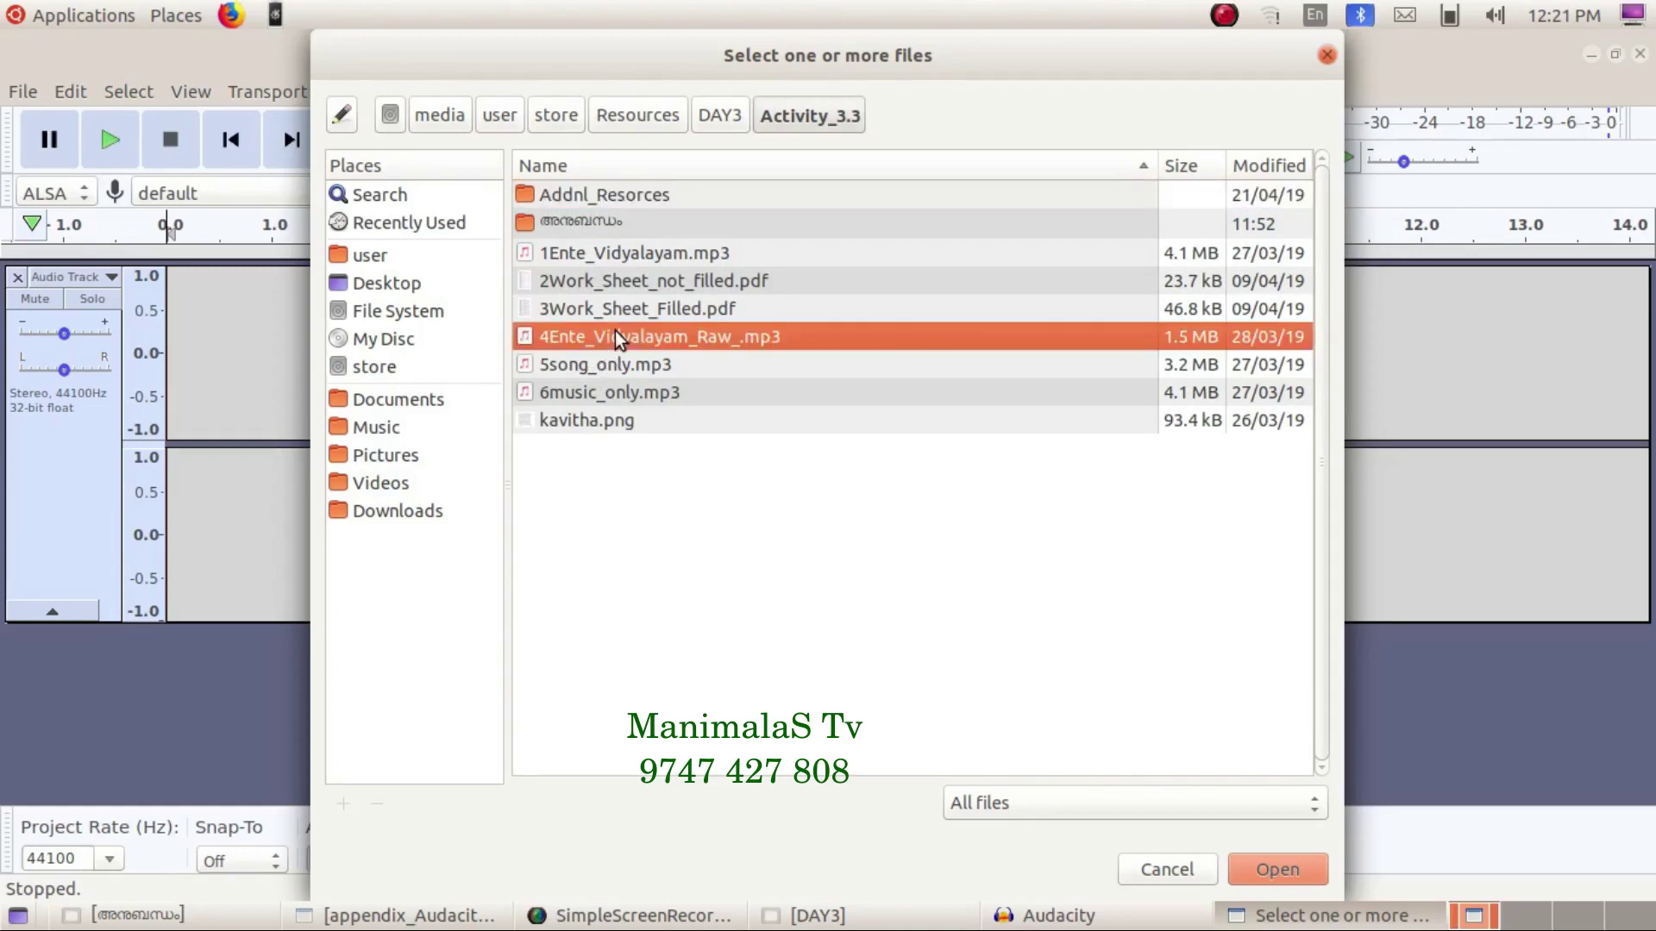
pyautogui.click(618, 364)
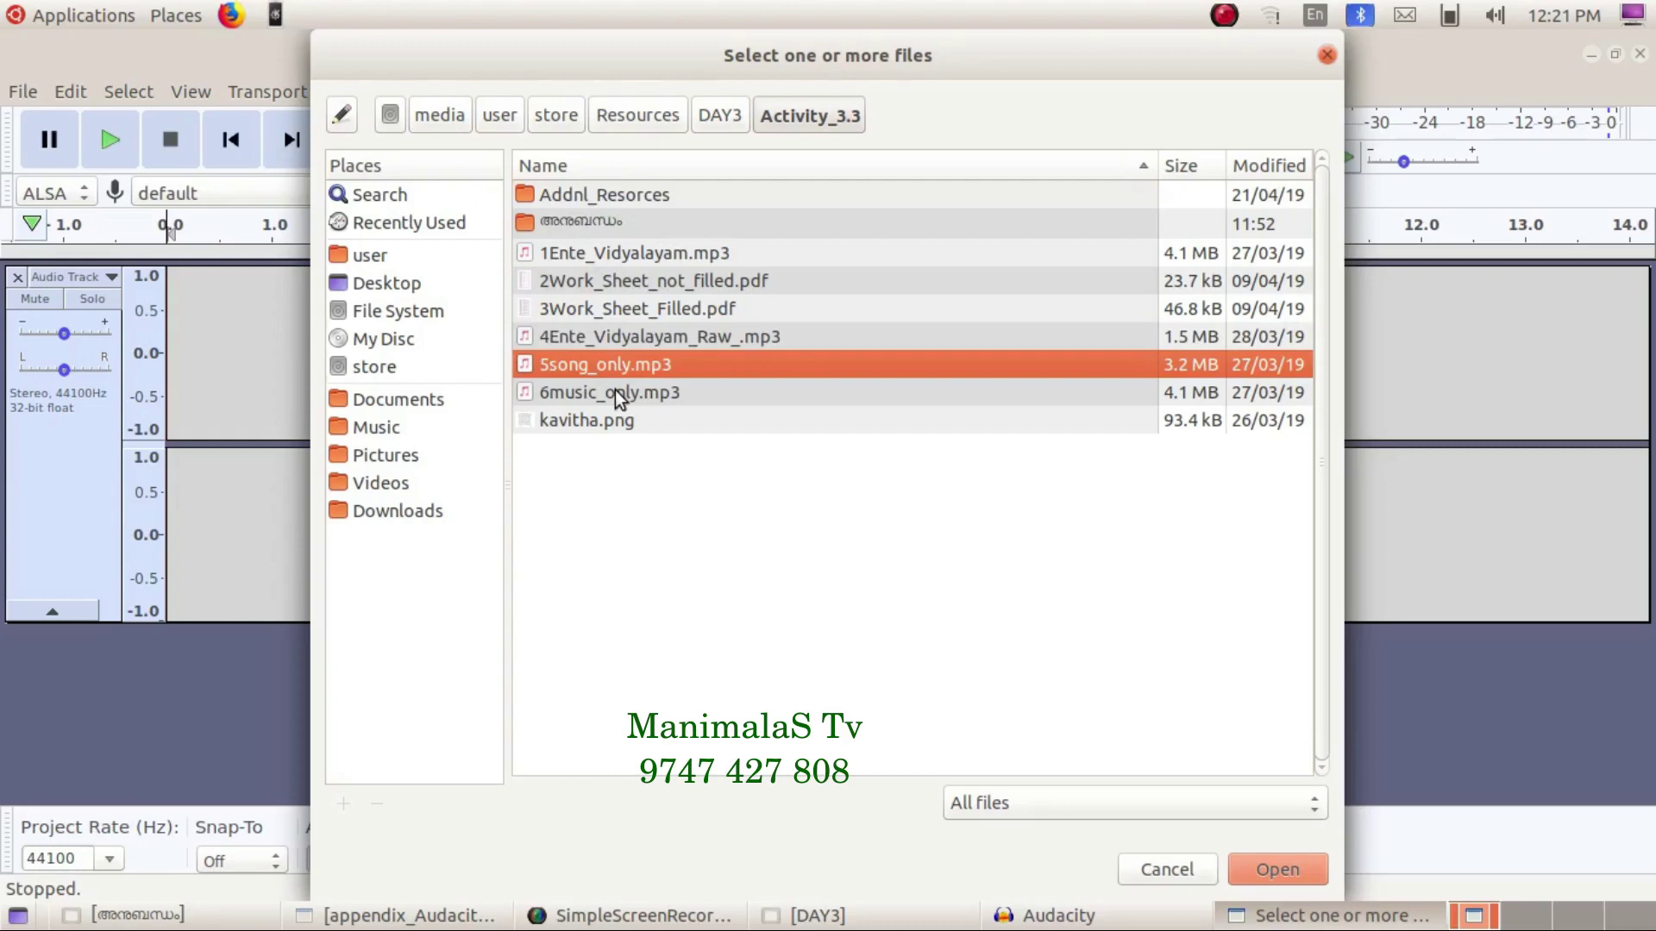
pyautogui.keyDown('ctrl'); pyautogui.click(614, 393); pyautogui.keyUp('ctrl')
pyautogui.click(1264, 876)
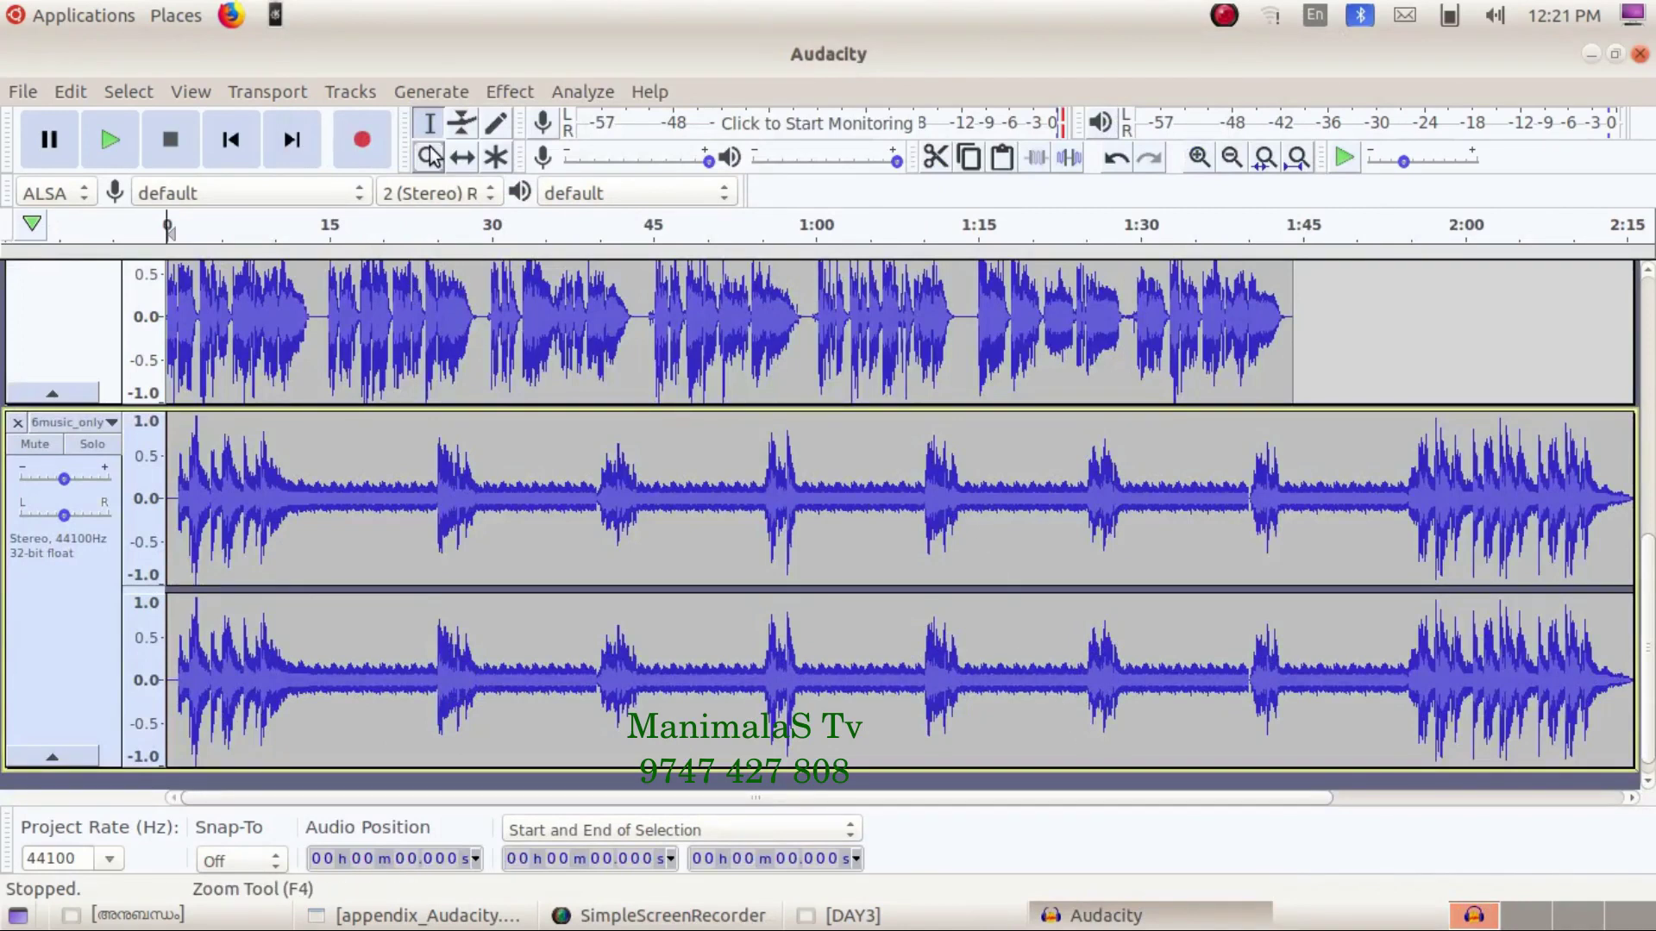
# - Shift the 5song_only clip to start at about 14 seconds with the Time Shift tool, and play the mix from about 3 seconds
pyautogui.click(462, 157)
pyautogui.moveTo(457, 281); pyautogui.dragTo(605, 336)
pyautogui.scroll(5, 606, 336)
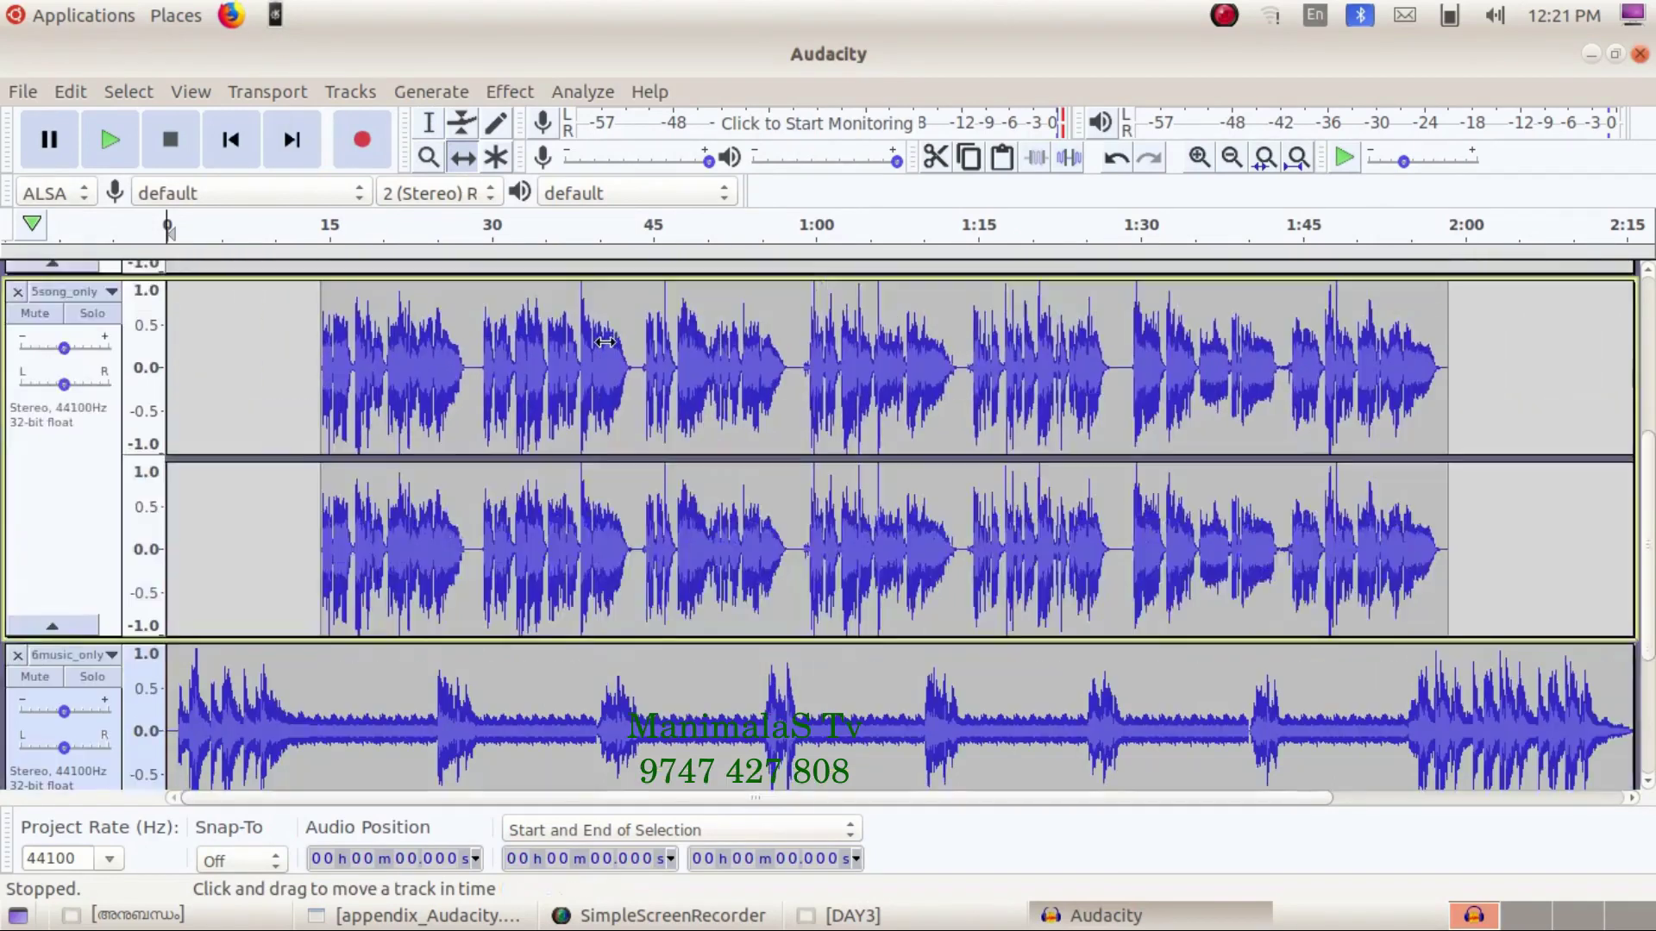
pyautogui.click(200, 226)
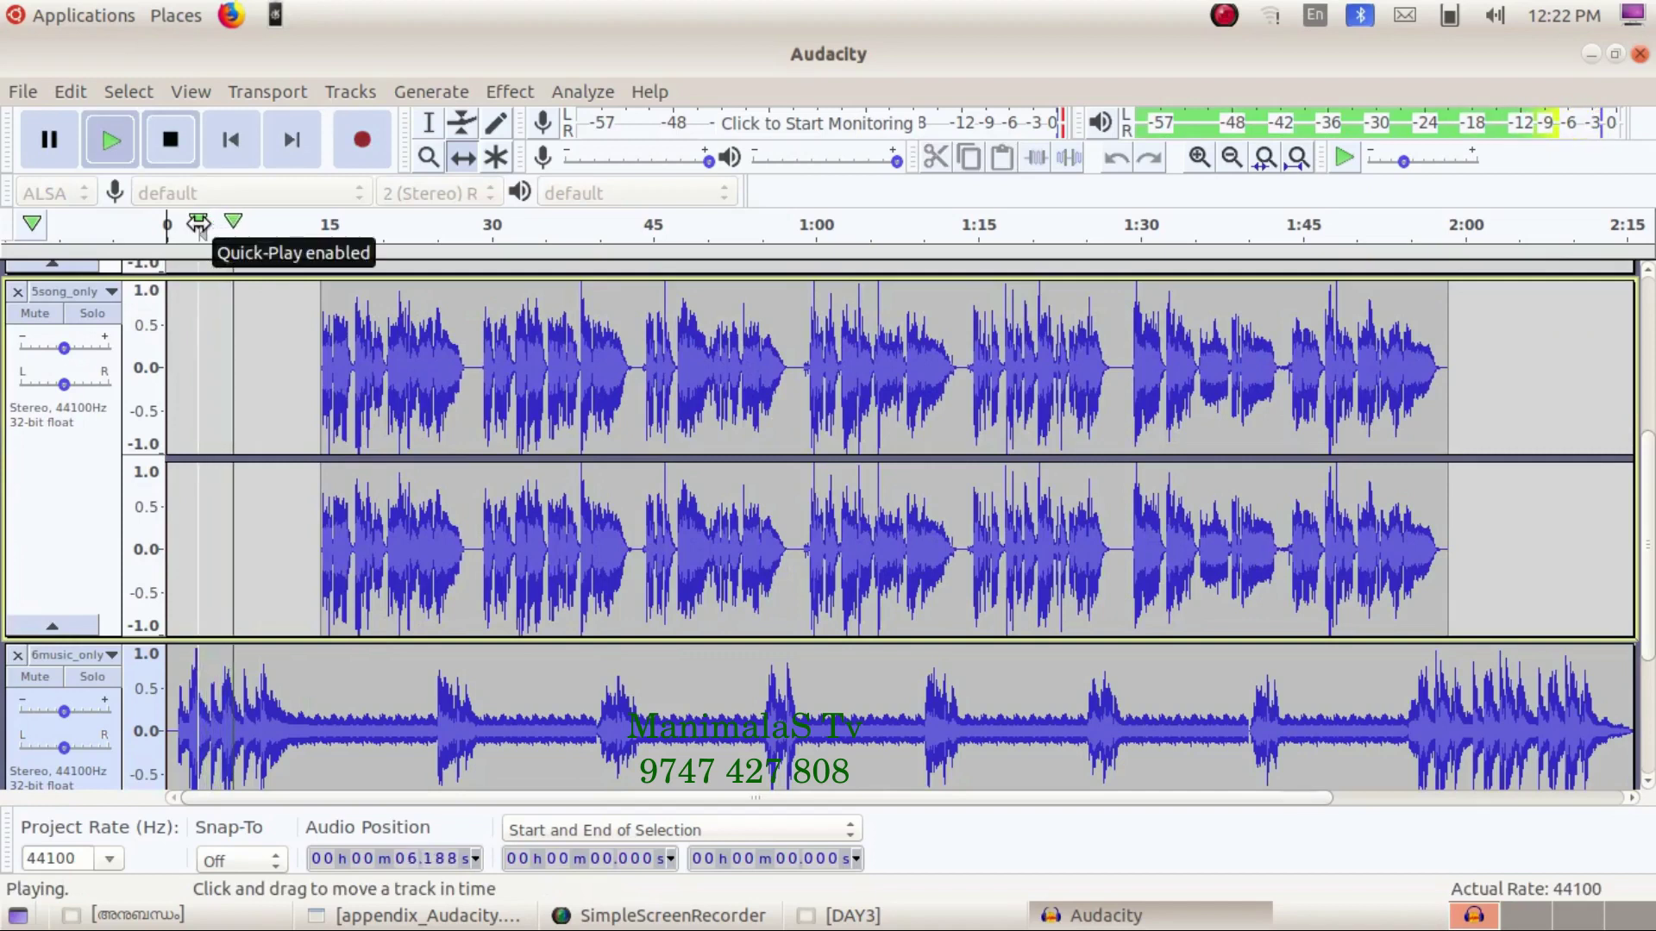
# - Listen to the mix while viewing both tracks, and replay it from the beginning and from about 1:09
pyautogui.press('XF86AudioRaiseVolume')
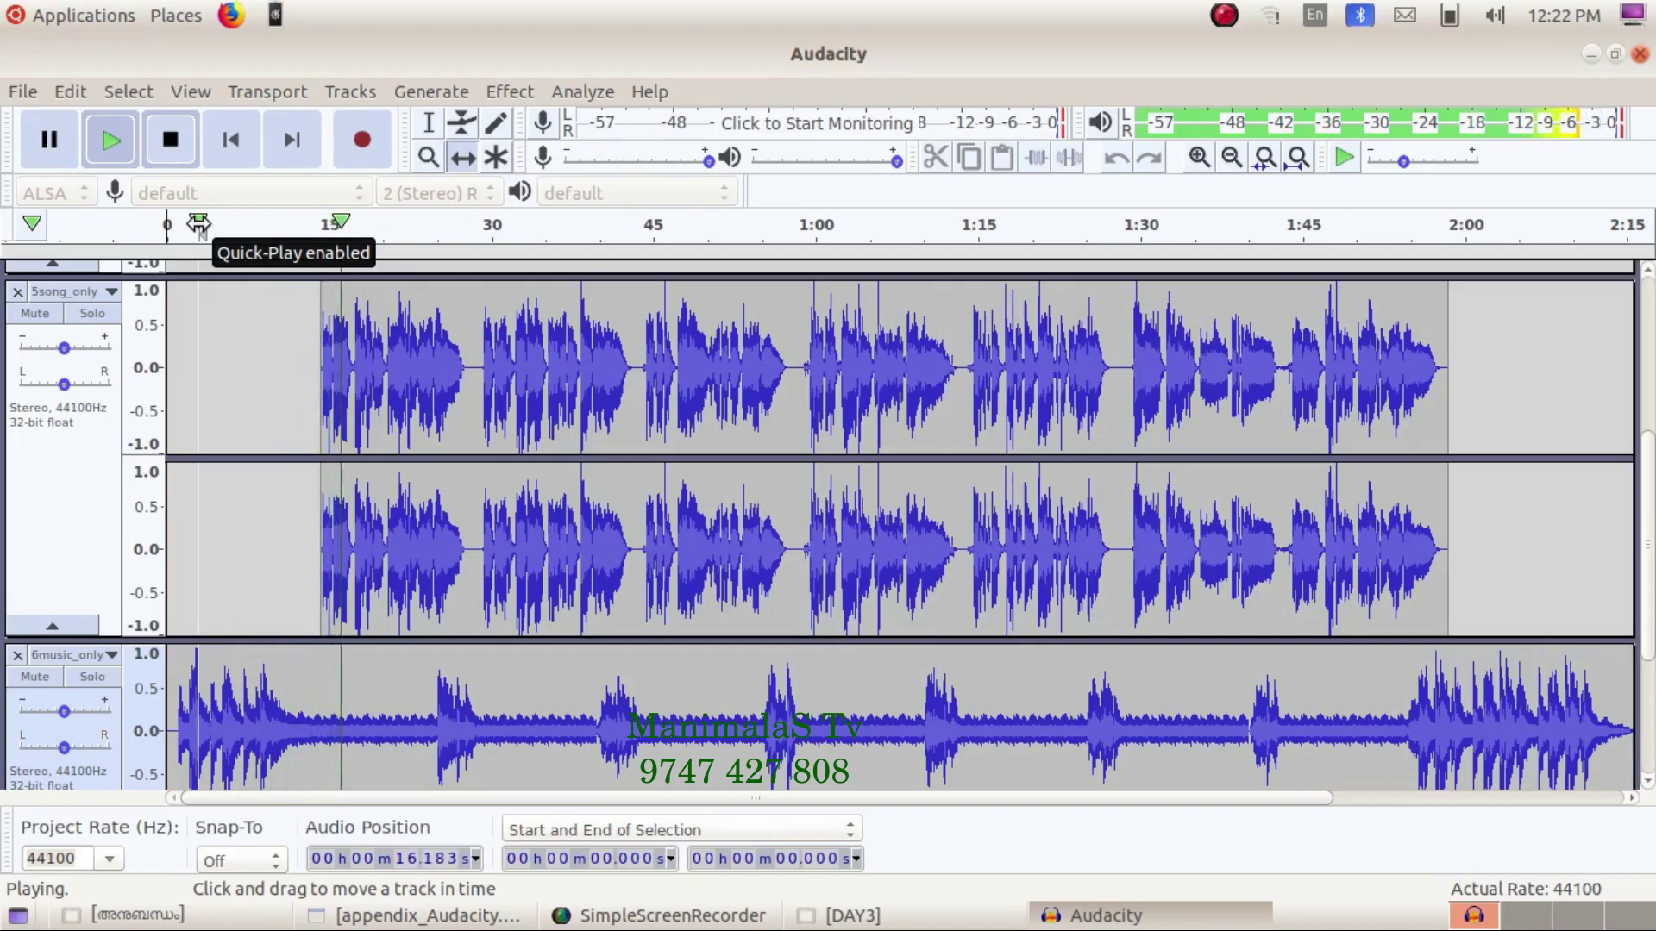
pyautogui.click(377, 381)
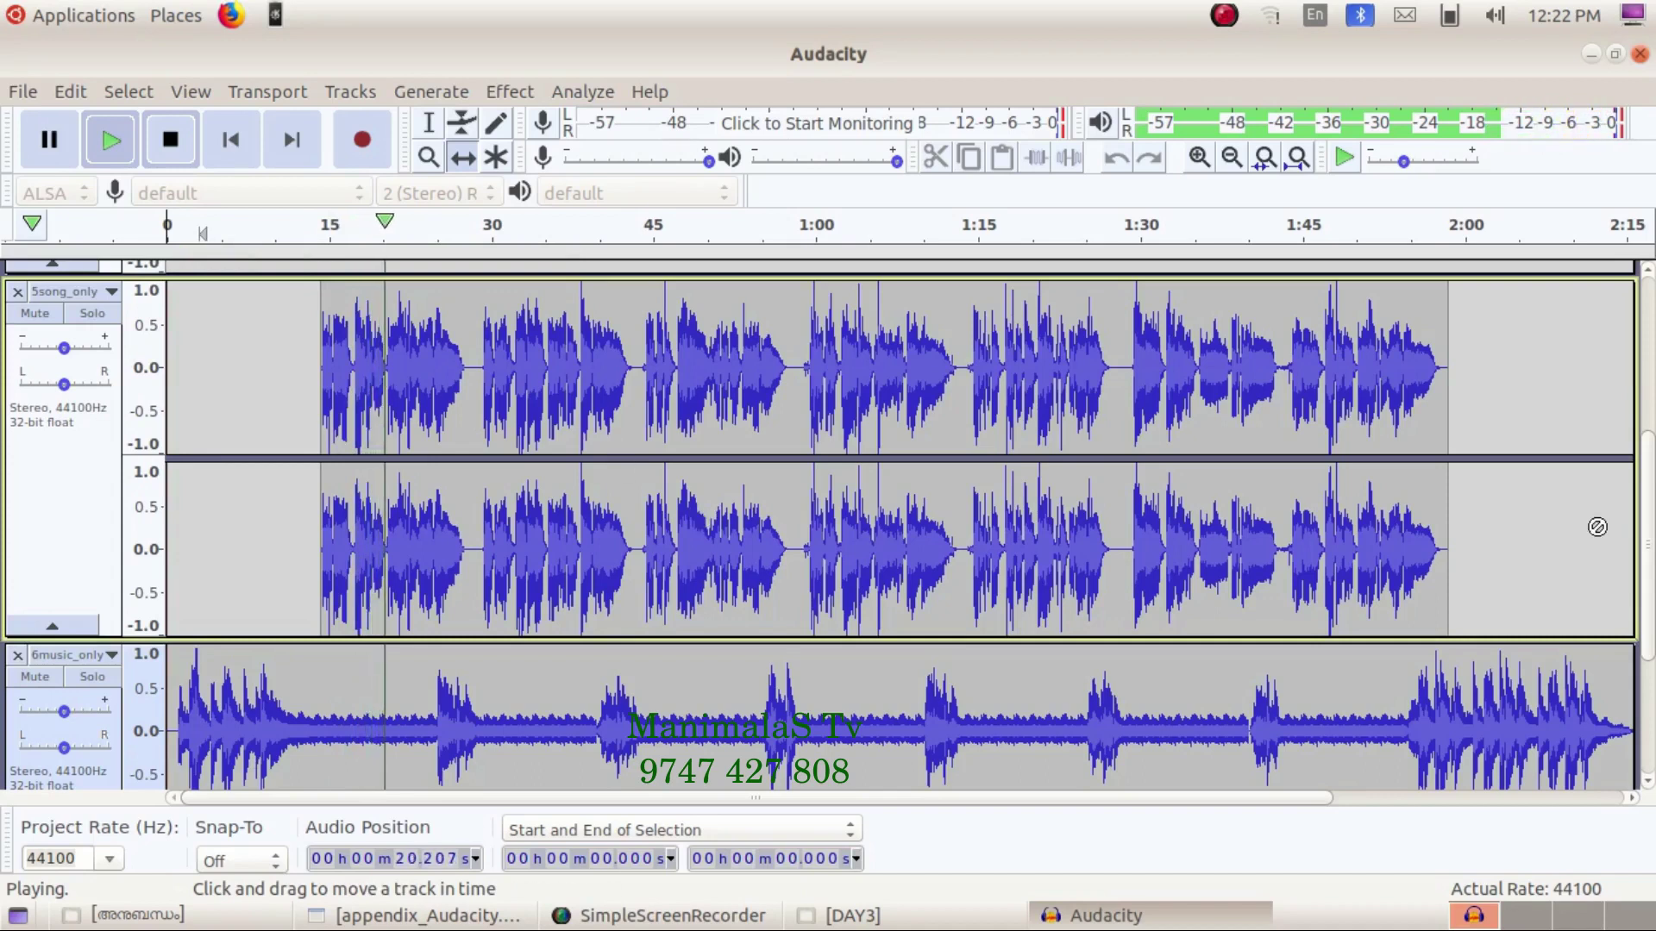
pyautogui.scroll(-2, 1649, 561)
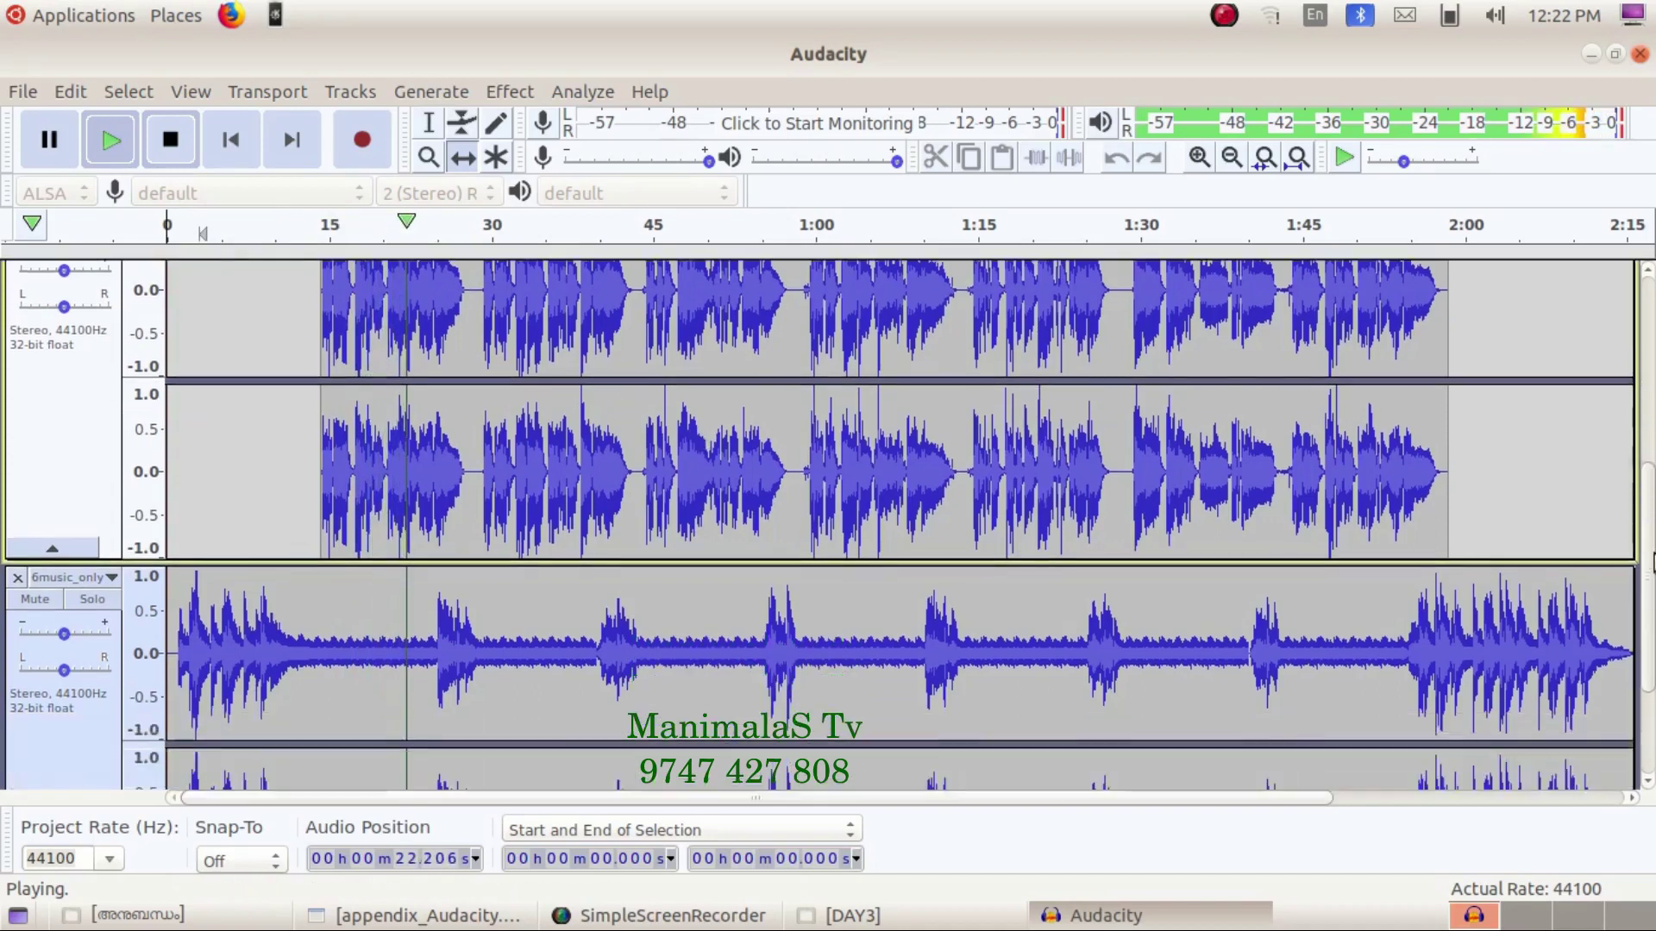
pyautogui.scroll(-2, 1649, 564)
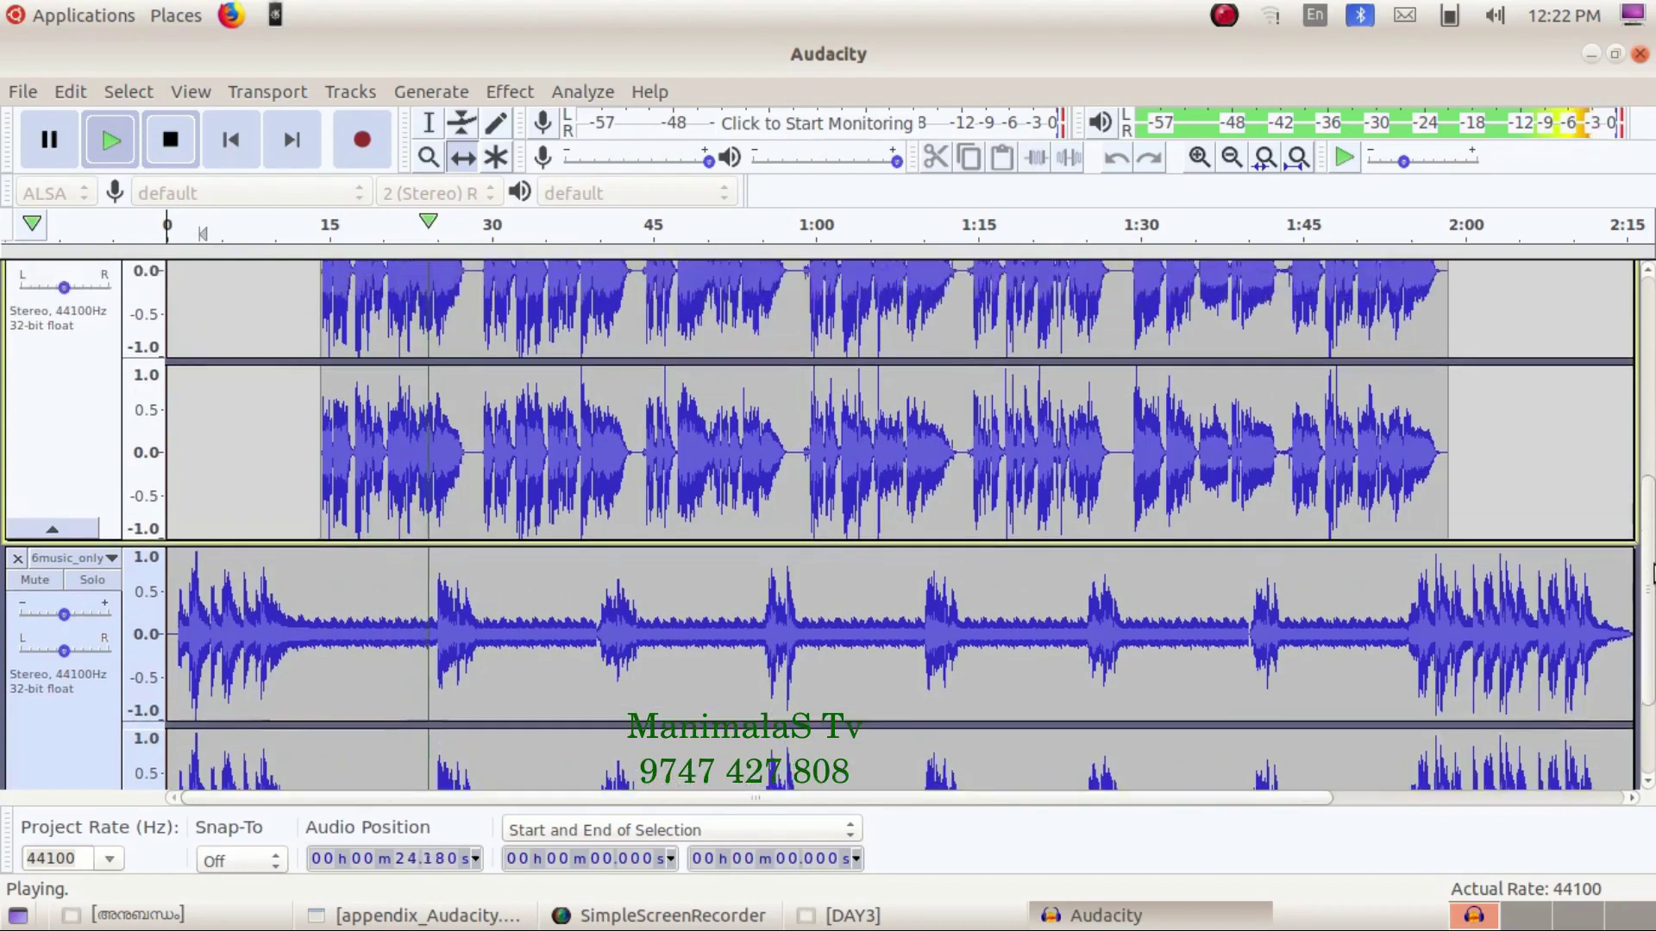
pyautogui.scroll(1, 1649, 569)
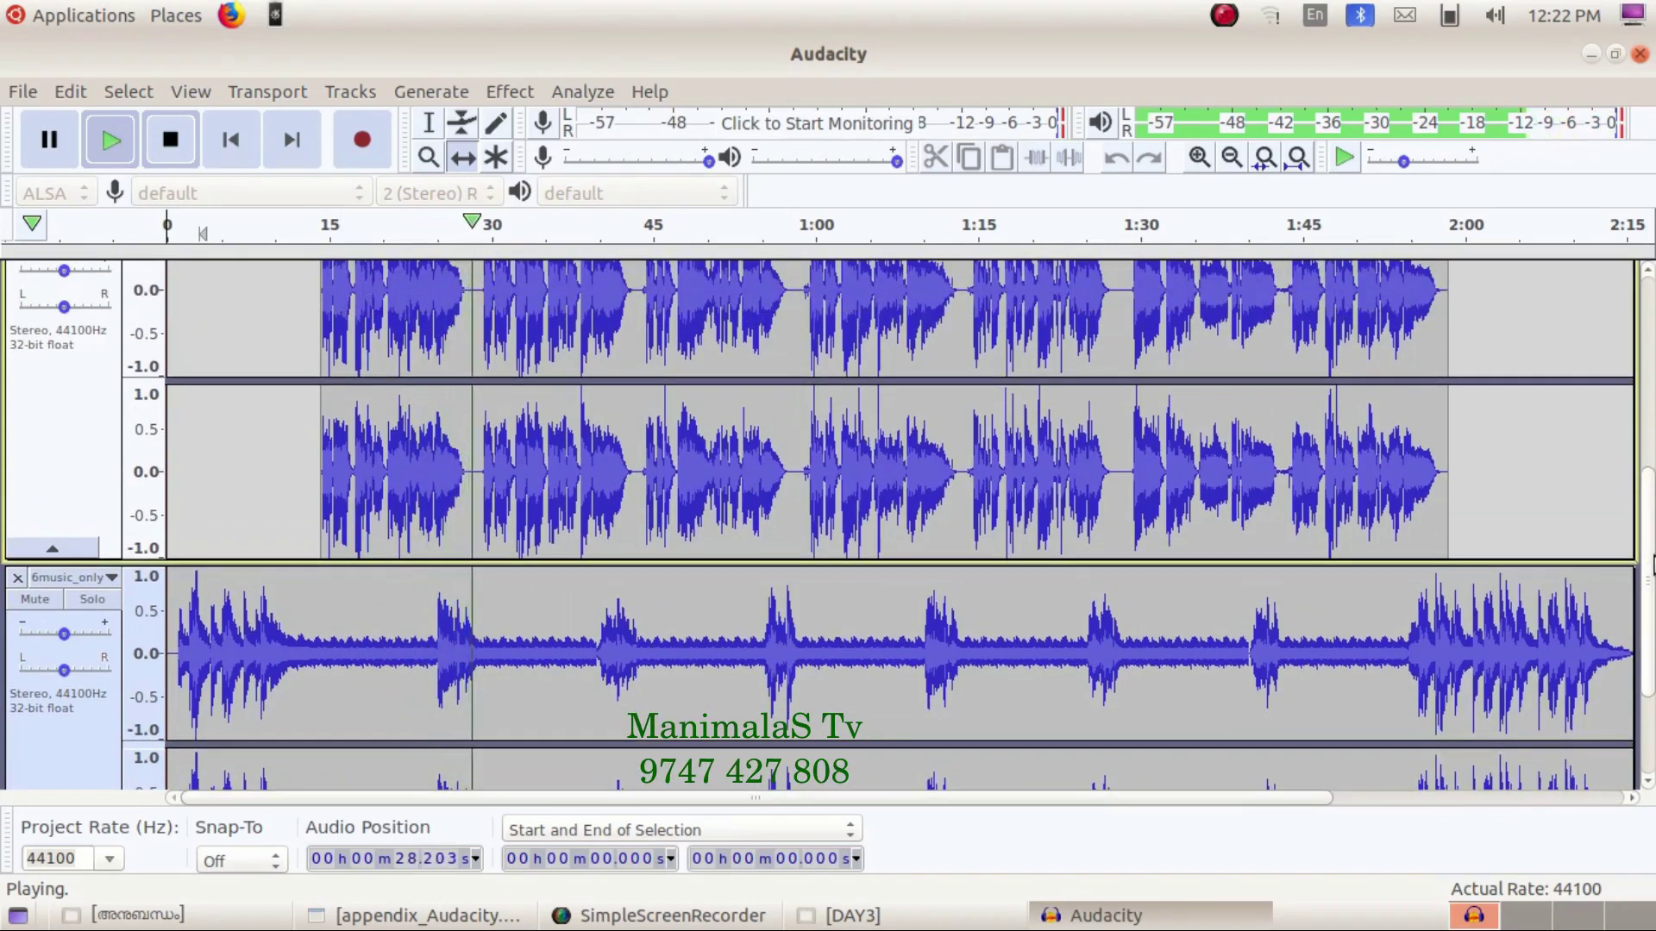
pyautogui.press('space')
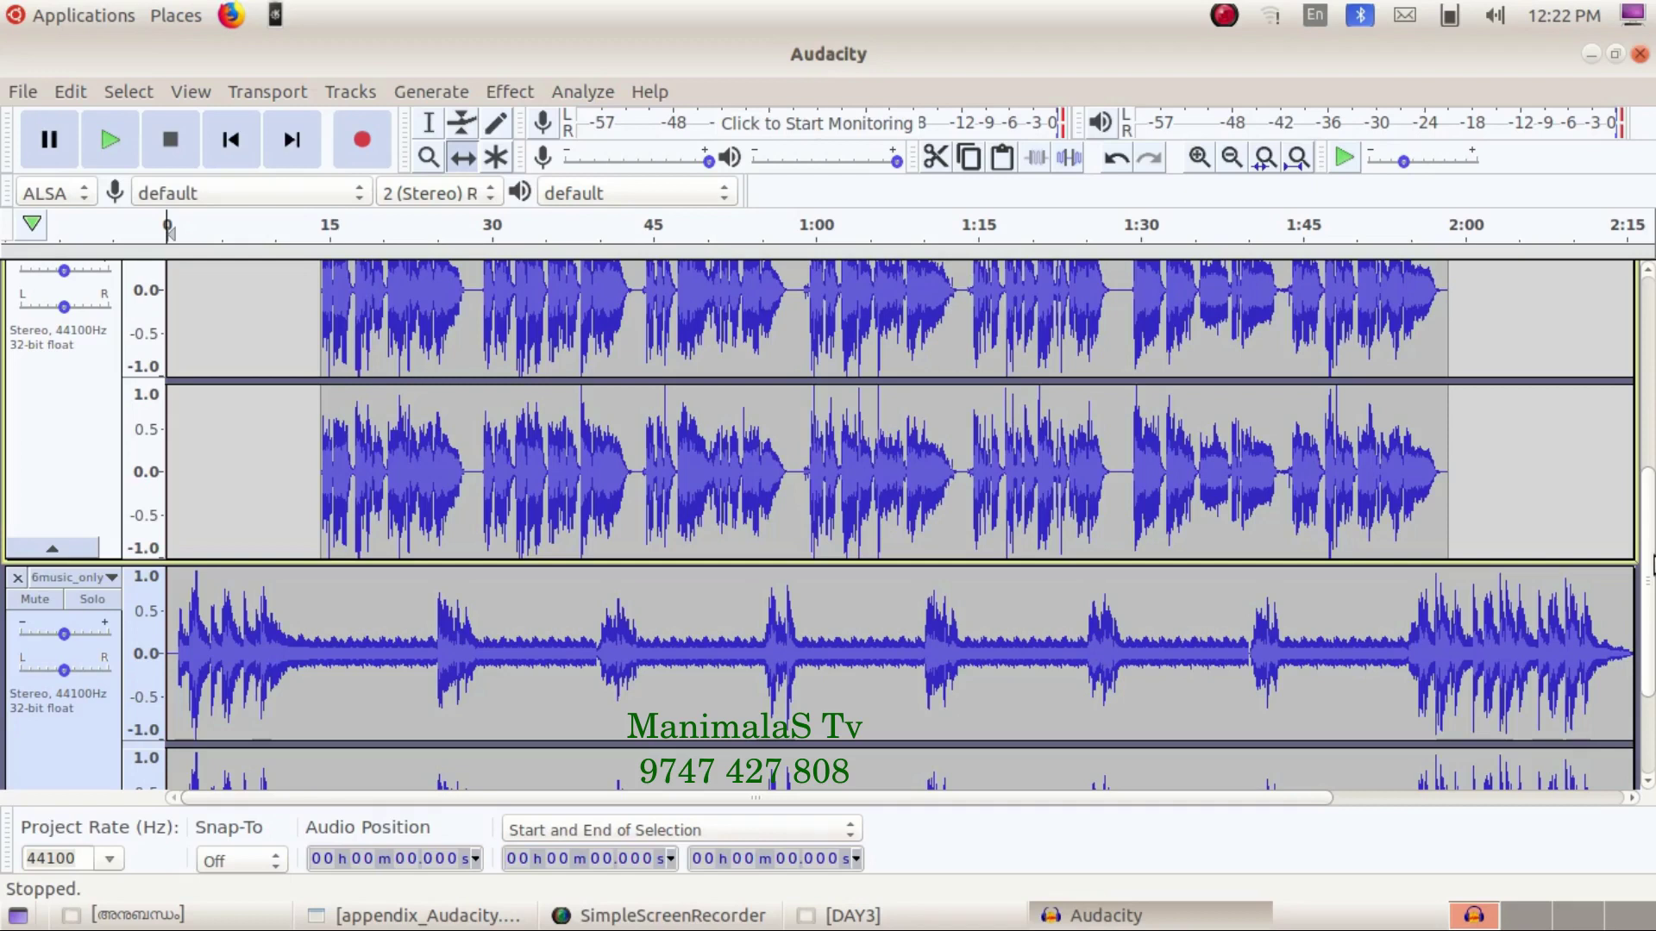
pyautogui.press('space')
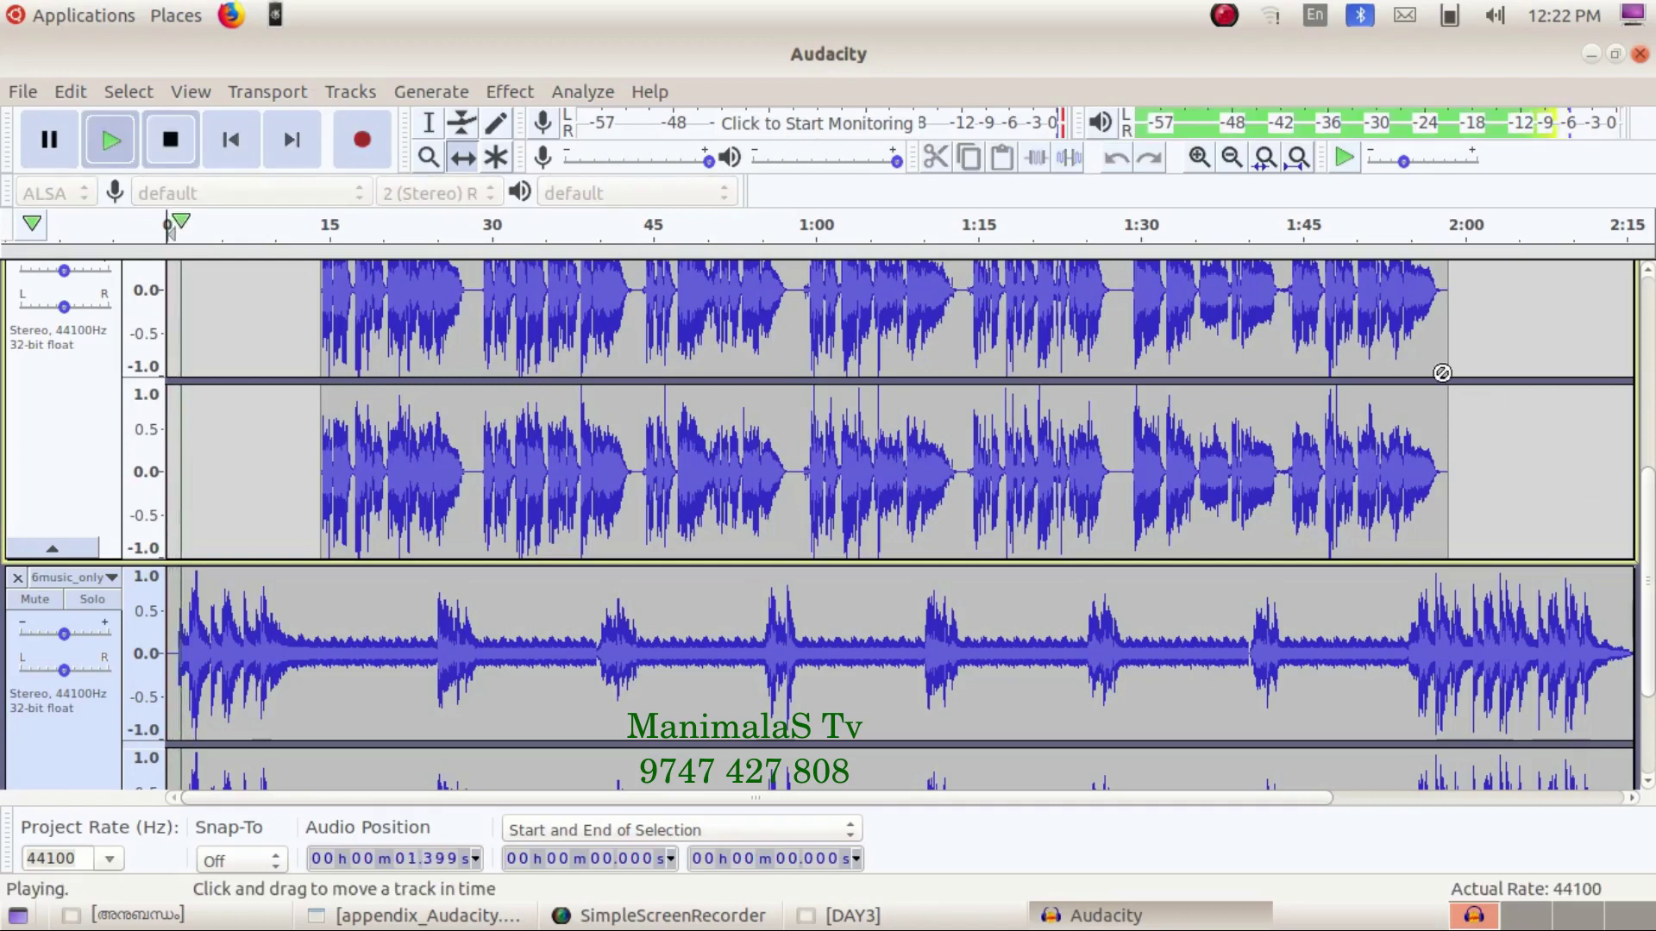
pyautogui.click(917, 226)
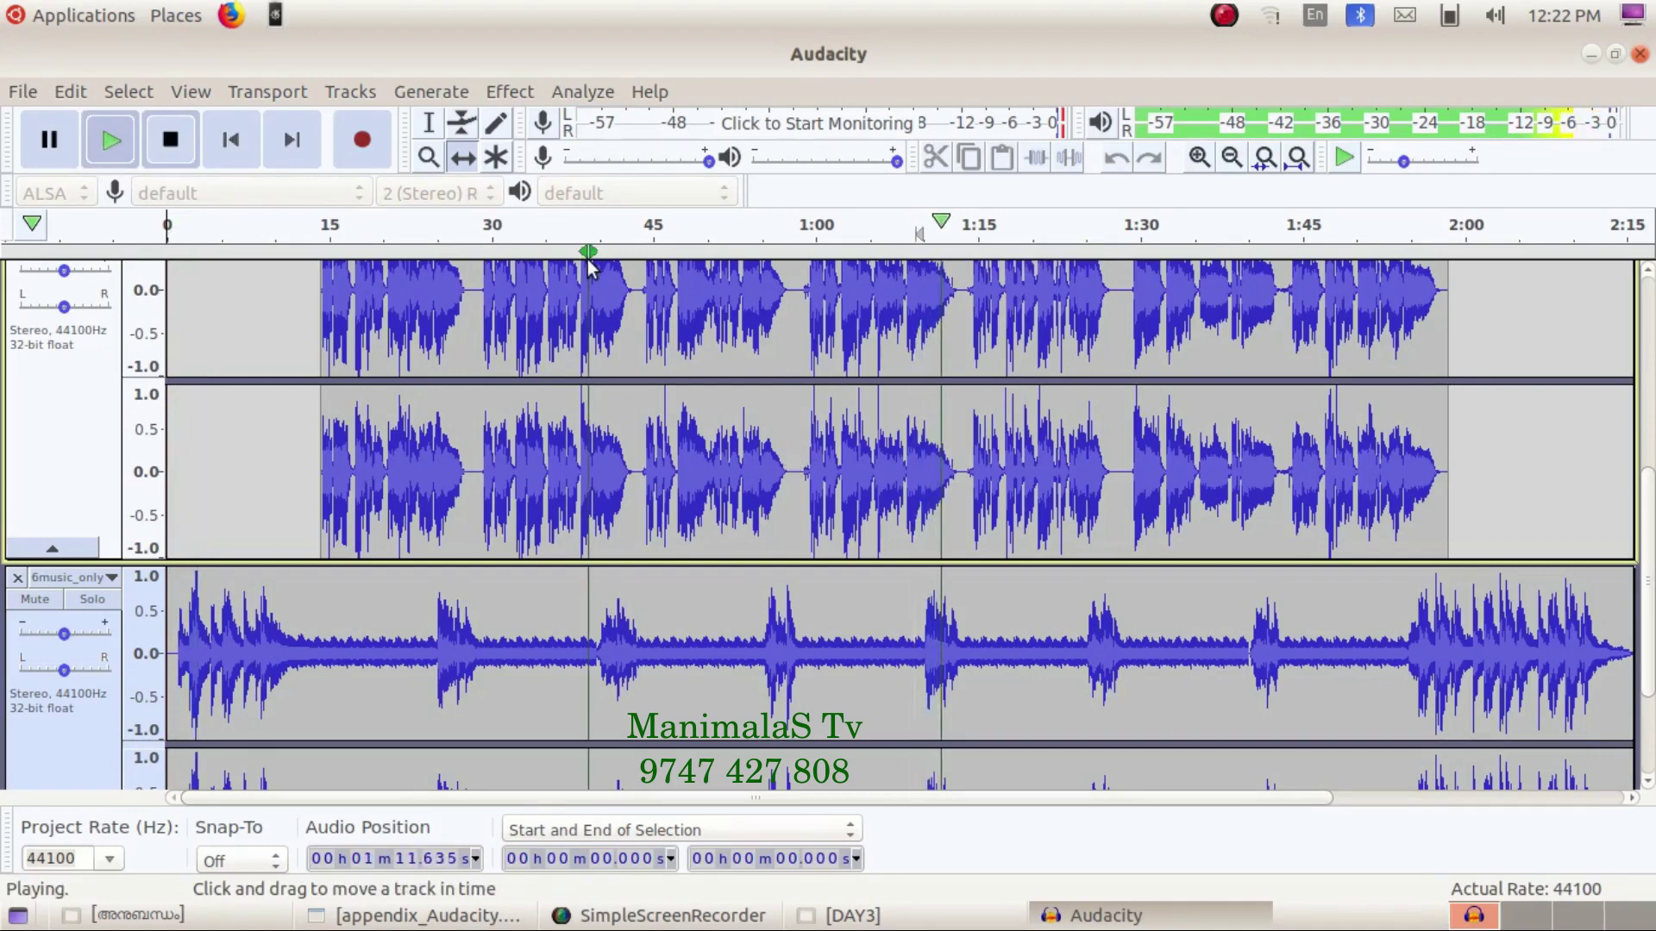
# - Stop playback and shift the 5song_only clip to start at about 3 seconds and the 6music_only clip at about 7 seconds
pyautogui.press('space')
pyautogui.moveTo(532, 460); pyautogui.dragTo(450, 582)
pyautogui.moveTo(469, 695); pyautogui.dragTo(552, 668)
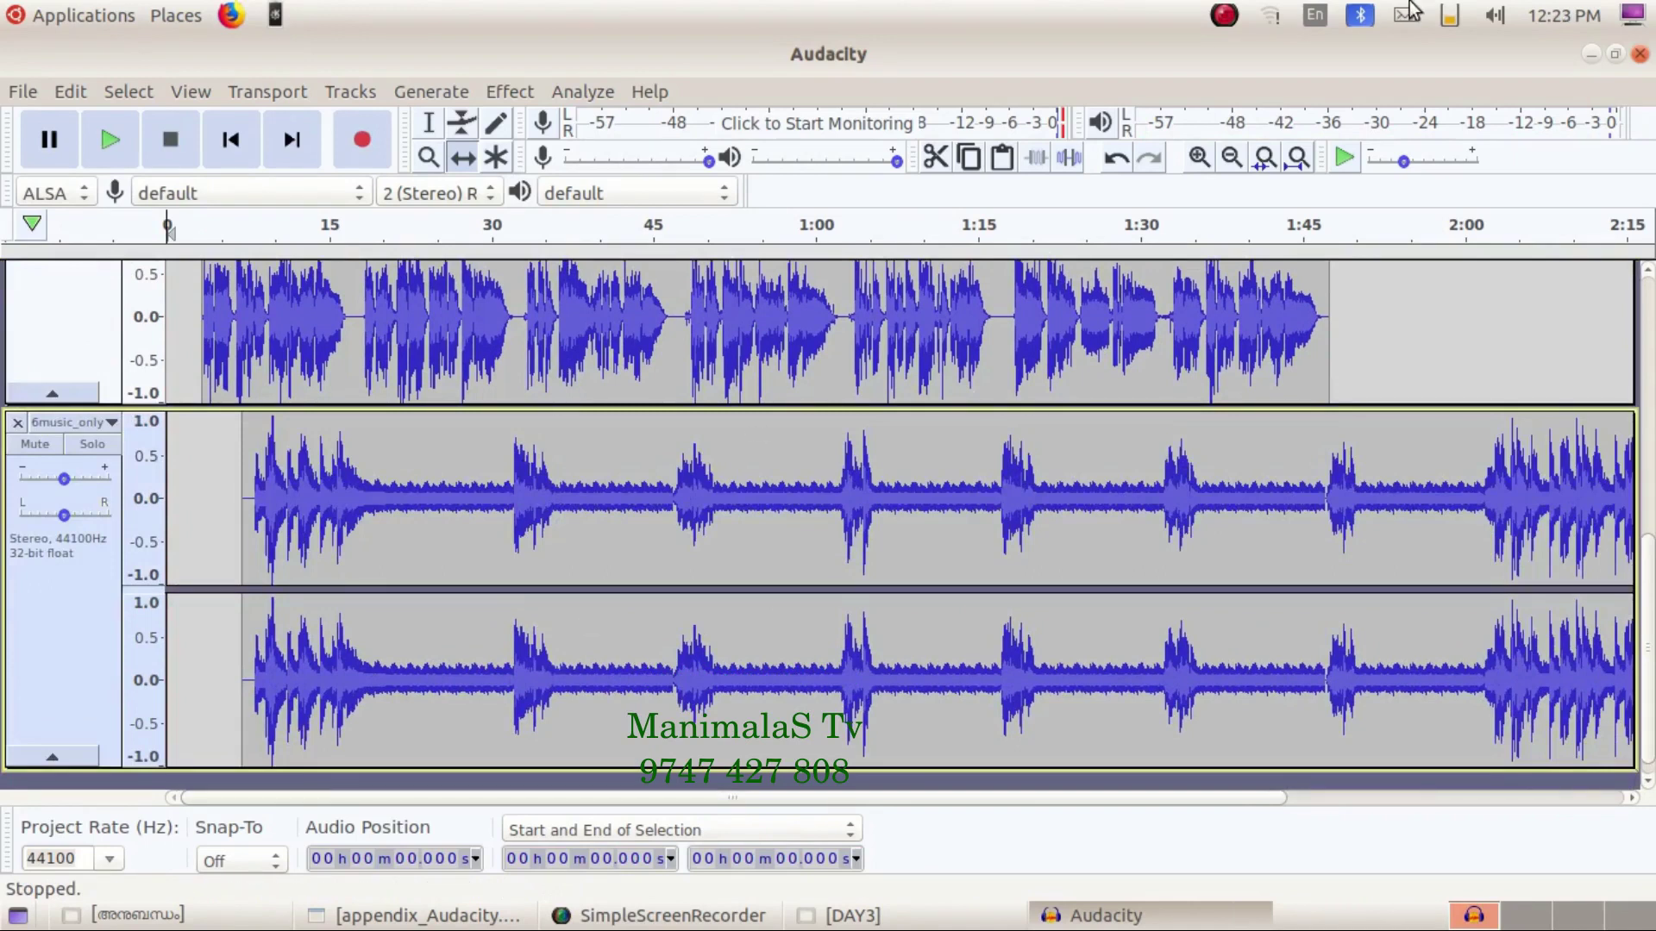
pyautogui.click(1639, 54)
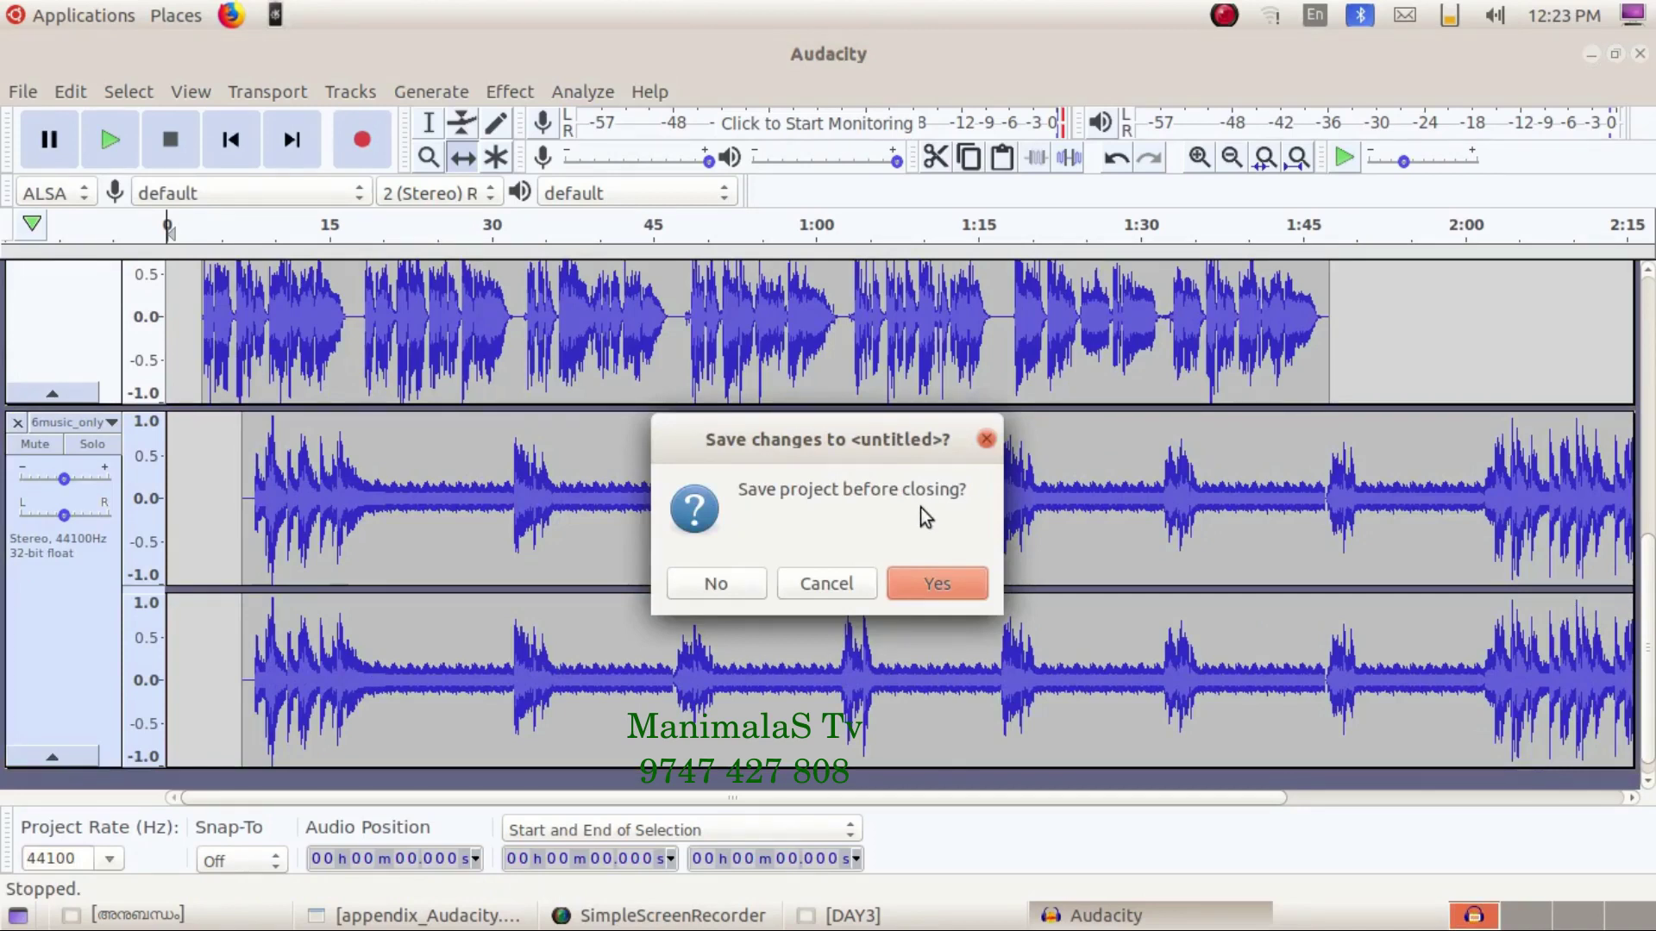
pyautogui.click(918, 587)
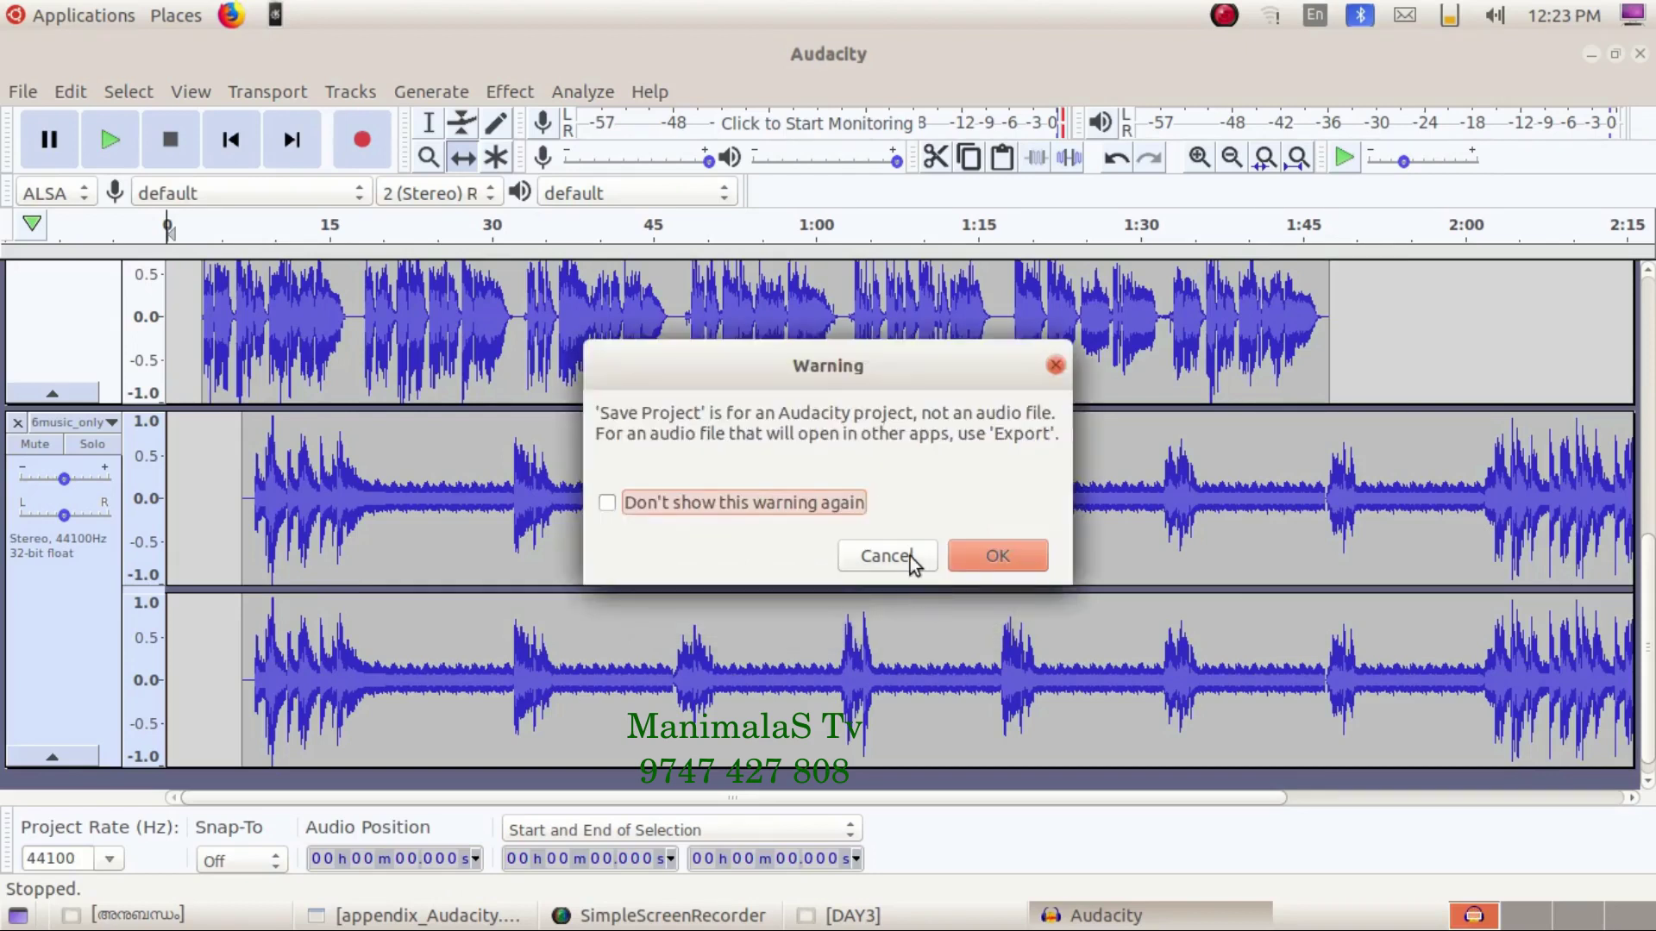
pyautogui.click(1001, 558)
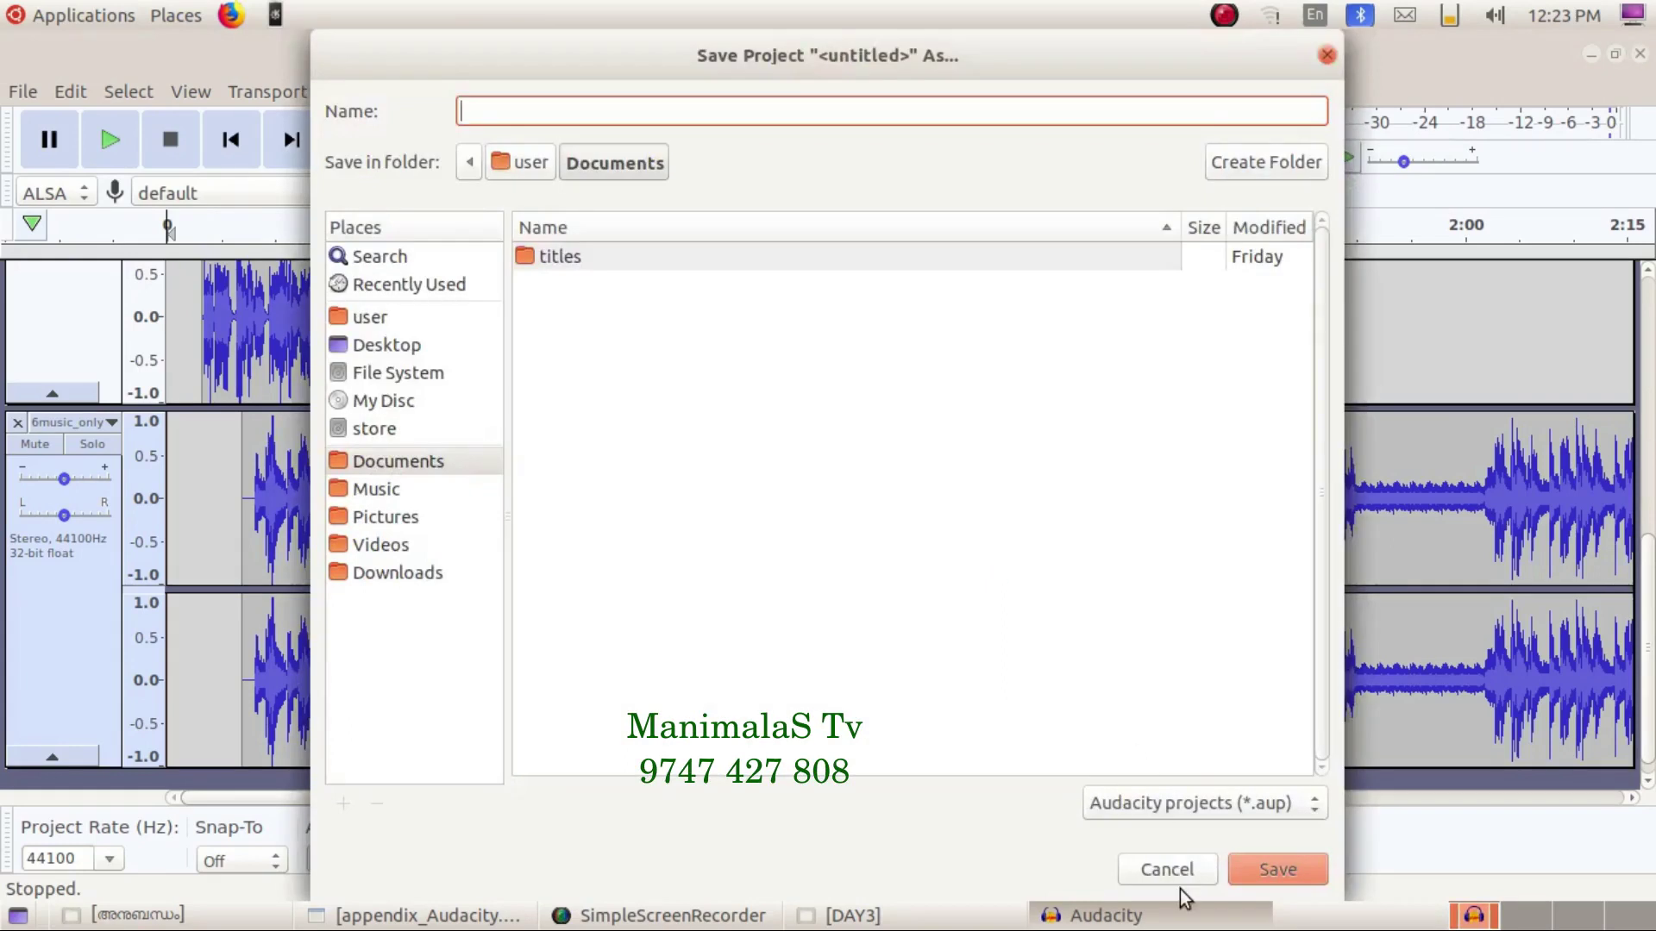
pyautogui.click(1186, 862)
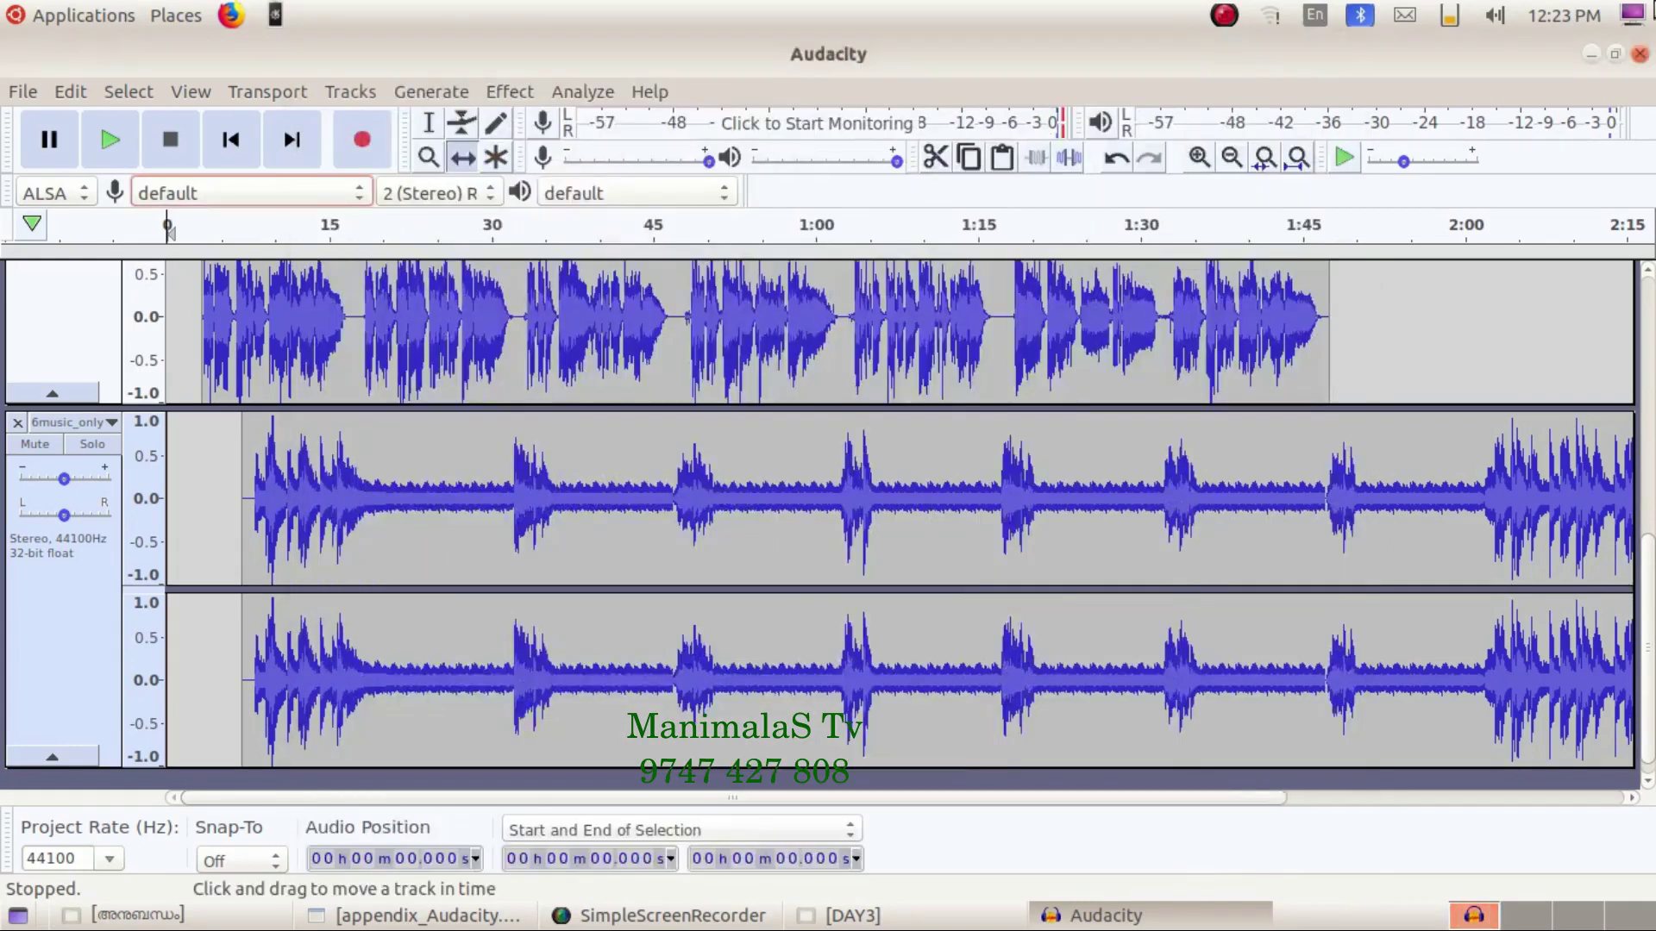
# - Close the unsaved project window
pyautogui.click(1639, 54)
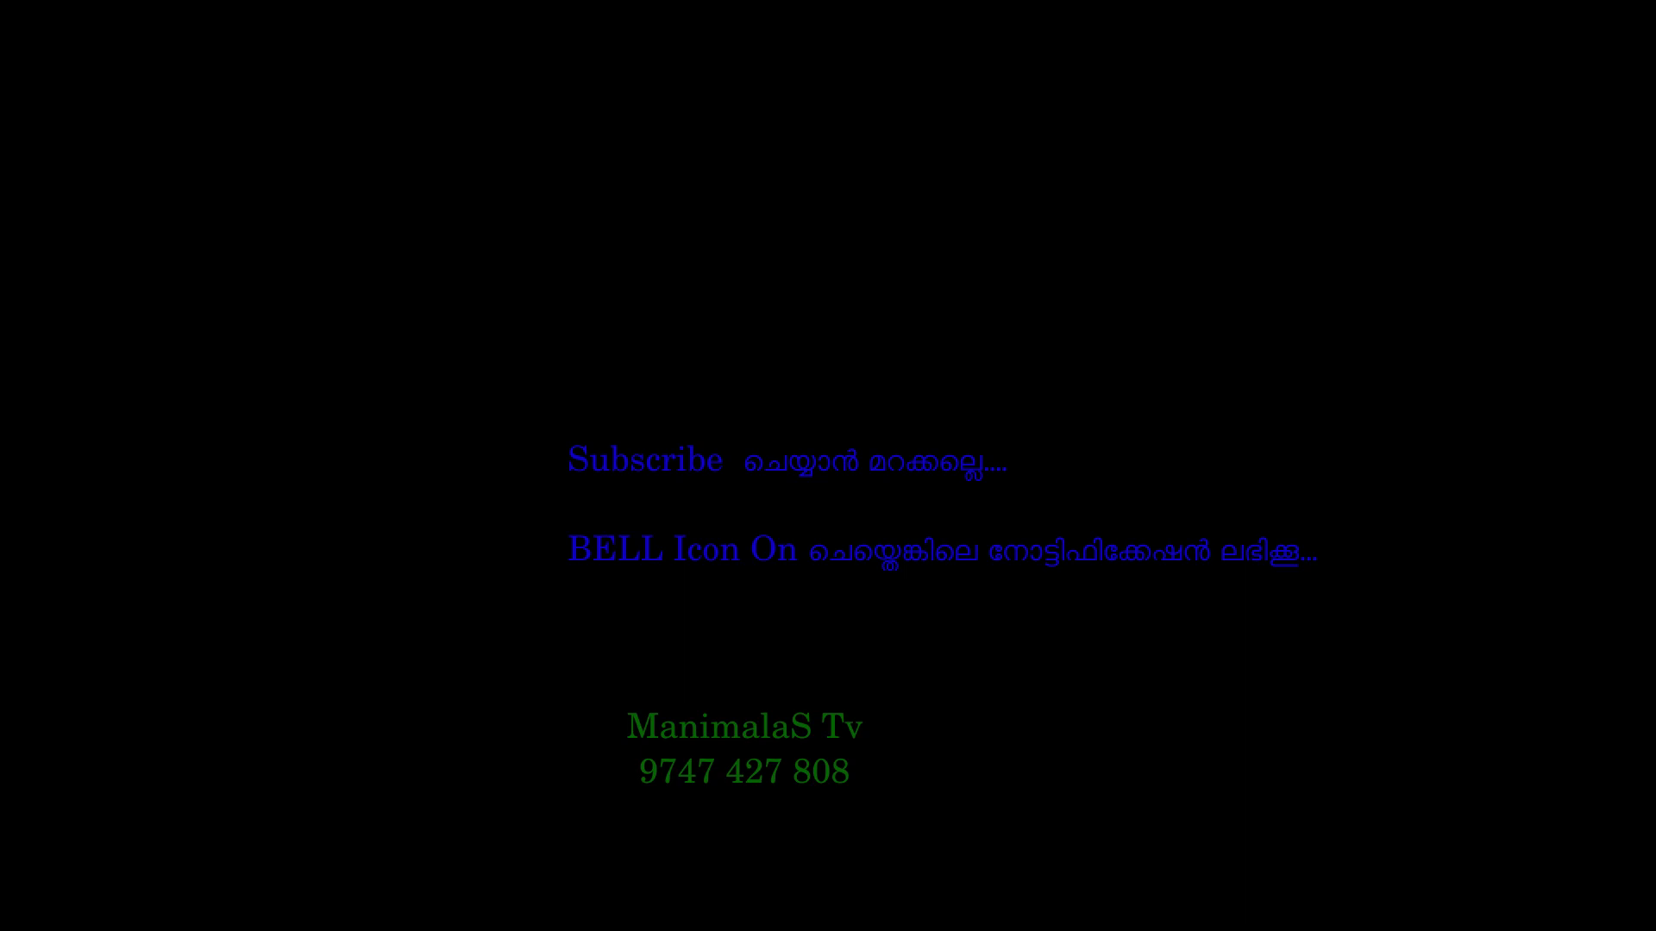